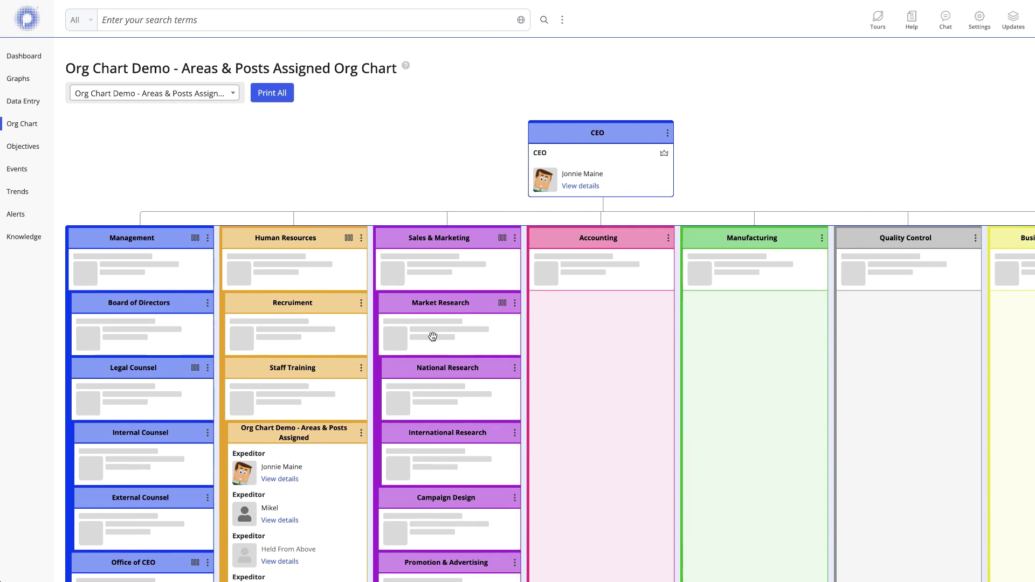
# Look through the Areas & Posts Assigned org chart down to its results sections and return to the CEO
pyautogui.scroll(-5, 432, 336)
pyautogui.scroll(-4, 433, 336)
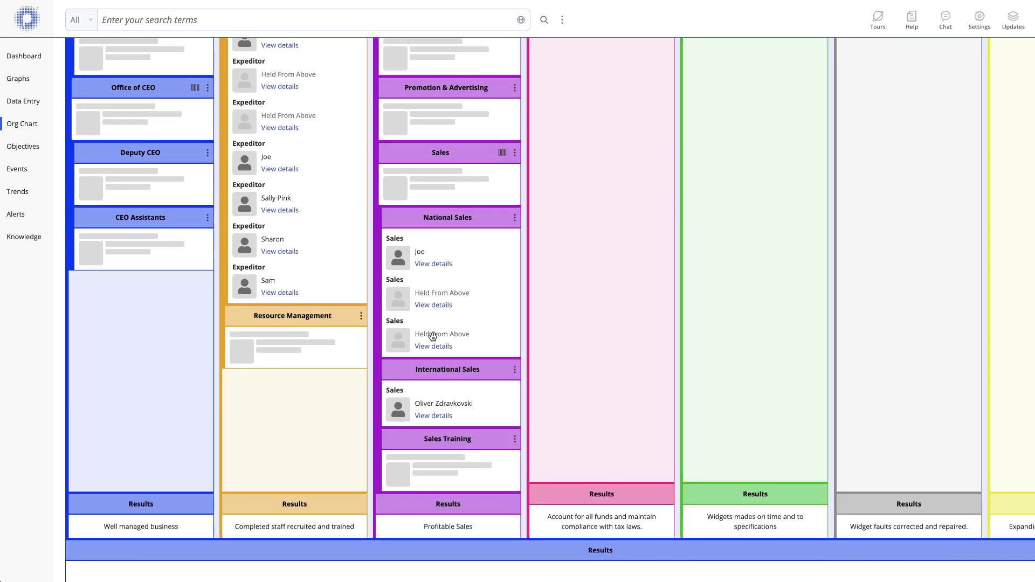
pyautogui.scroll(7, 432, 337)
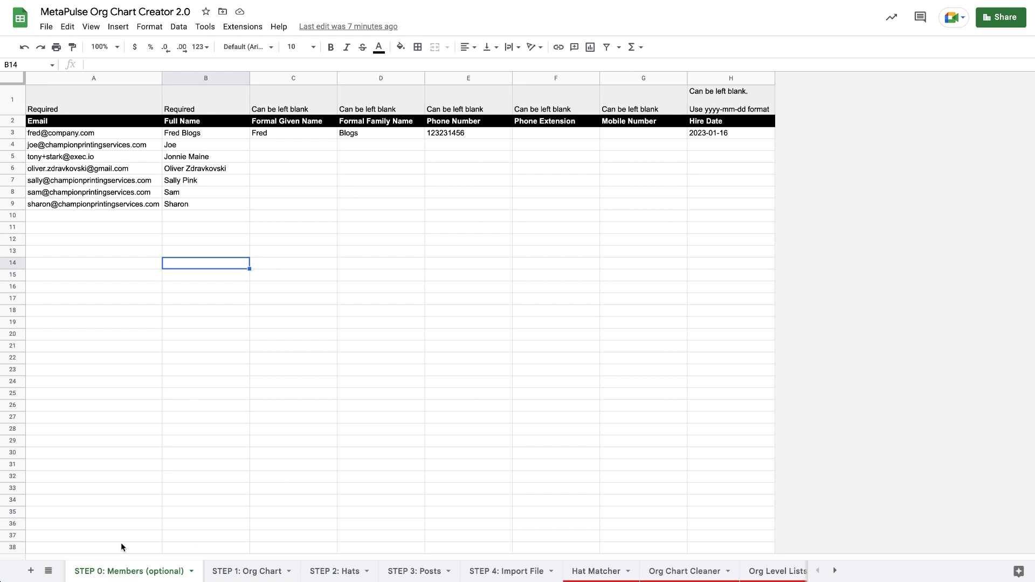
# Switch to the Google Sheets org chart creator and review the required Email and Full Name entries of the listed members
pyautogui.click(195, 385)
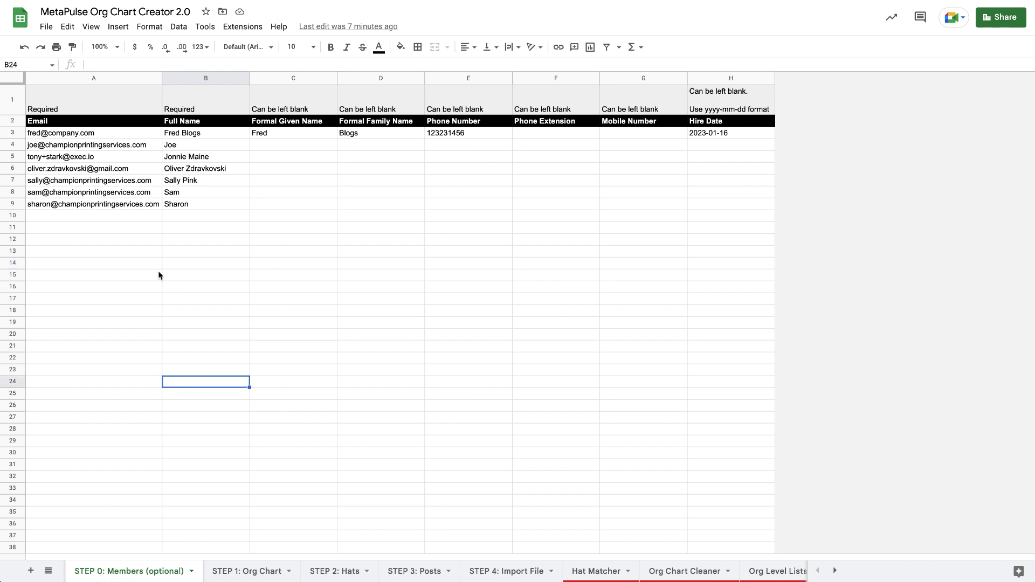
pyautogui.click(128, 133)
pyautogui.moveTo(128, 133); pyautogui.dragTo(143, 223)
pyautogui.moveTo(209, 132); pyautogui.dragTo(209, 205)
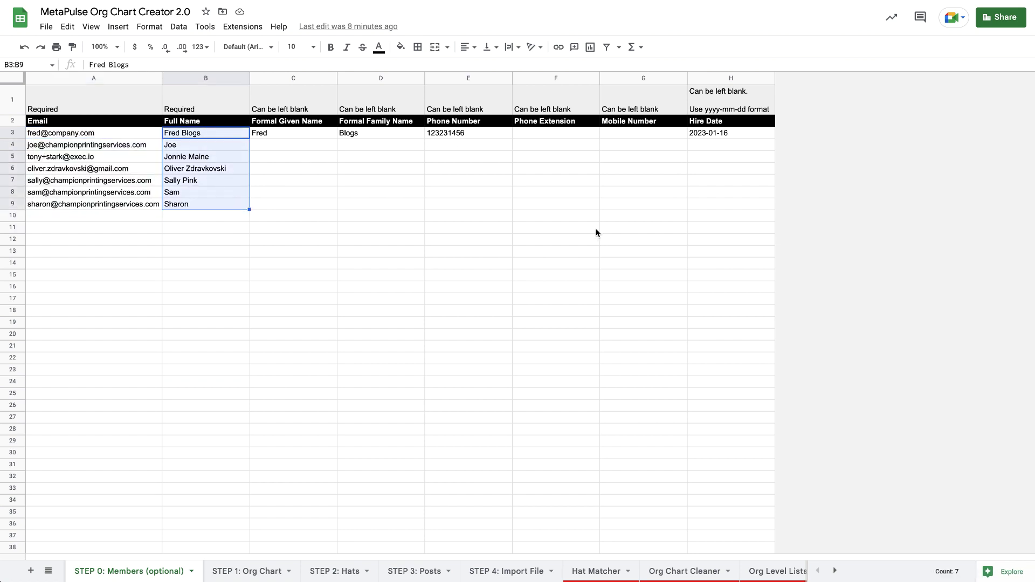
# Try to enter email.com as the email in the first empty member row
pyautogui.click(144, 218)
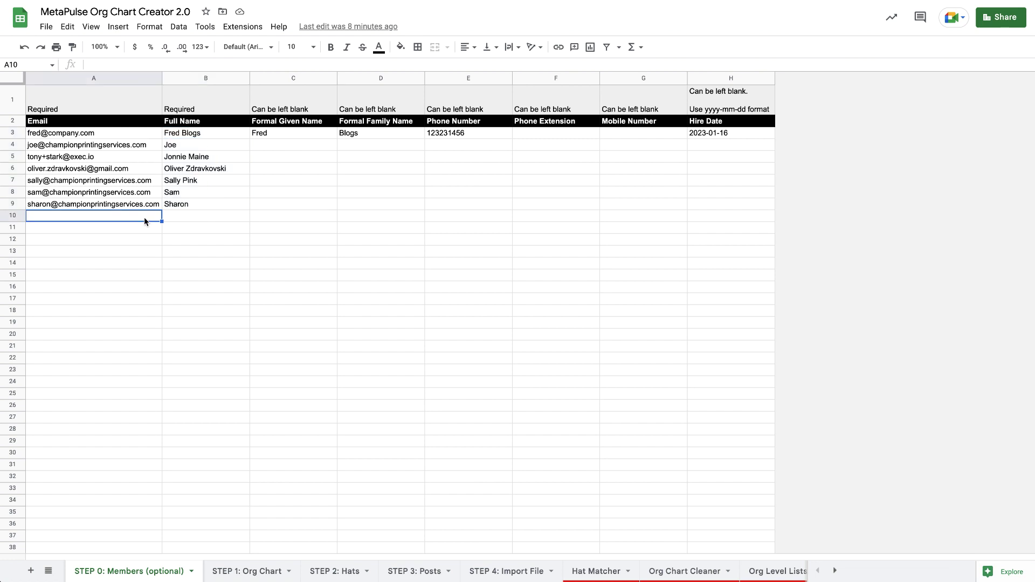
pyautogui.write('email')
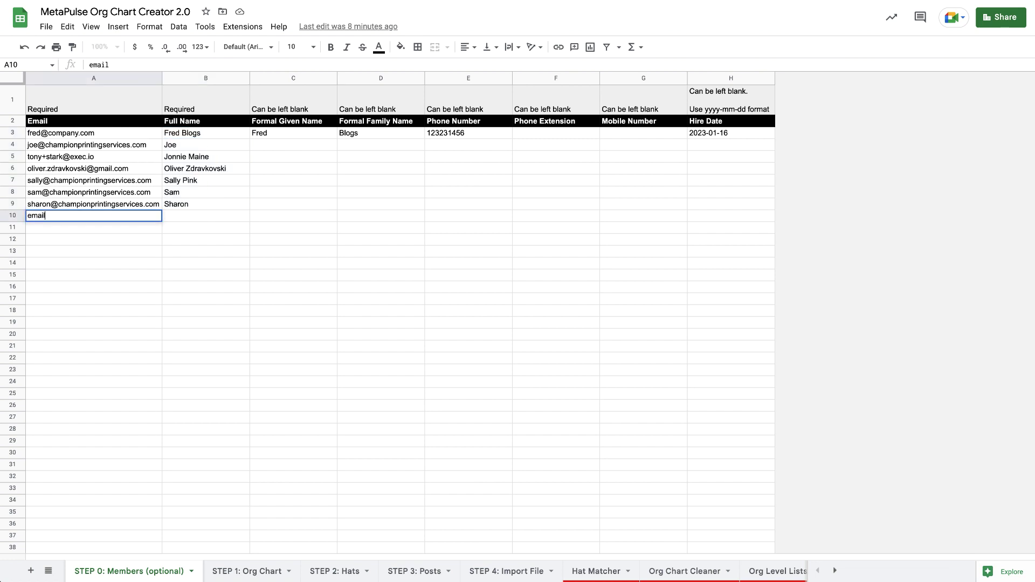
pyautogui.write('.com')
pyautogui.press('Return')
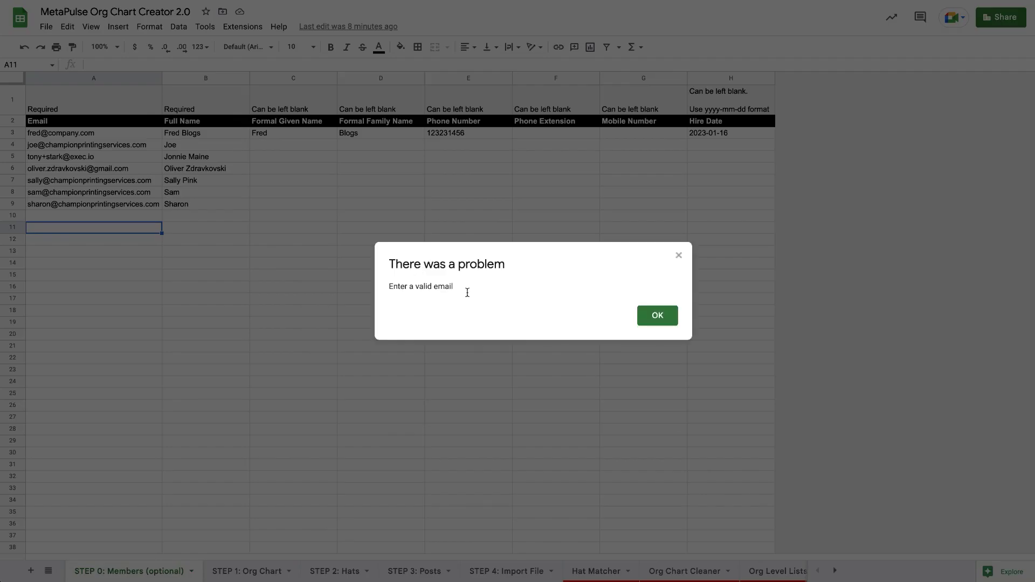
pyautogui.click(657, 316)
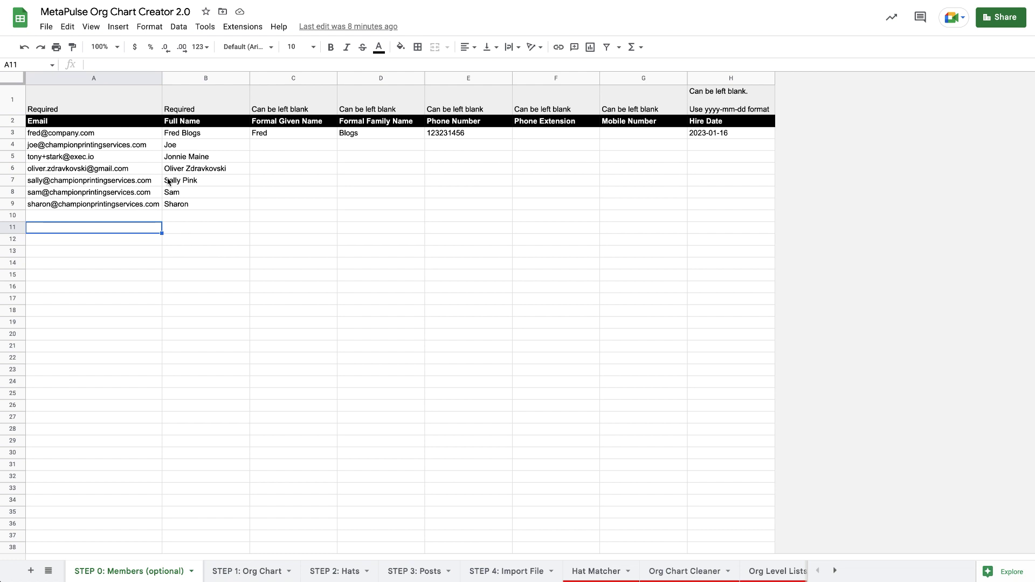
# Download the STEP 0: Members sheet as a comma-separated values (.csv) file
pyautogui.click(46, 26)
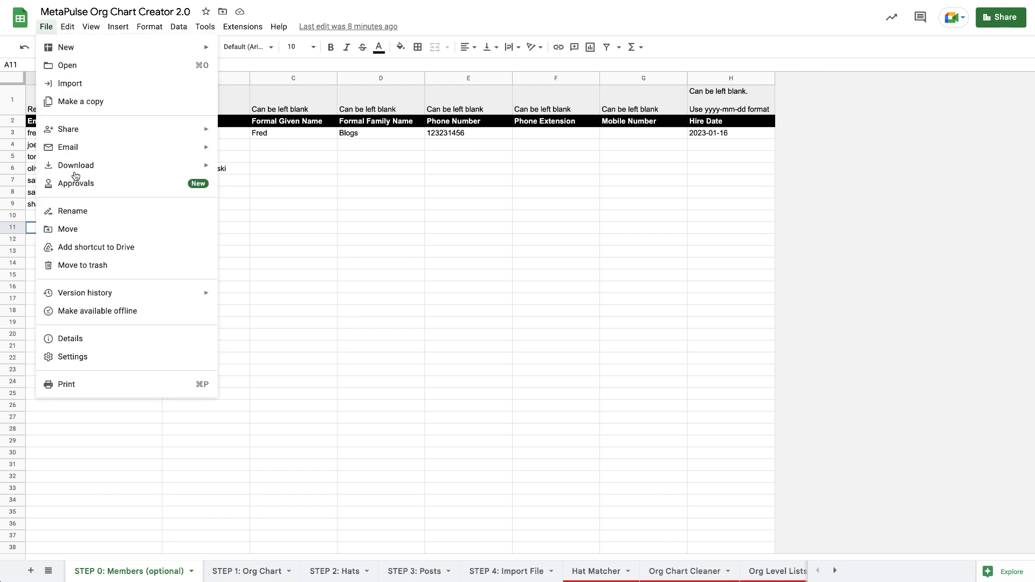
pyautogui.moveTo(78, 170)
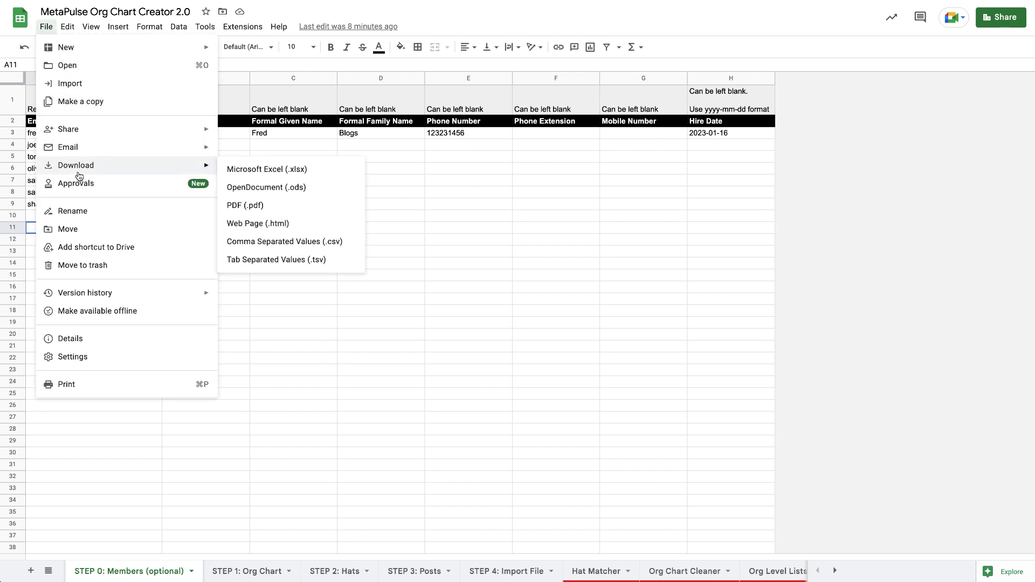
pyautogui.click(311, 241)
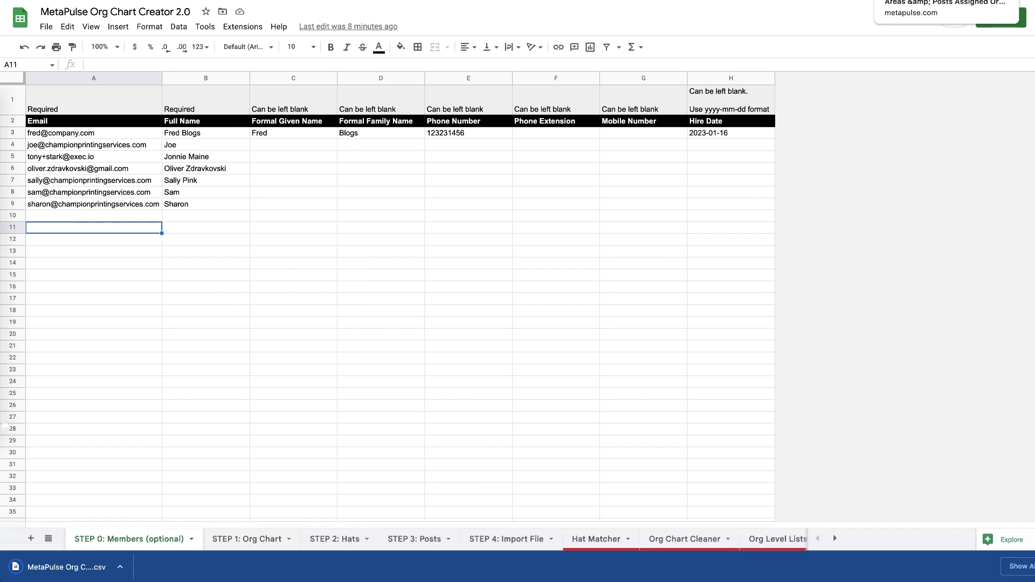
# Switch to MetaPulse, view the member import page of the Org Import 2.0 Test organisation, and cancel back to its member list
pyautogui.click(978, 16)
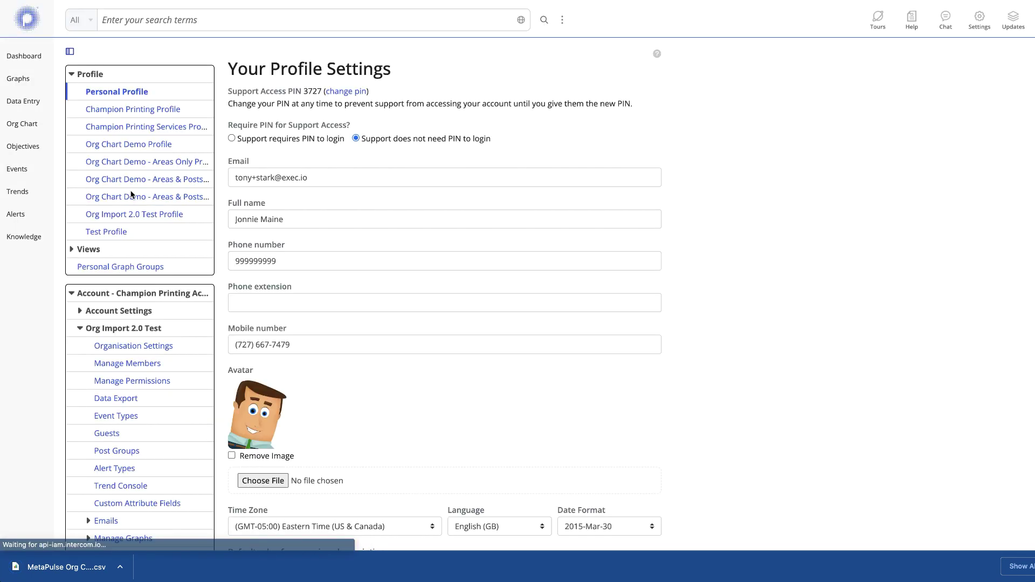
pyautogui.click(123, 365)
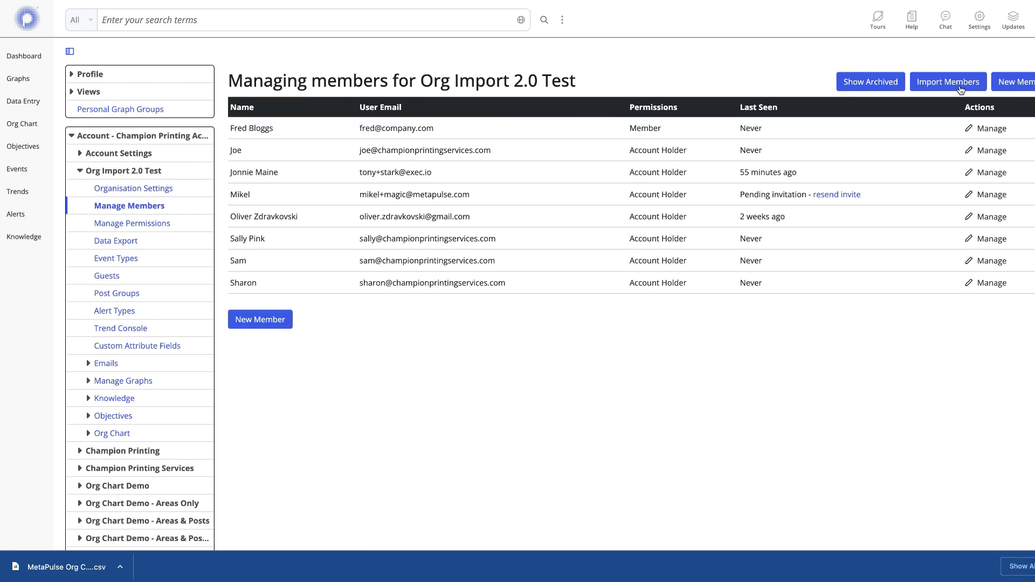
pyautogui.click(954, 81)
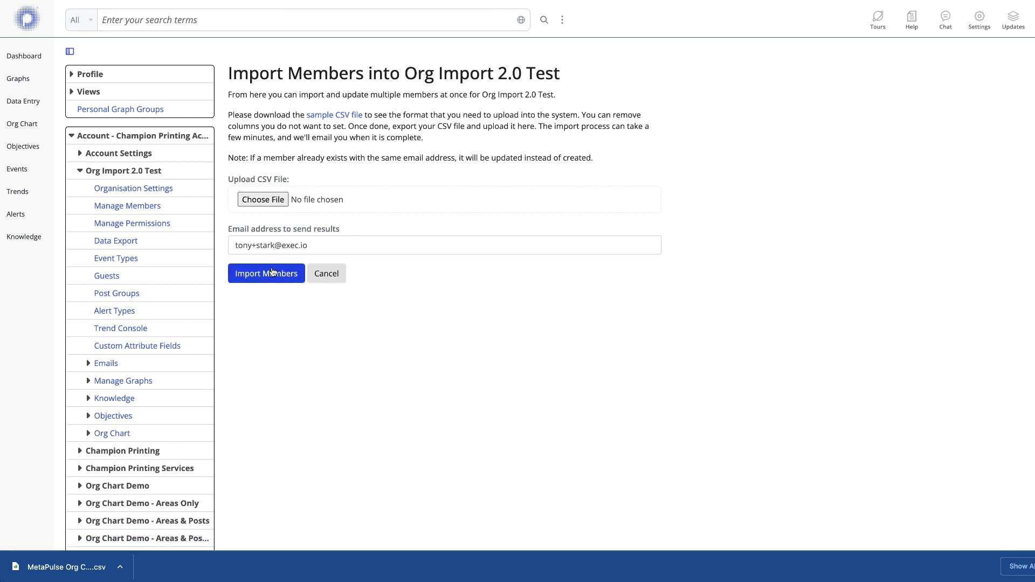
pyautogui.click(331, 275)
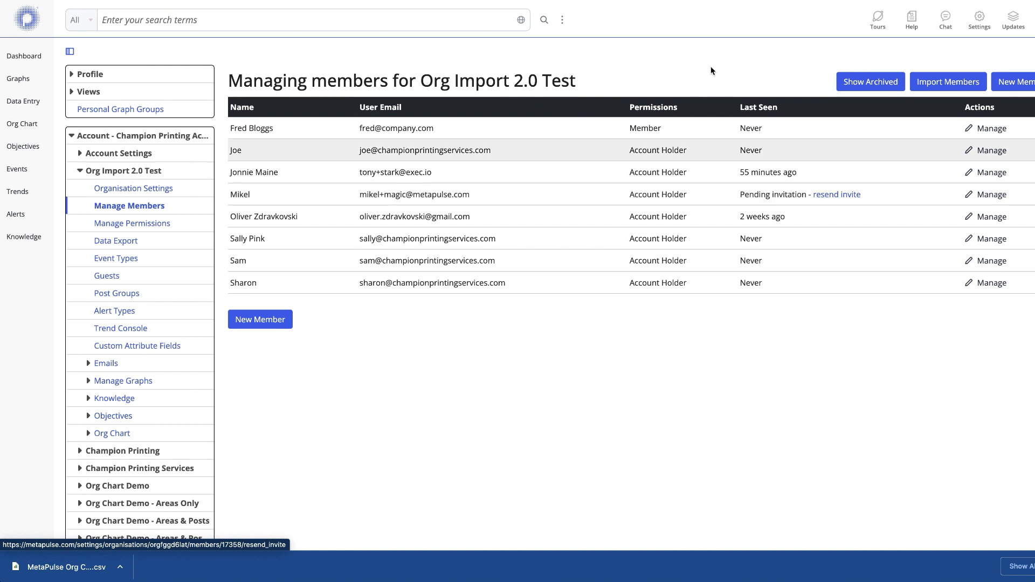
# Return to Google Sheets and open the STEP 1: Org Chart sheet at the Org Node Name column's CEO entry
pyautogui.hotkey('ctrl', 'Tab')
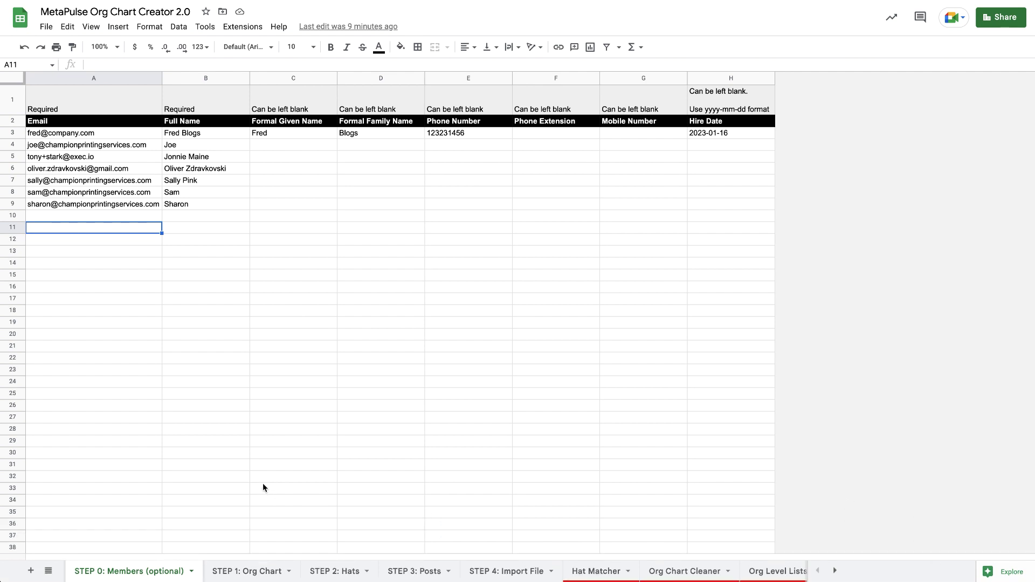
pyautogui.click(246, 571)
pyautogui.click(227, 374)
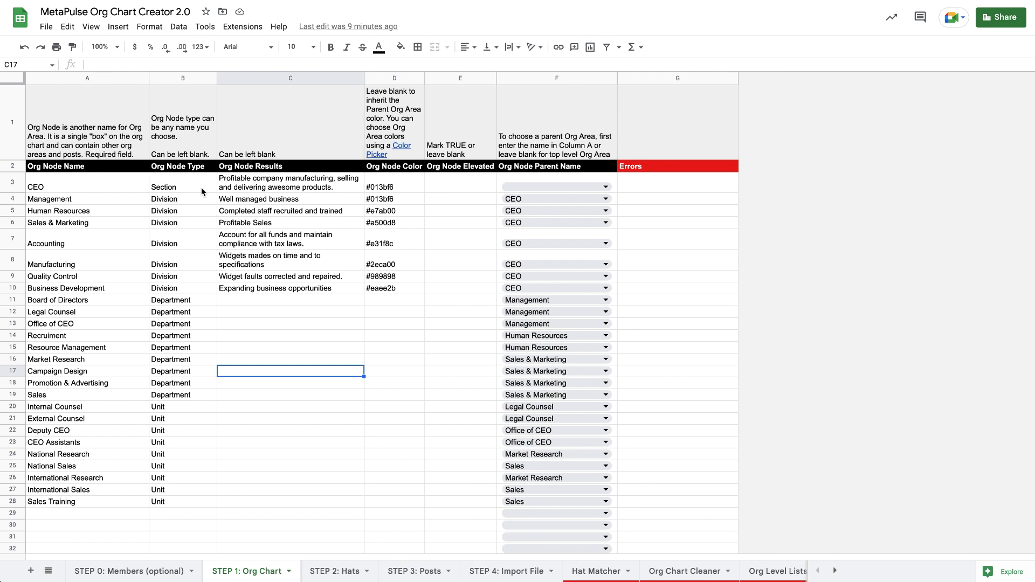
pyautogui.click(53, 172)
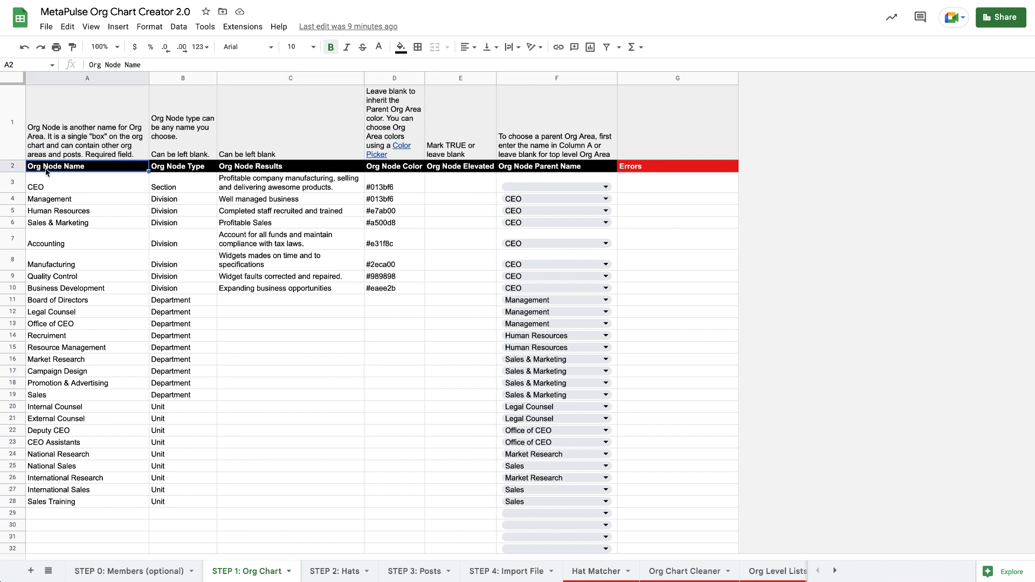
pyautogui.click(83, 187)
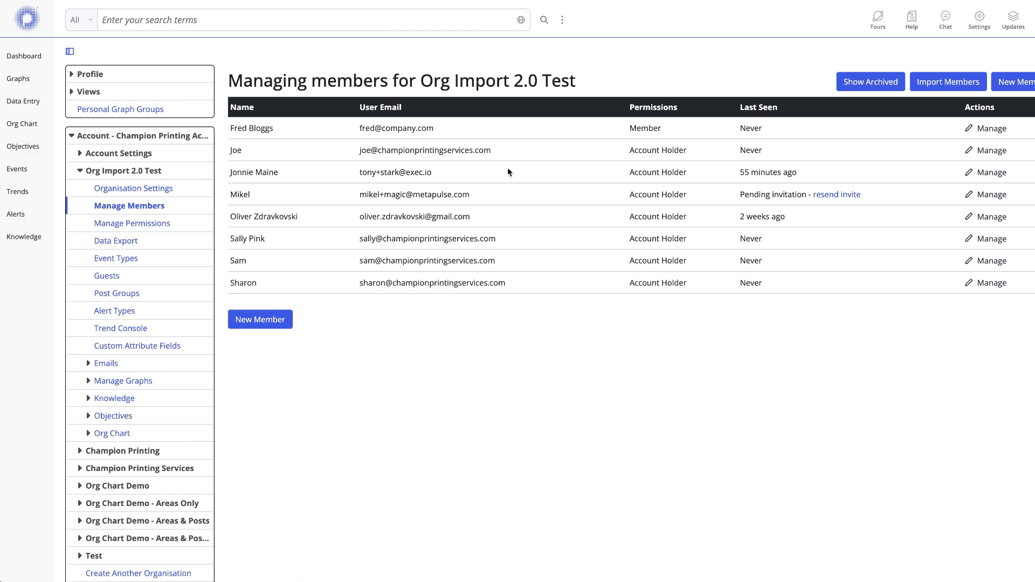
# Switch to MetaPulse, open the org chart, and view the options available for the Management area
pyautogui.click(25, 130)
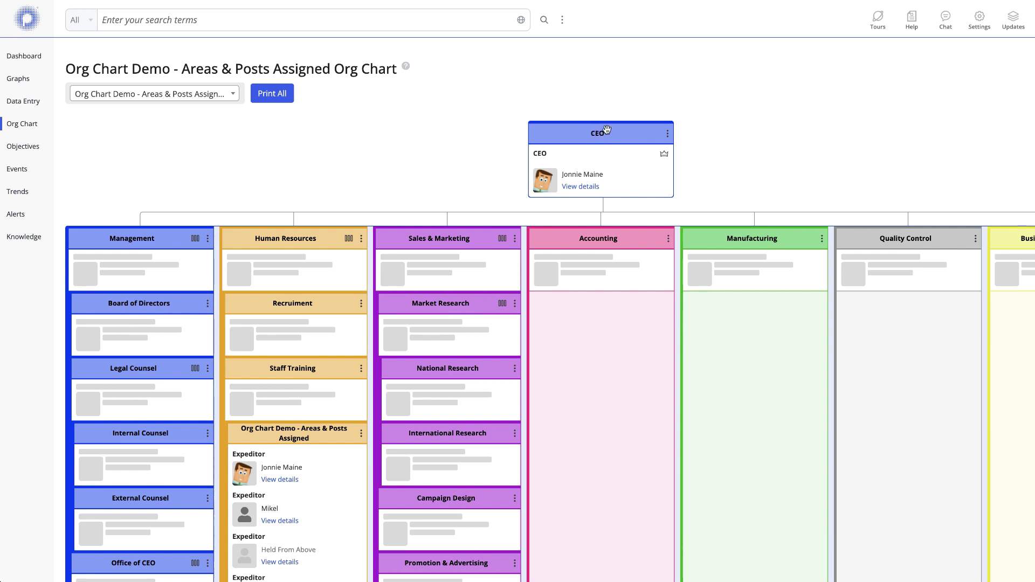
pyautogui.click(208, 238)
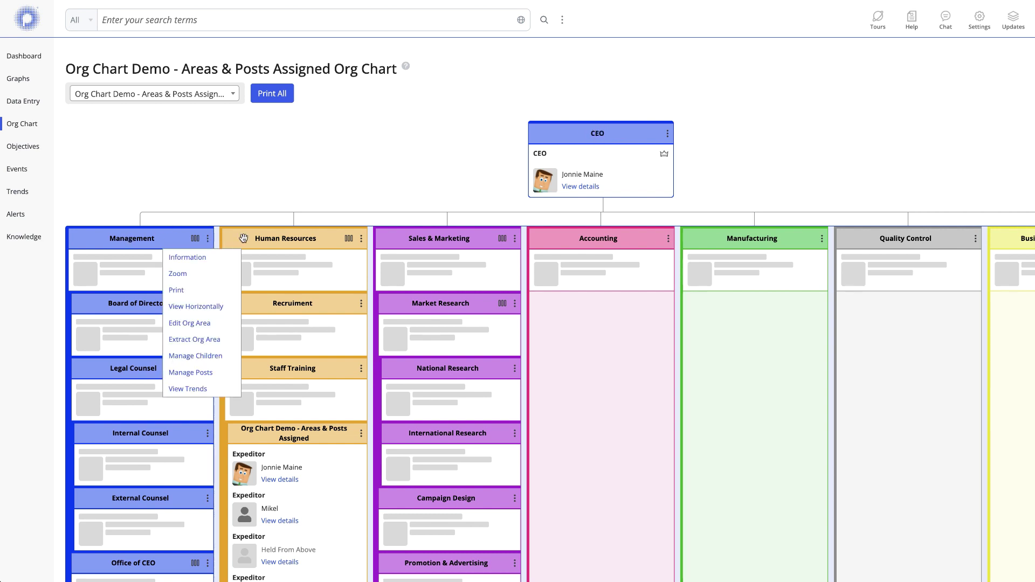
pyautogui.click(244, 238)
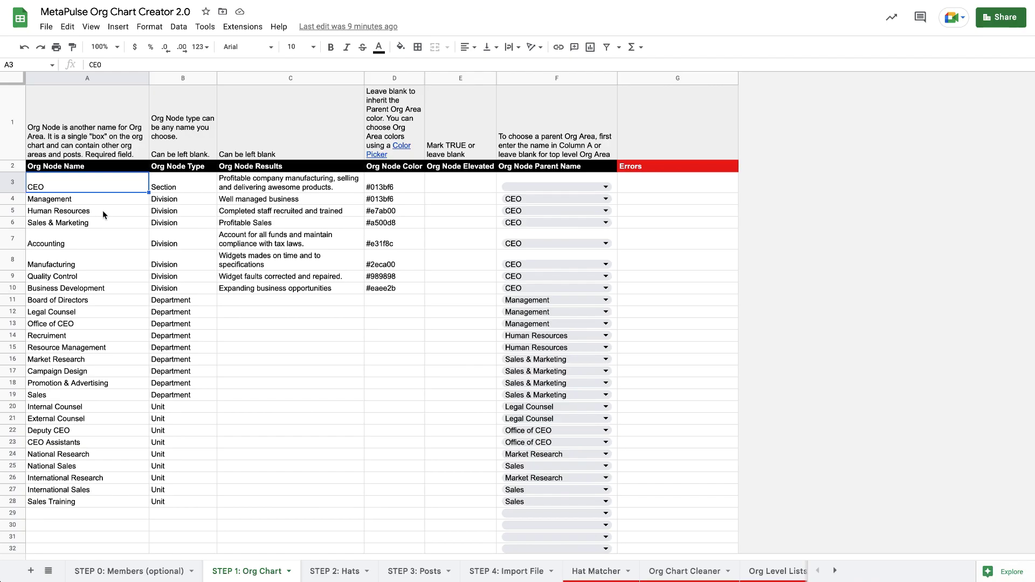
# Return to Google Sheets and review the org node names, including Human Resources, Sales & Marketing, Accounting, Quality Control and CEO
pyautogui.click(103, 211)
pyautogui.click(101, 222)
pyautogui.click(101, 243)
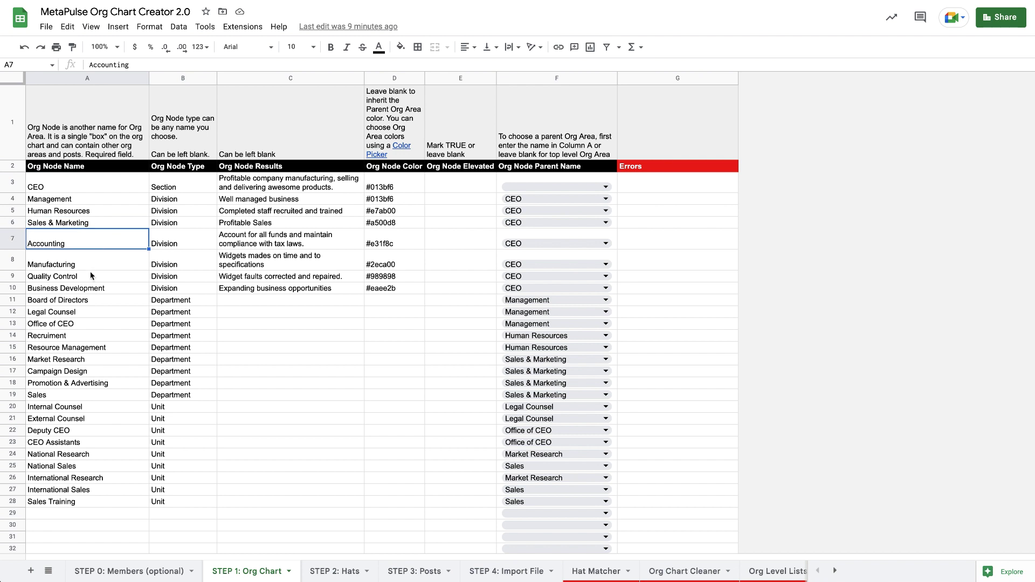
pyautogui.click(92, 276)
pyautogui.click(117, 187)
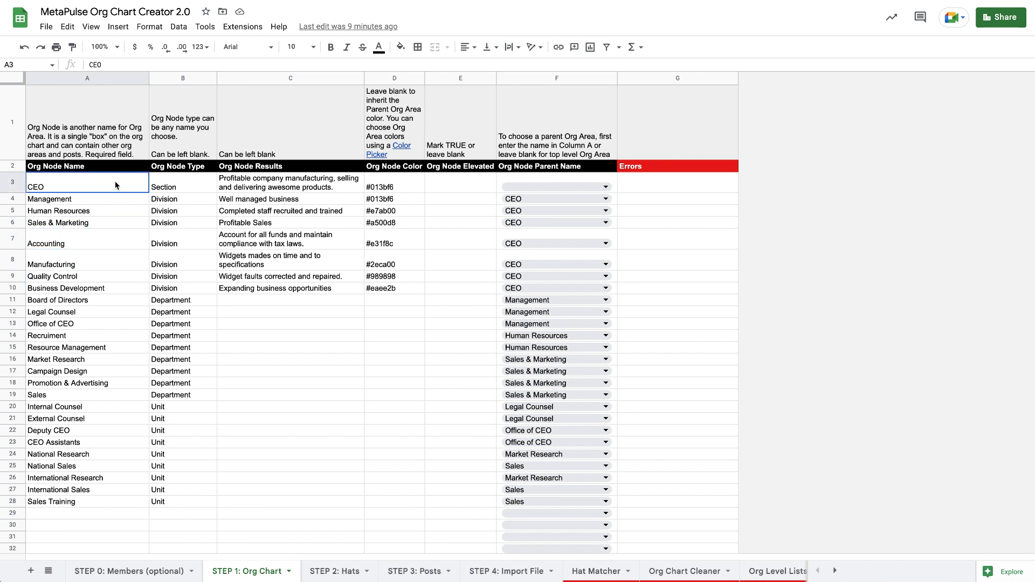
# Review the Org Node Type column, including the types given to CEO and Management
pyautogui.click(171, 170)
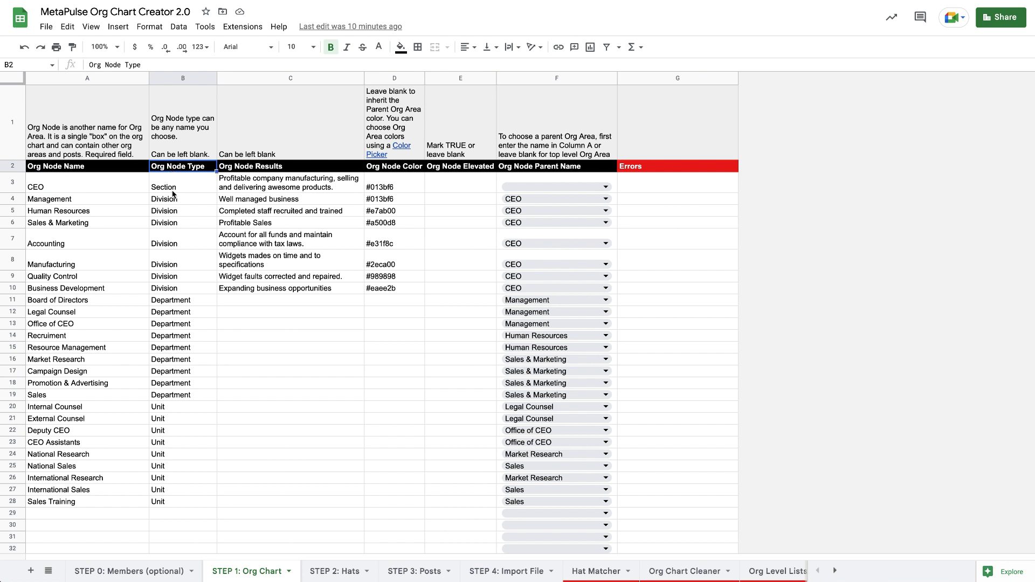
pyautogui.click(176, 189)
pyautogui.click(182, 200)
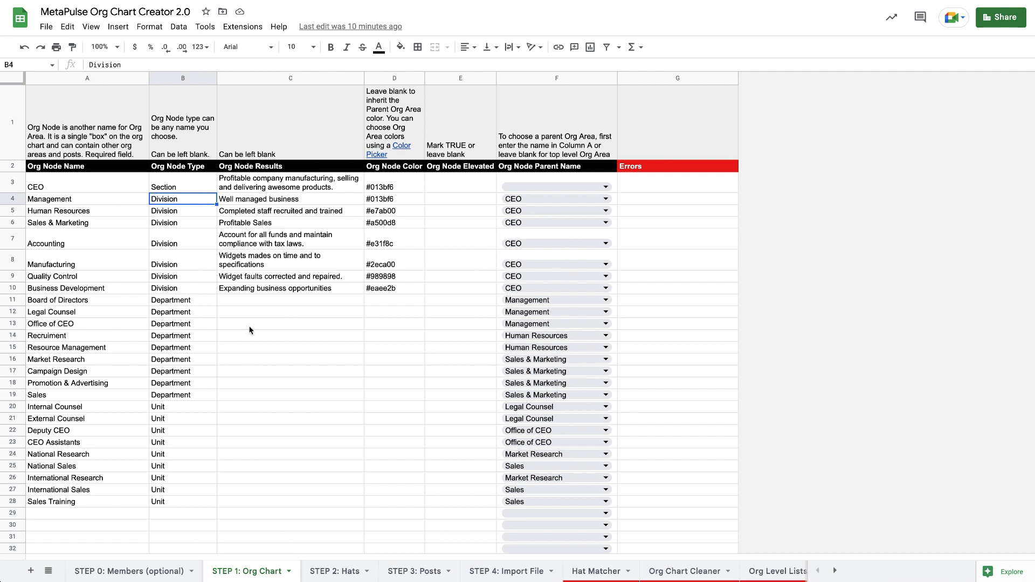
# Review the Org Node Results for CEO to Accounting and compare them with the Results boxes in the MetaPulse org chart
pyautogui.moveTo(289, 190); pyautogui.dragTo(289, 242)
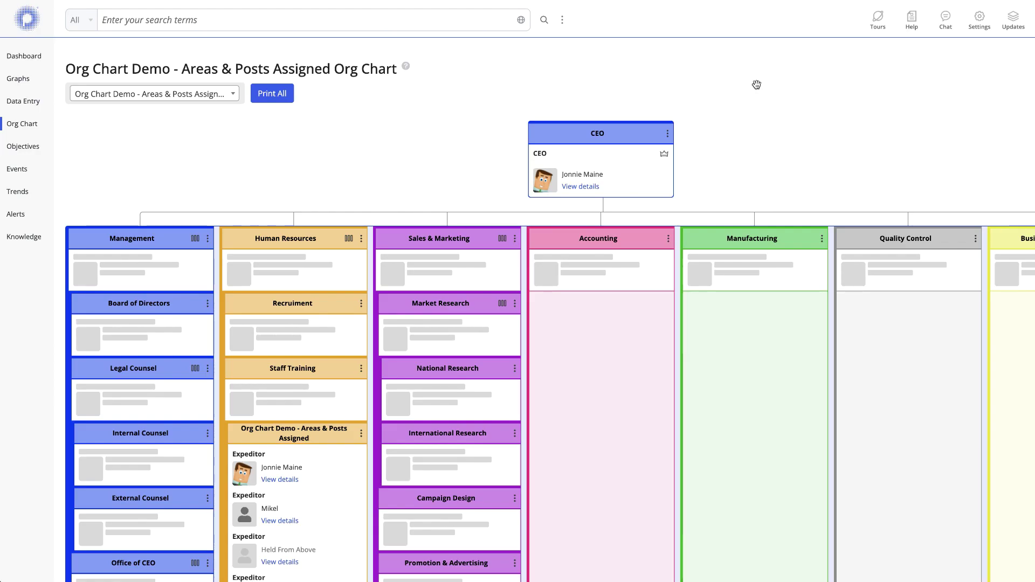
pyautogui.scroll(-5, 389, 291)
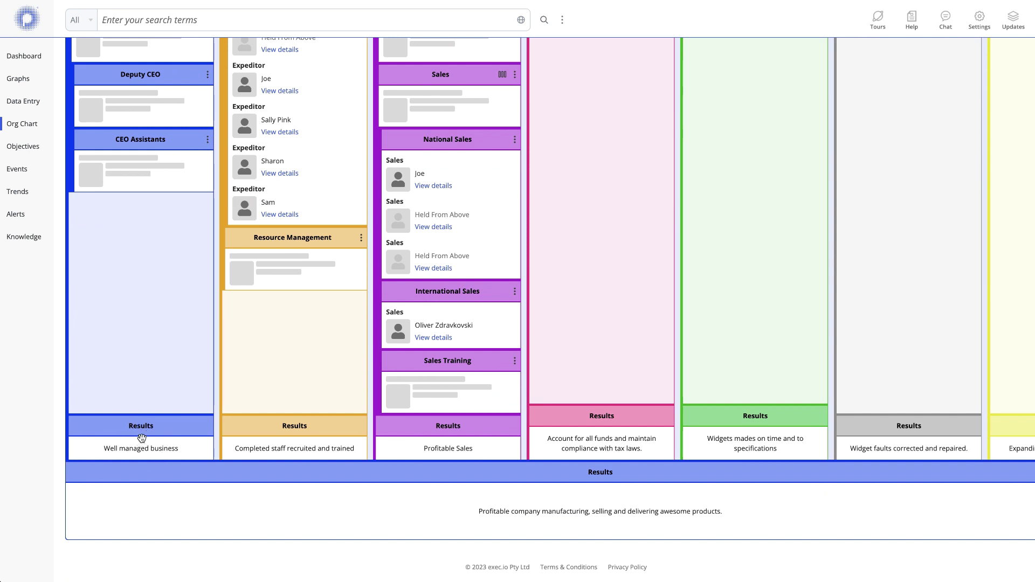
pyautogui.scroll(5, 141, 437)
pyautogui.scroll(-5, 141, 438)
# Return to Google Sheets and review the Org Node Color instructions and the CEO row's Org Node Elevated cell
pyautogui.hotkey('ctrl', 'Tab')
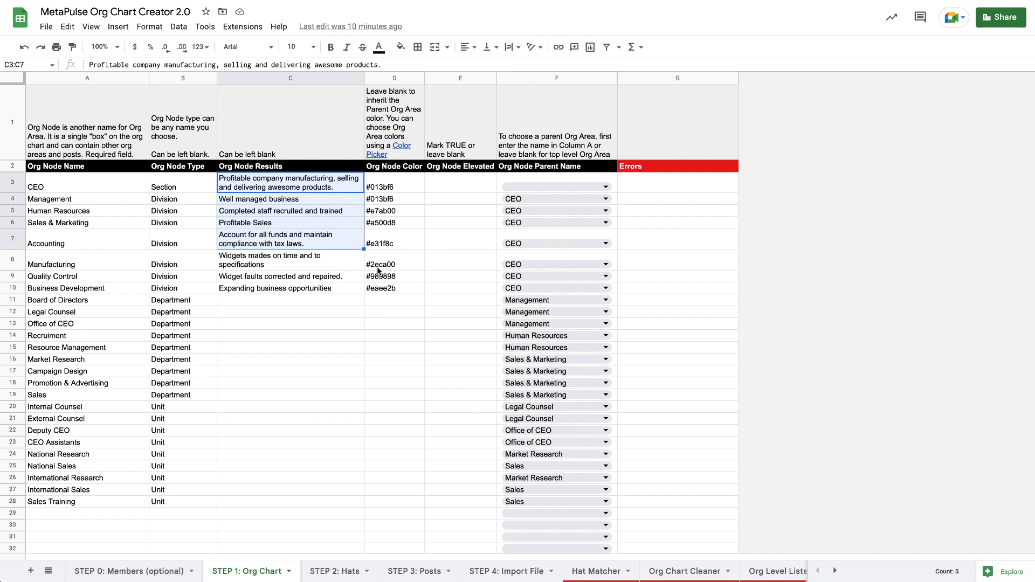
pyautogui.click(404, 154)
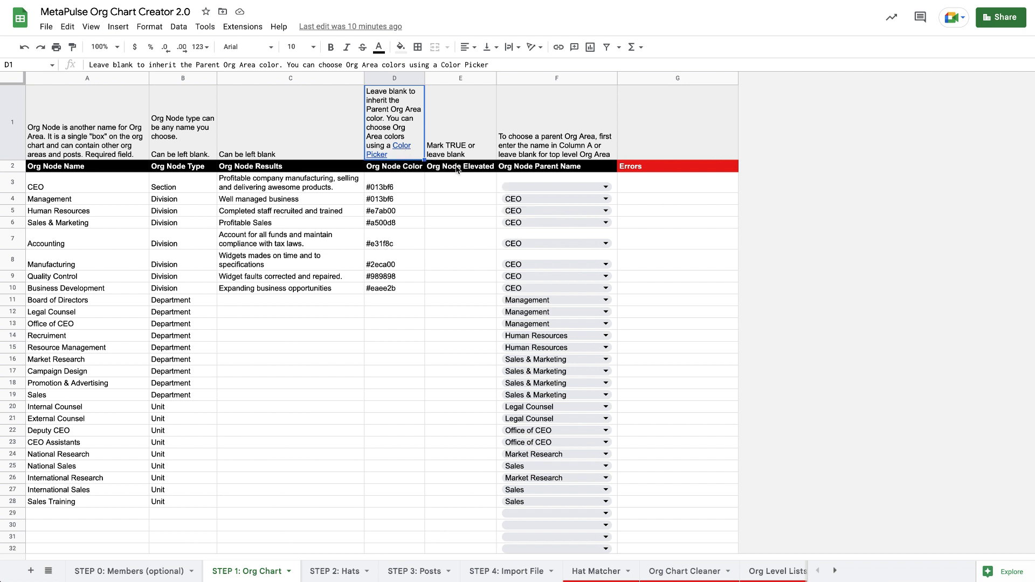
pyautogui.click(456, 186)
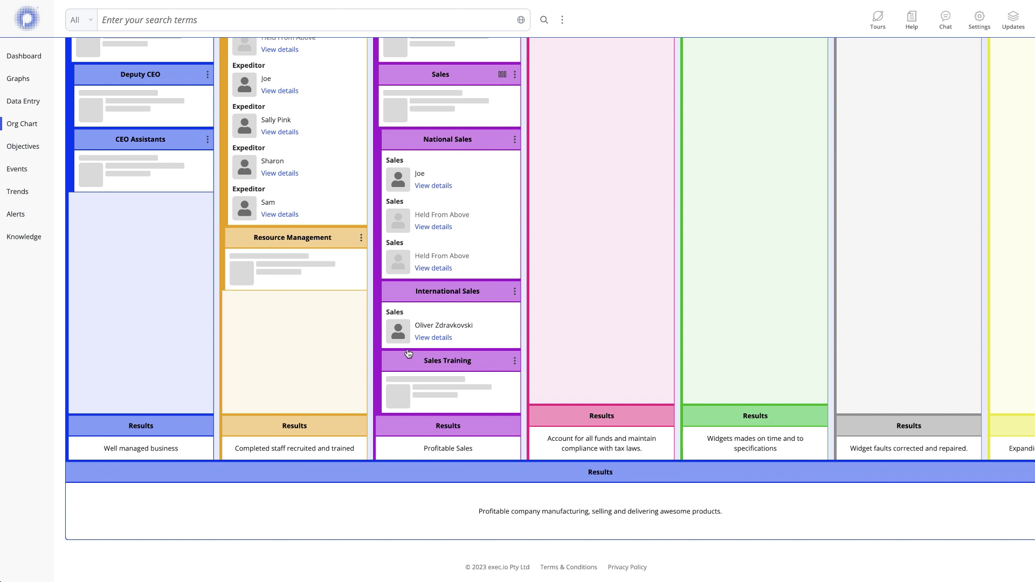
# Switch to the MetaPulse org chart and view the options of the Human Resources area
pyautogui.scroll(15, 336, 335)
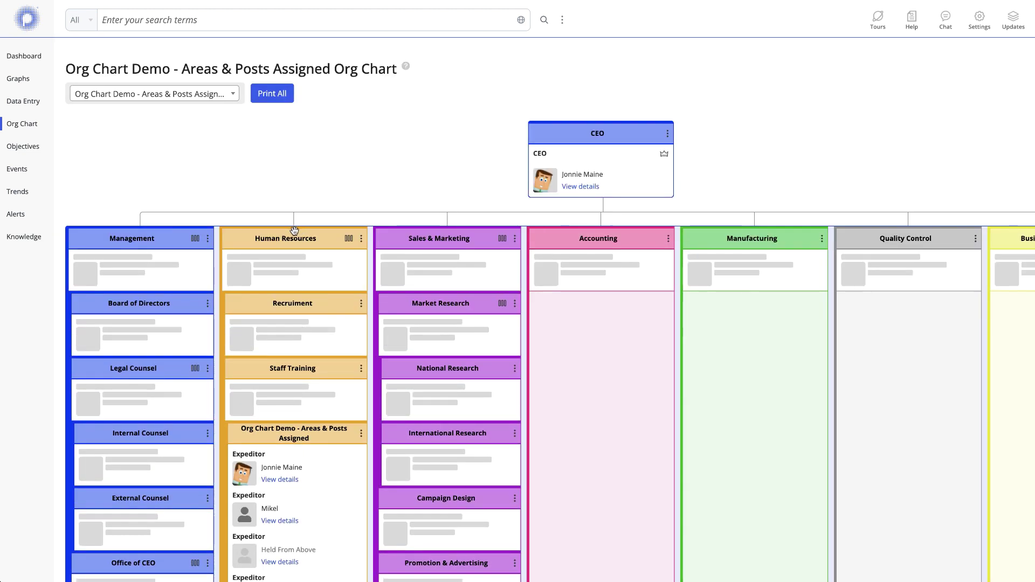
pyautogui.click(361, 238)
pyautogui.click(328, 235)
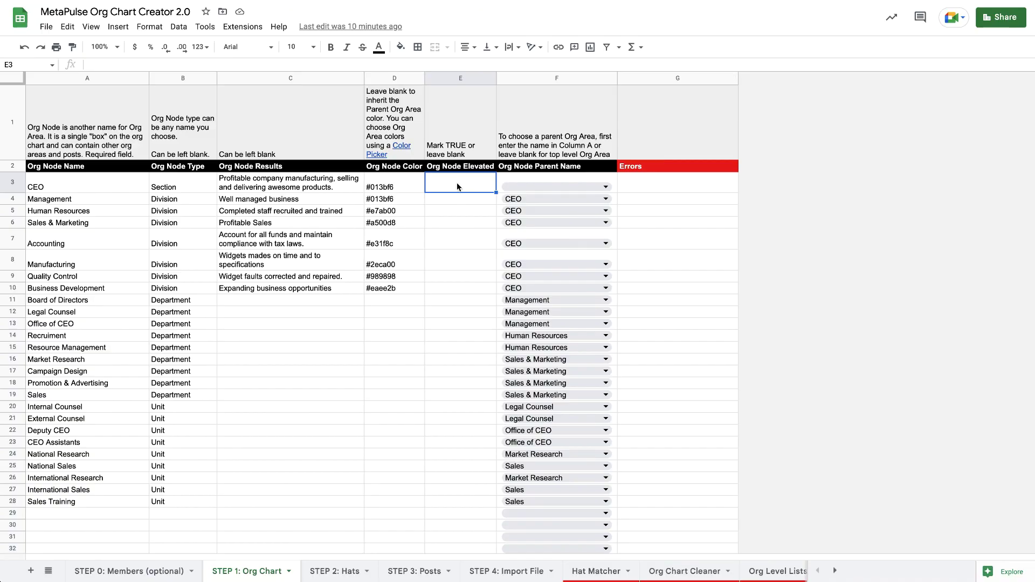
# In Google Sheets, enter TRUE as the CEO row's Org Node Elevated value and clear it again
pyautogui.write('TRUE')
pyautogui.press('Return')
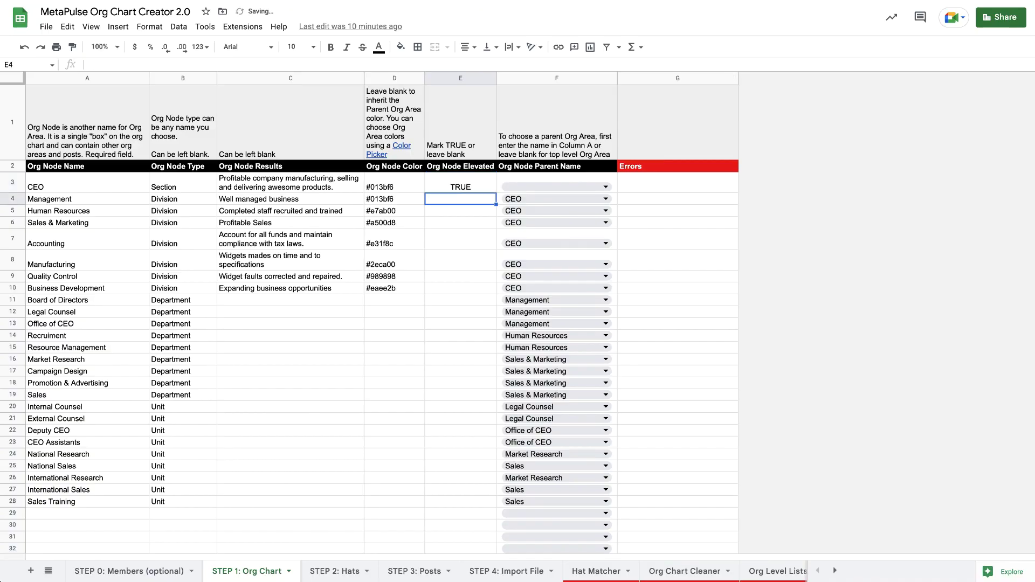
pyautogui.press('Up')
pyautogui.press('Delete')
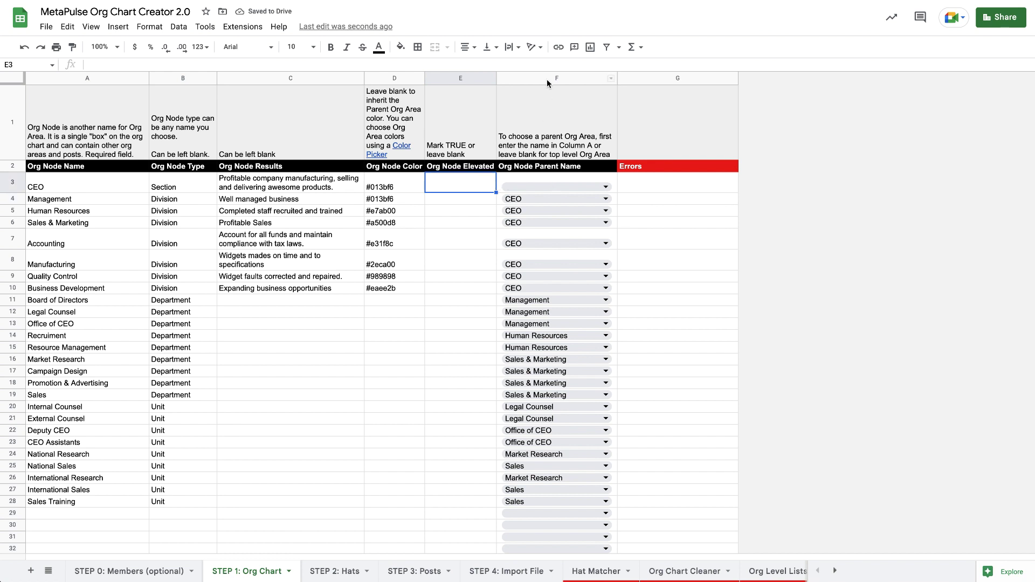
# Review the Org Node Parent Name column and the division rows from Management to Business Development
pyautogui.click(547, 79)
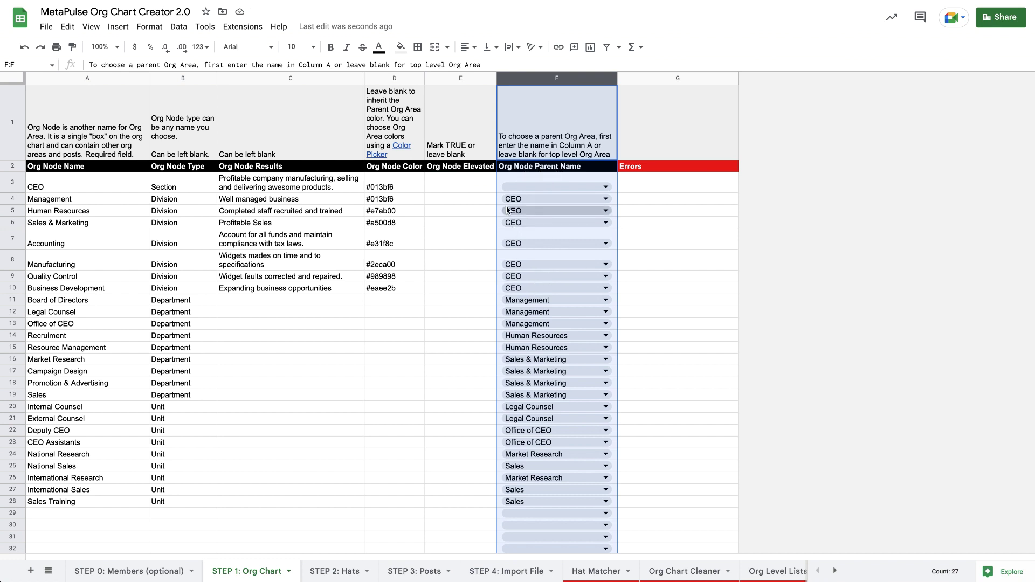
pyautogui.click(108, 203)
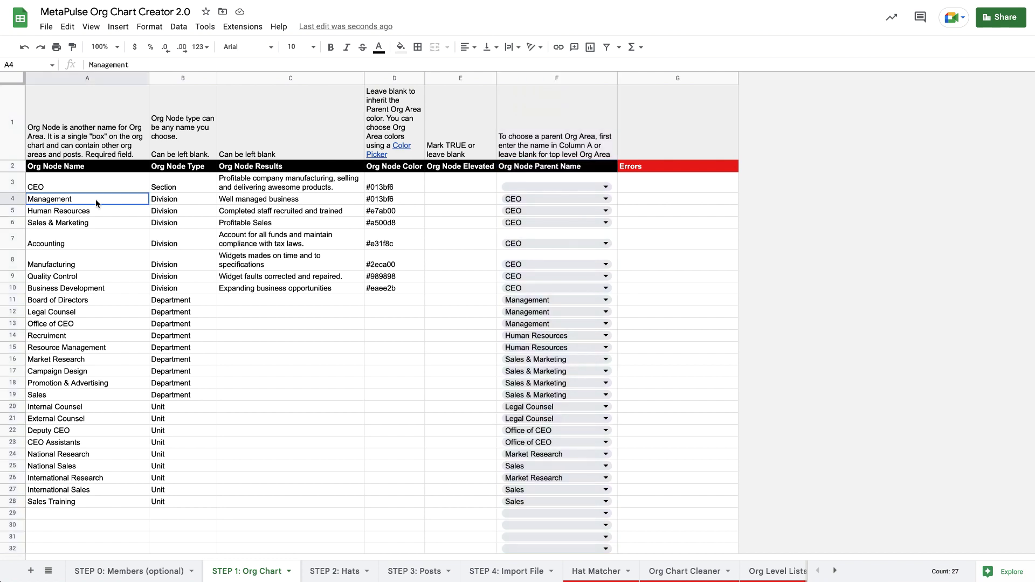
pyautogui.click(16, 200)
pyautogui.moveTo(16, 215); pyautogui.dragTo(18, 290)
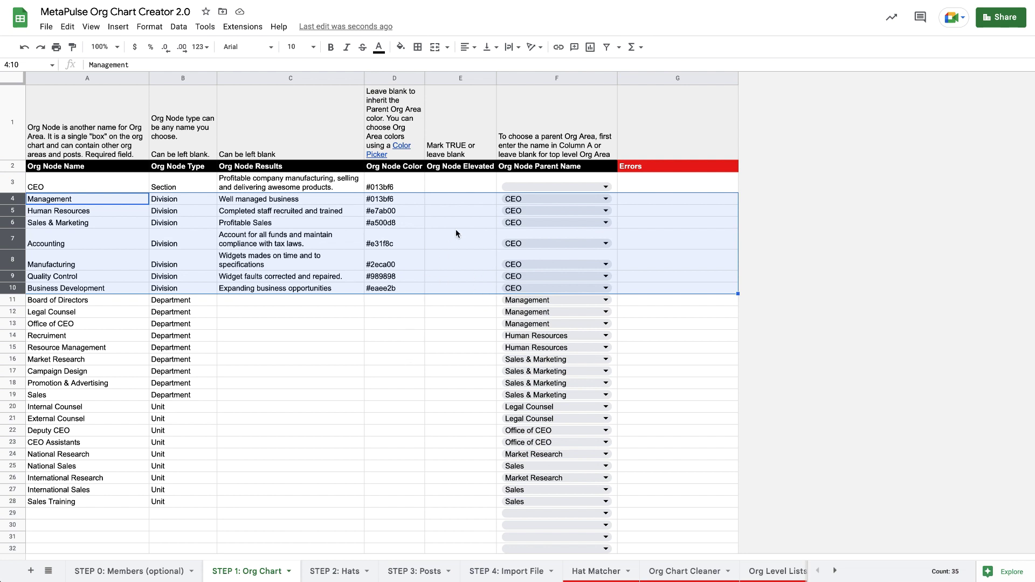
# Add an org area named Staff Training in row 29 with Department as its Org Node Type
pyautogui.click(89, 516)
pyautogui.write('Staff Train')
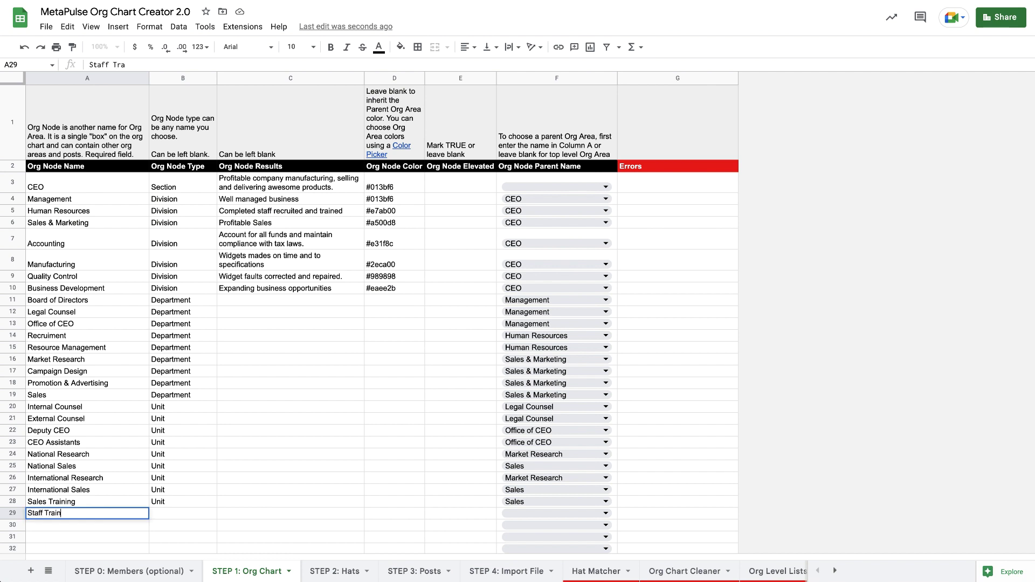
pyautogui.write('ing')
pyautogui.press('Tab')
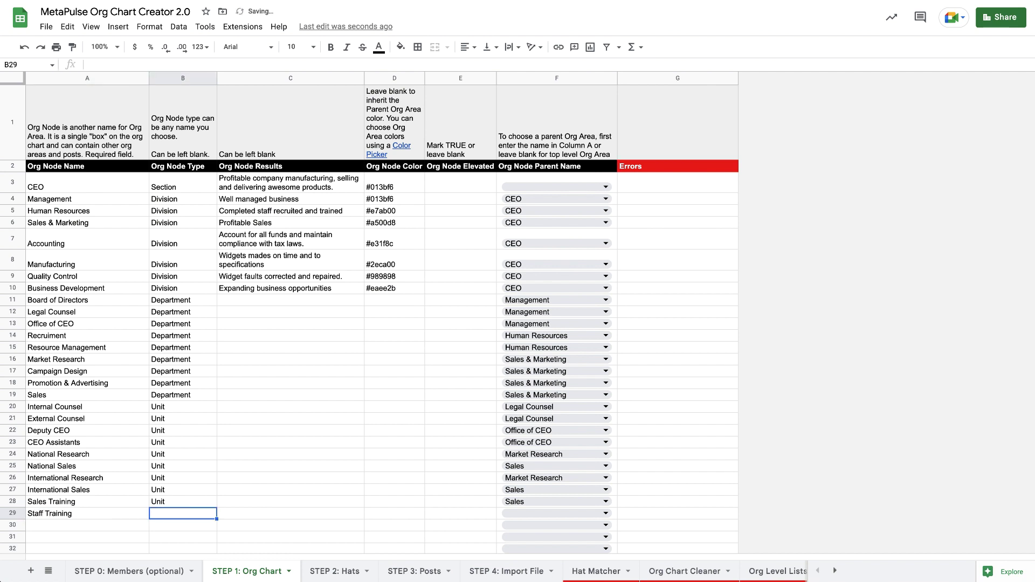
pyautogui.press('Return')
pyautogui.write('Dep')
pyautogui.press('Tab')
pyautogui.press('Tab')
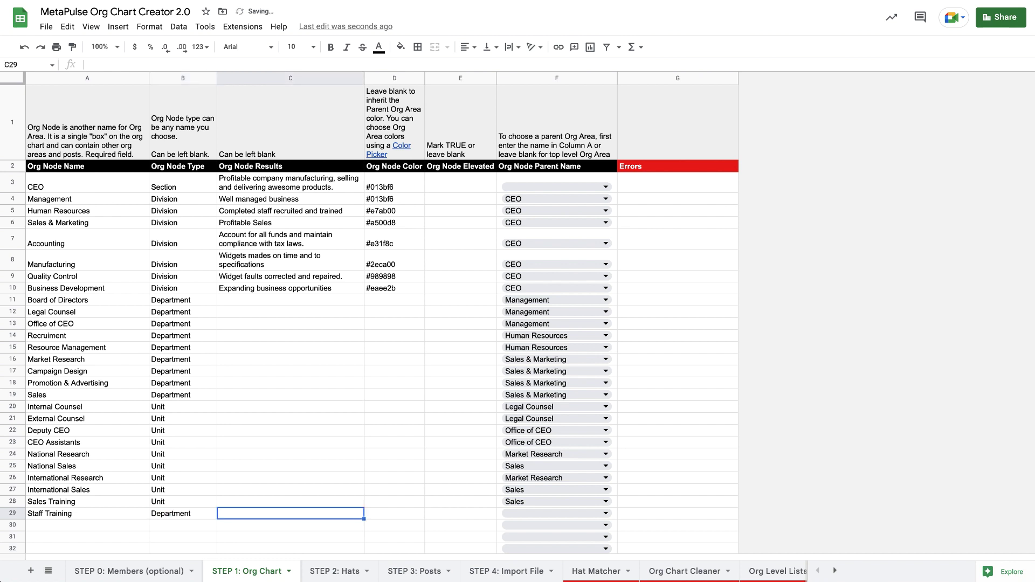
# Check the Human Resources area in the MetaPulse org chart and, in Google Sheets, set Staff Training's Org Node Parent Name to Human Resources
pyautogui.press('Tab')
pyautogui.press('Tab')
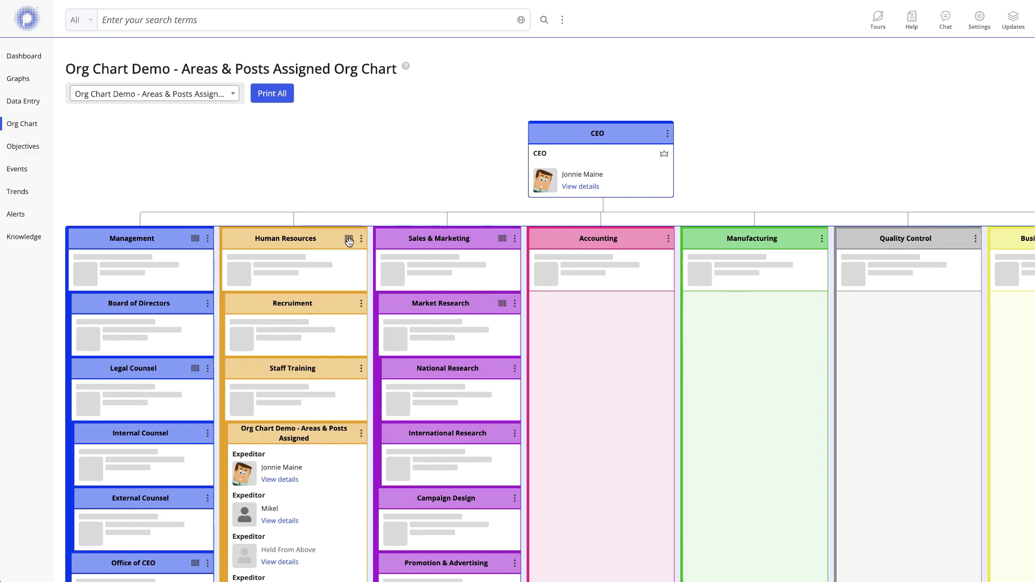
pyautogui.click(349, 238)
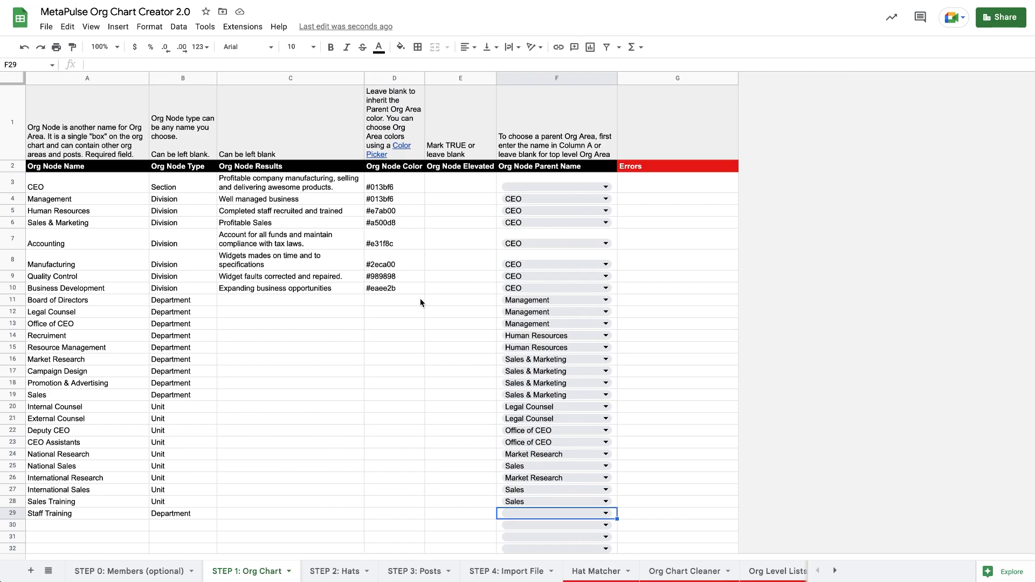
pyautogui.click(517, 511)
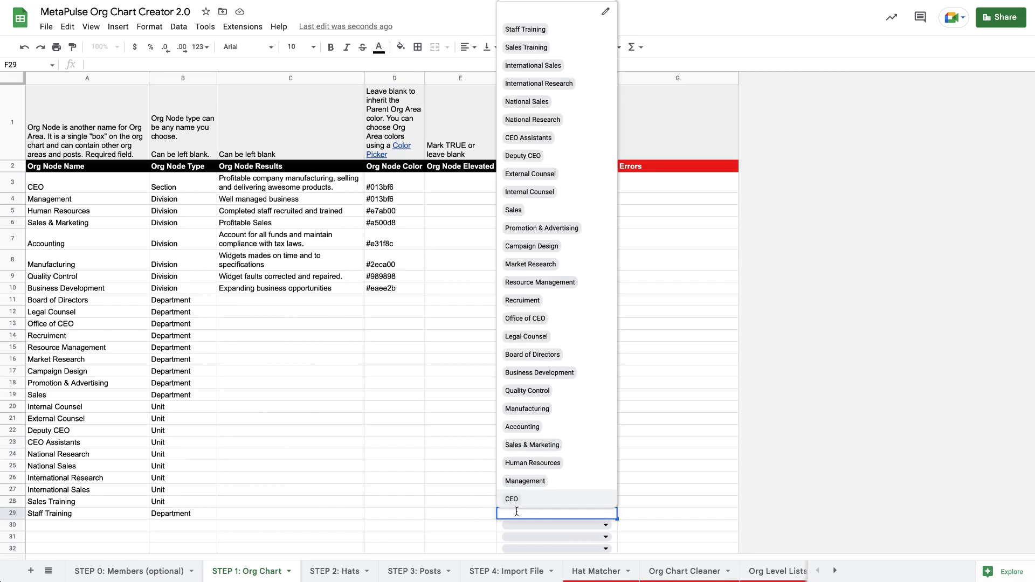
pyautogui.write('huma')
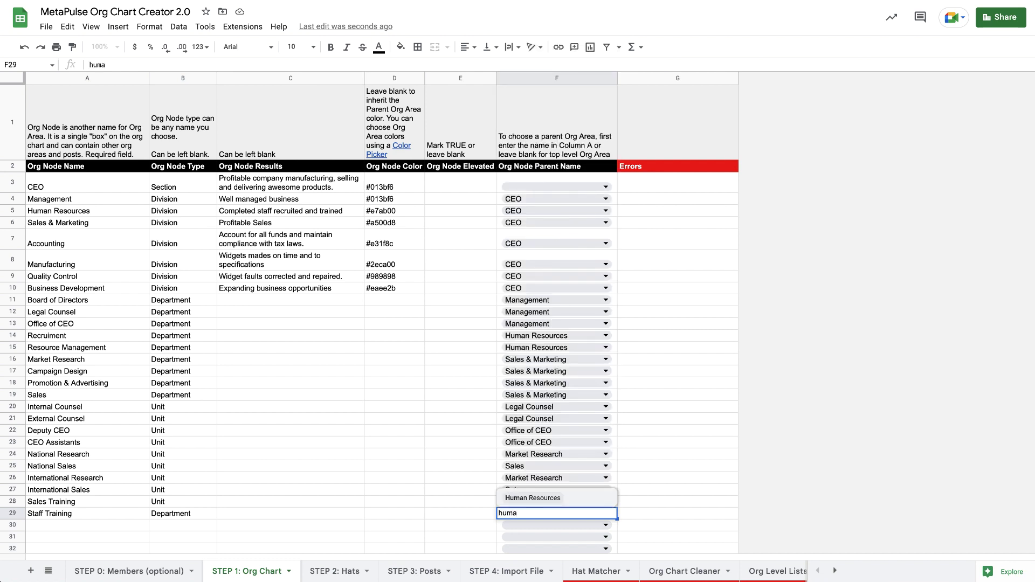
pyautogui.click(549, 497)
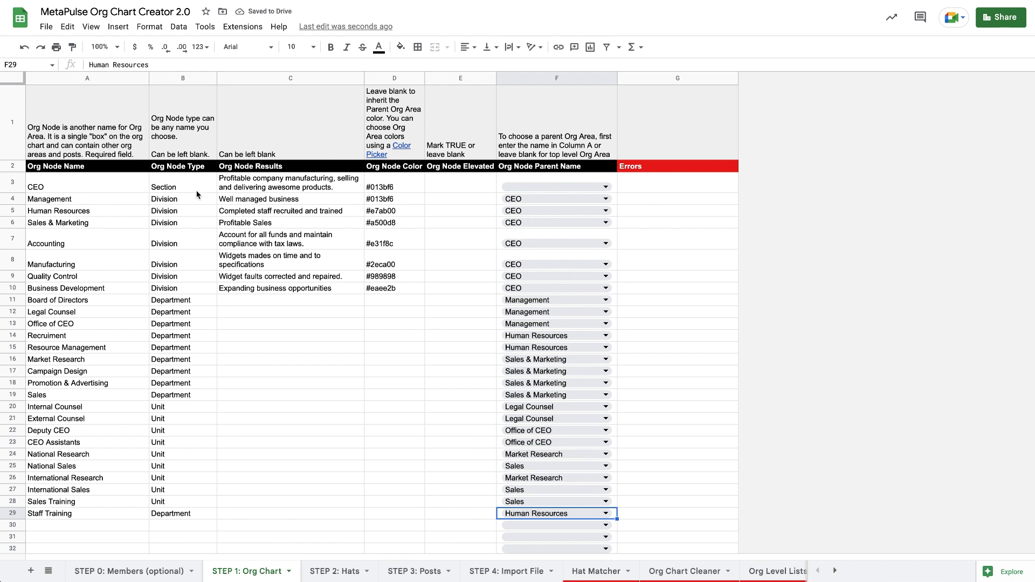
# Review the list of Org Node Names from CEO downwards in the STEP 1: Org Chart sheet
pyautogui.click(108, 178)
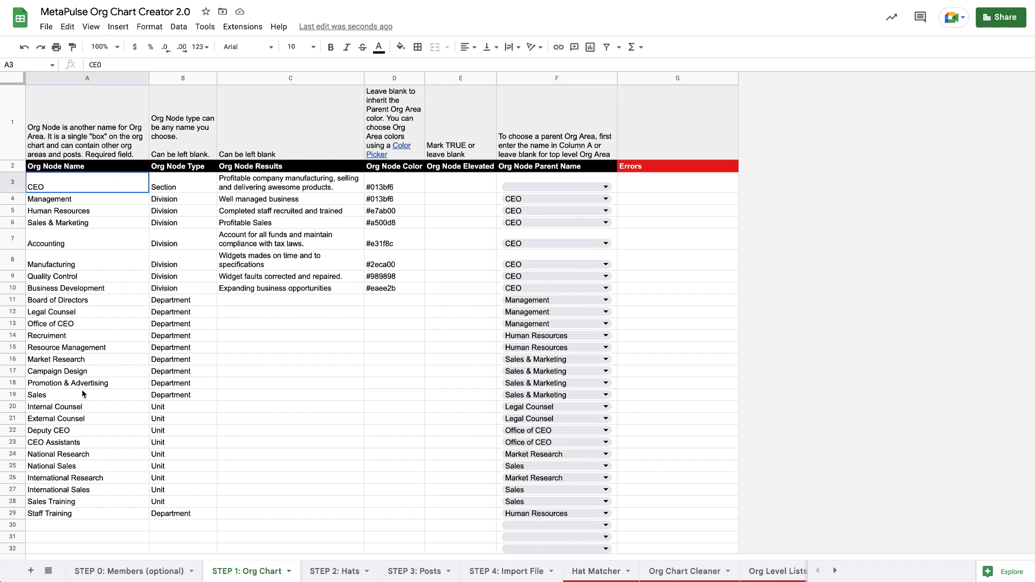
pyautogui.hotkey('shift', 'Down')
pyautogui.hotkey('shift', 'Down')
pyautogui.moveTo(88, 494); pyautogui.dragTo(88, 502)
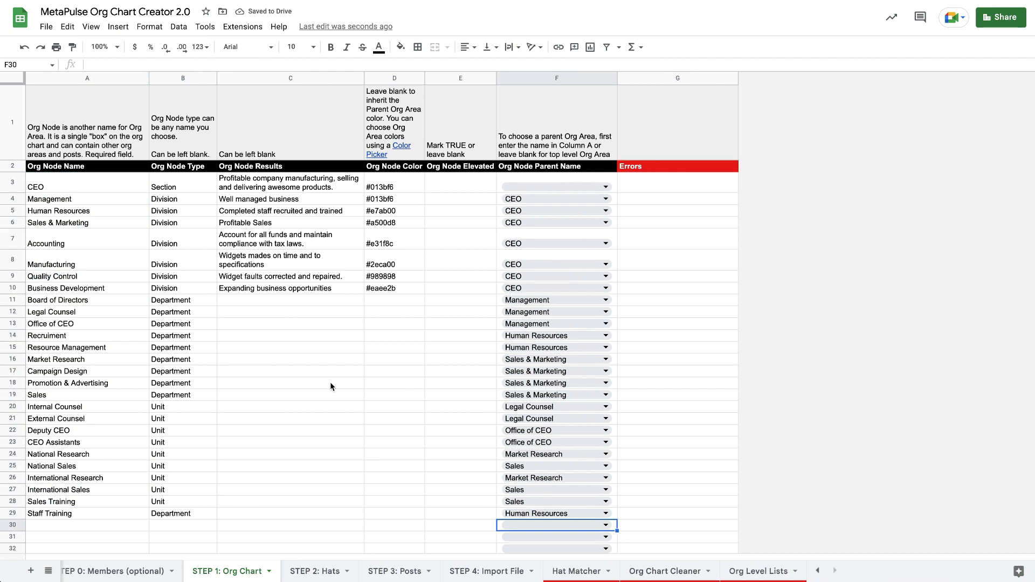
# Open the STEP 2: Hats sheet and read the MetaPulse Help Center article on the difference between Hats and Posts
pyautogui.click(312, 574)
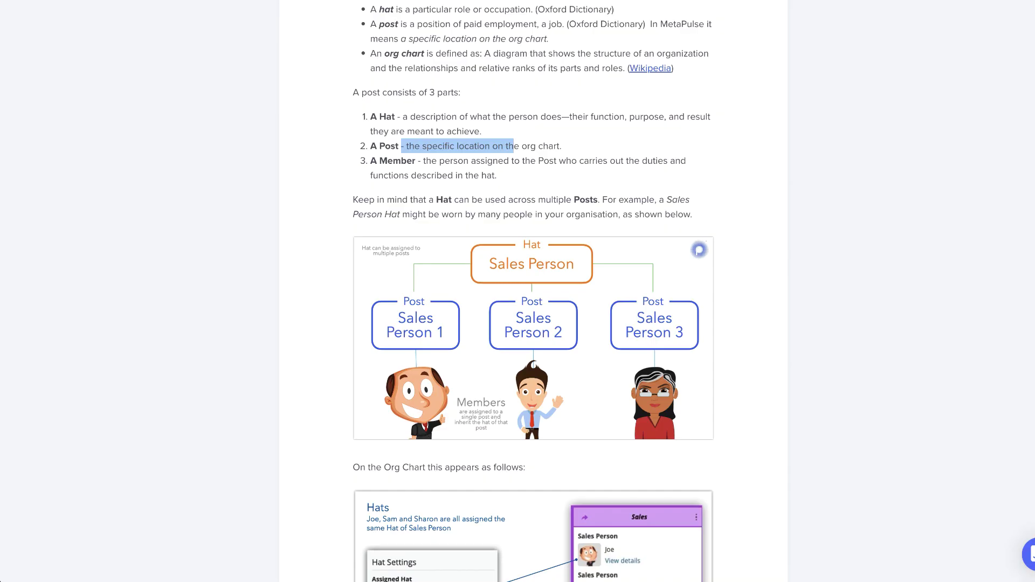
pyautogui.scroll(6, 572, 129)
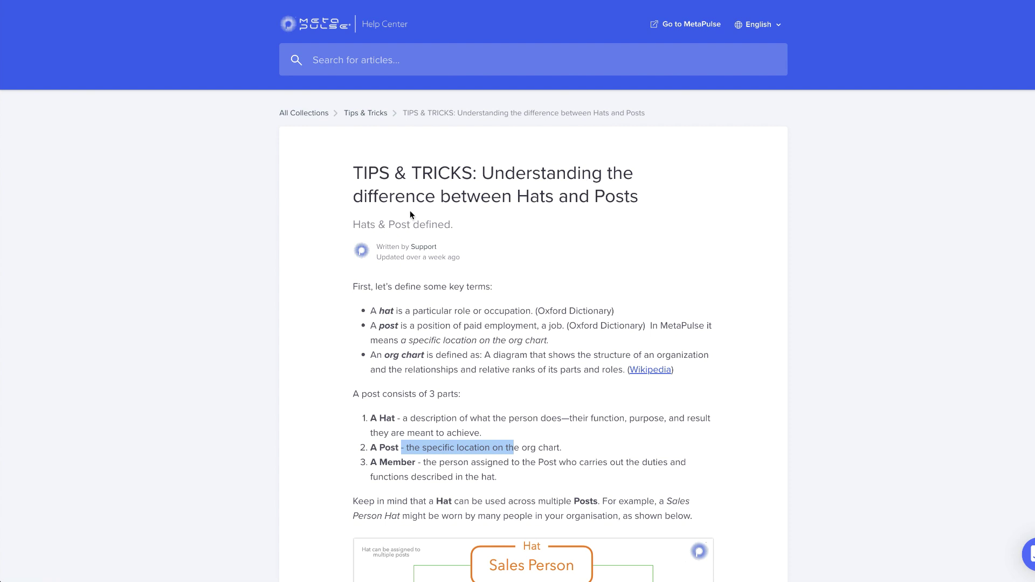
pyautogui.scroll(-7, 538, 232)
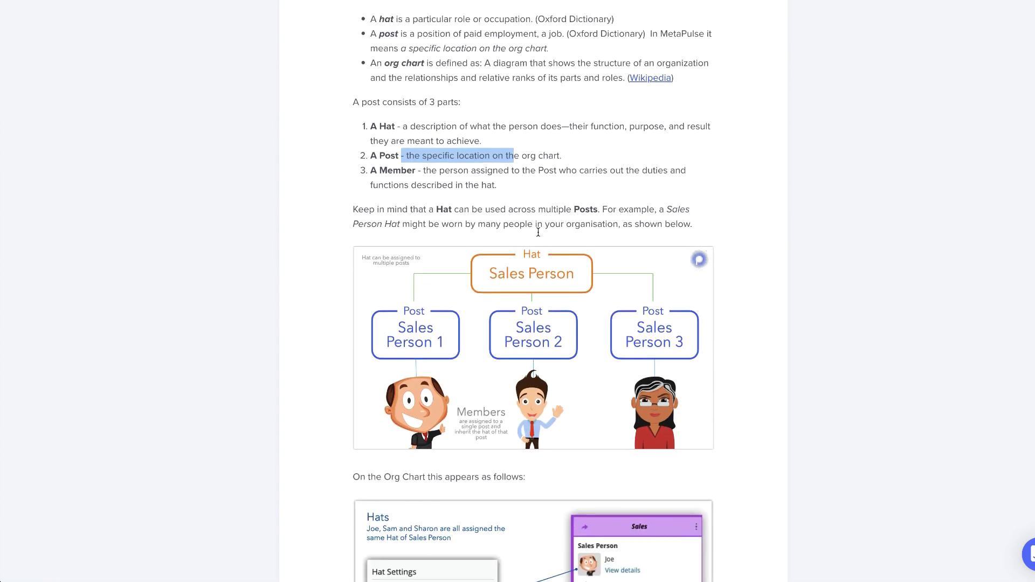
pyautogui.scroll(-2, 538, 232)
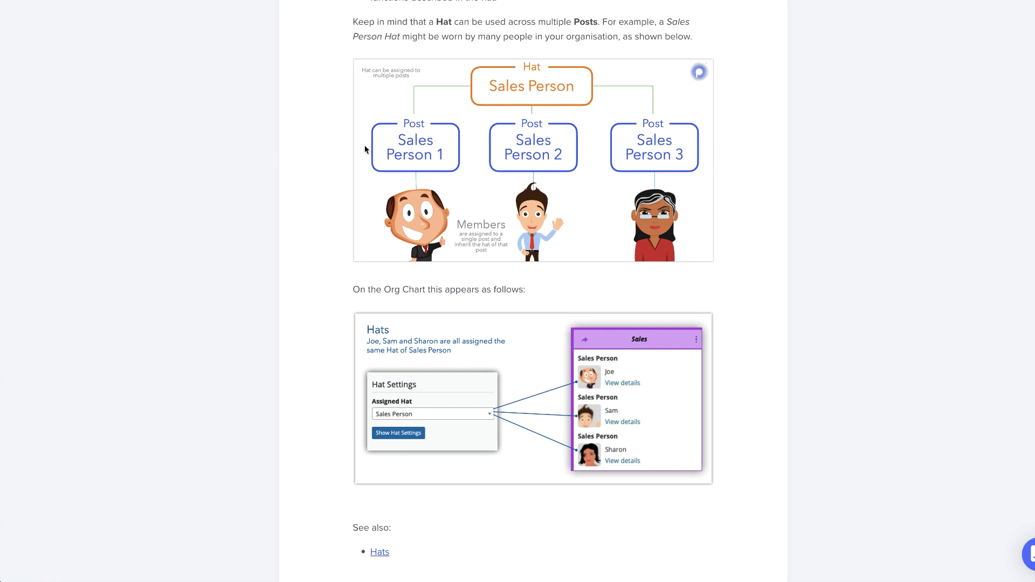
pyautogui.scroll(2, 557, 159)
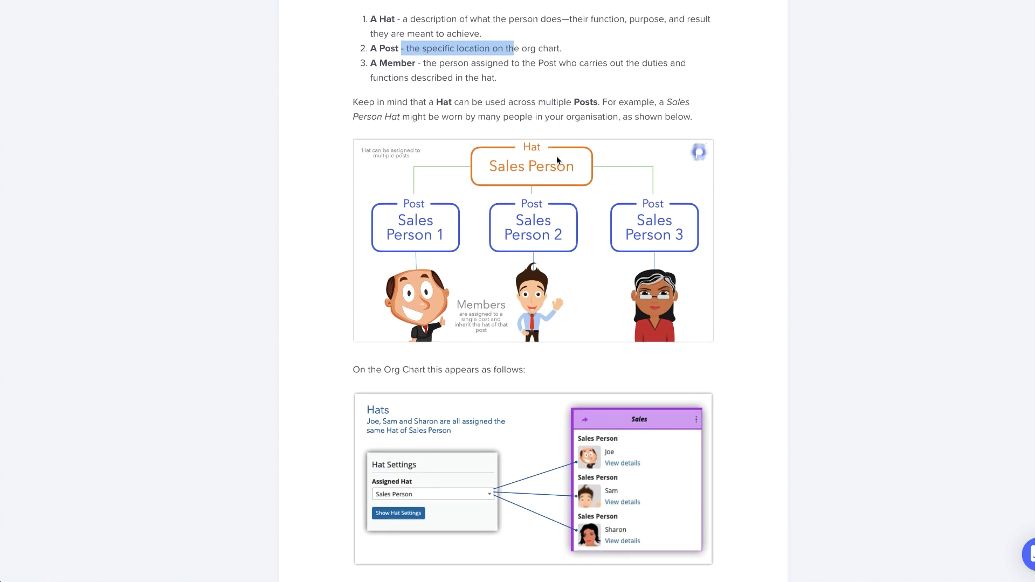
pyautogui.scroll(1, 556, 160)
pyautogui.click(405, 40)
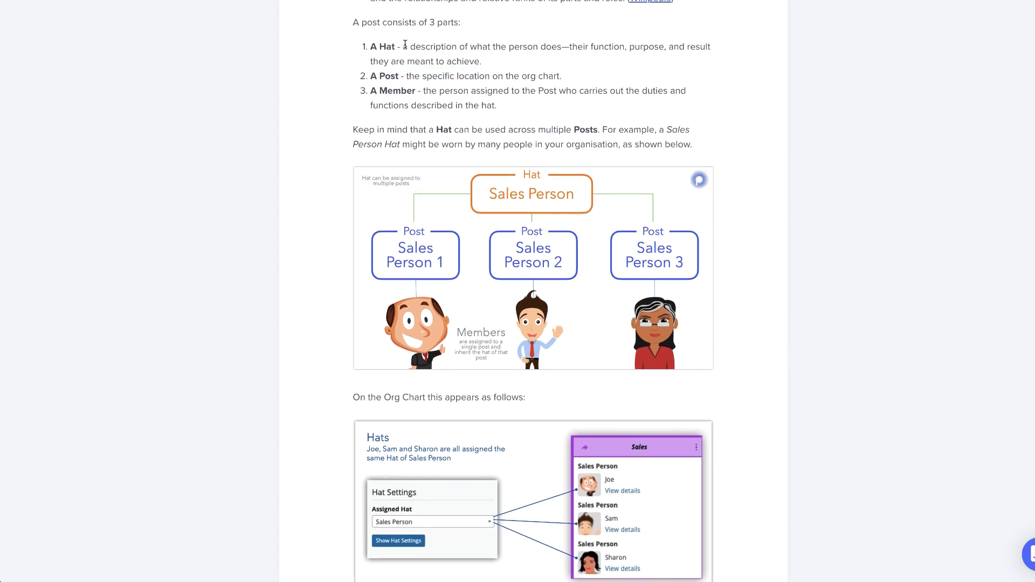
pyautogui.moveTo(406, 44); pyautogui.dragTo(678, 61)
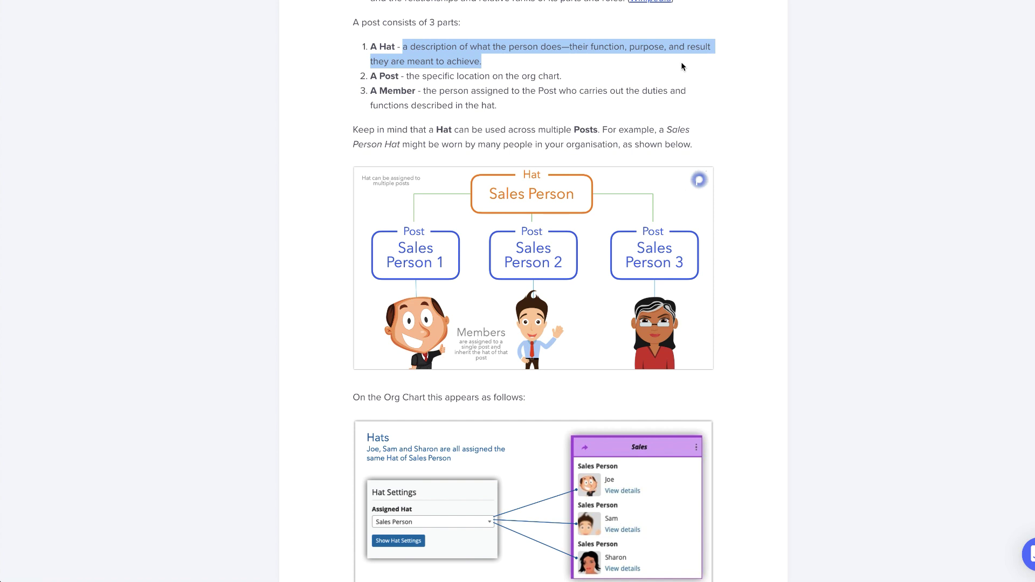
pyautogui.moveTo(597, 75); pyautogui.dragTo(415, 75)
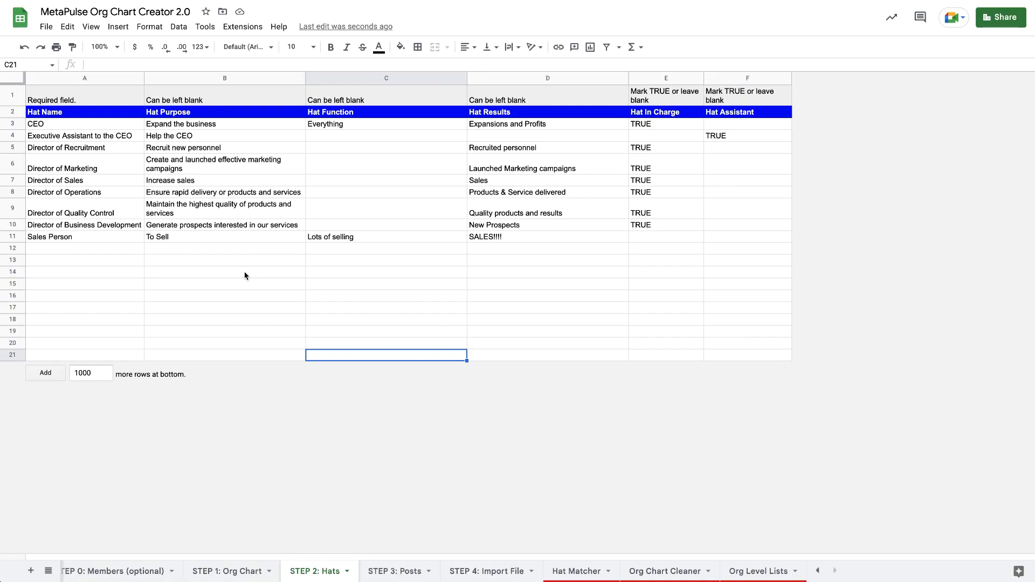
# In the STEP 2: Hats sheet, review the Hat Names and the Purpose, Function, Results, In Charge and Assistant columns
pyautogui.click(126, 272)
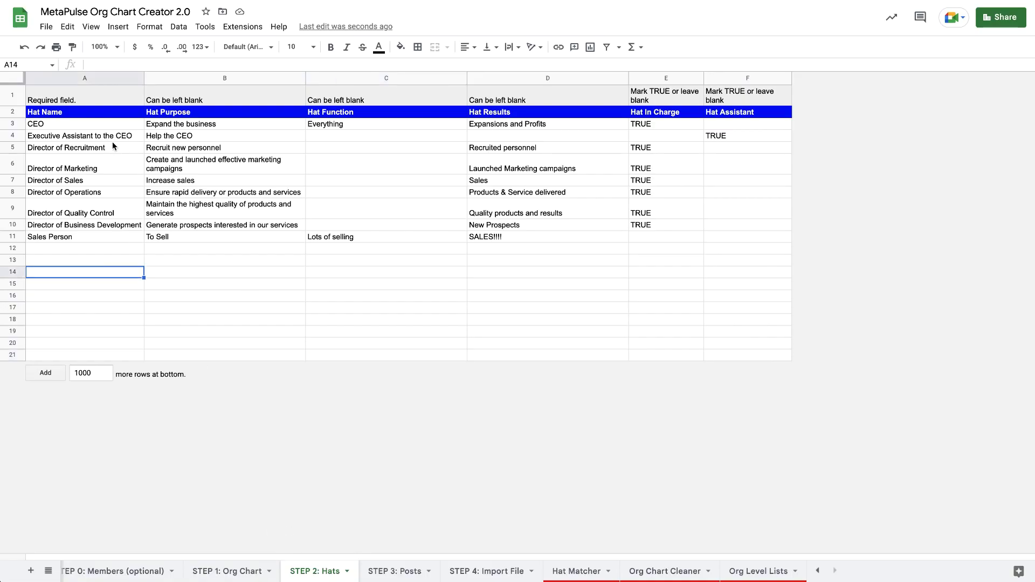
pyautogui.click(113, 127)
pyautogui.moveTo(113, 128); pyautogui.dragTo(104, 240)
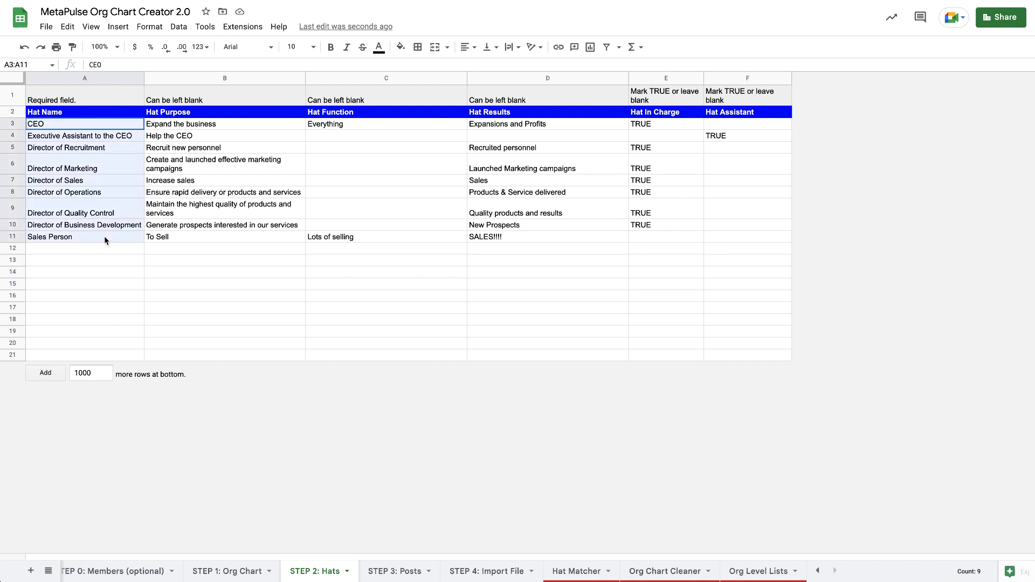
pyautogui.click(214, 167)
pyautogui.click(406, 164)
pyautogui.click(504, 160)
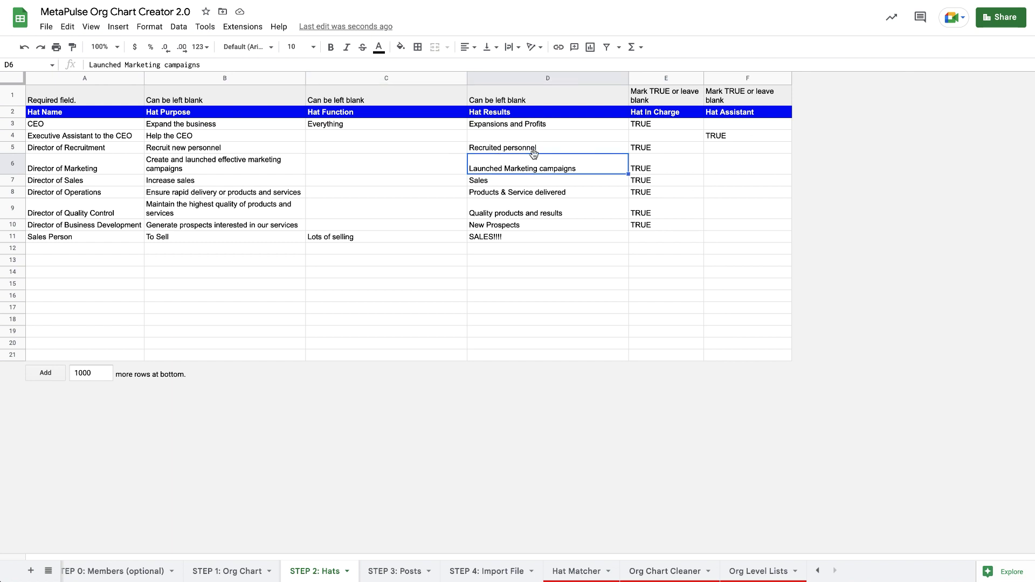
pyautogui.click(668, 150)
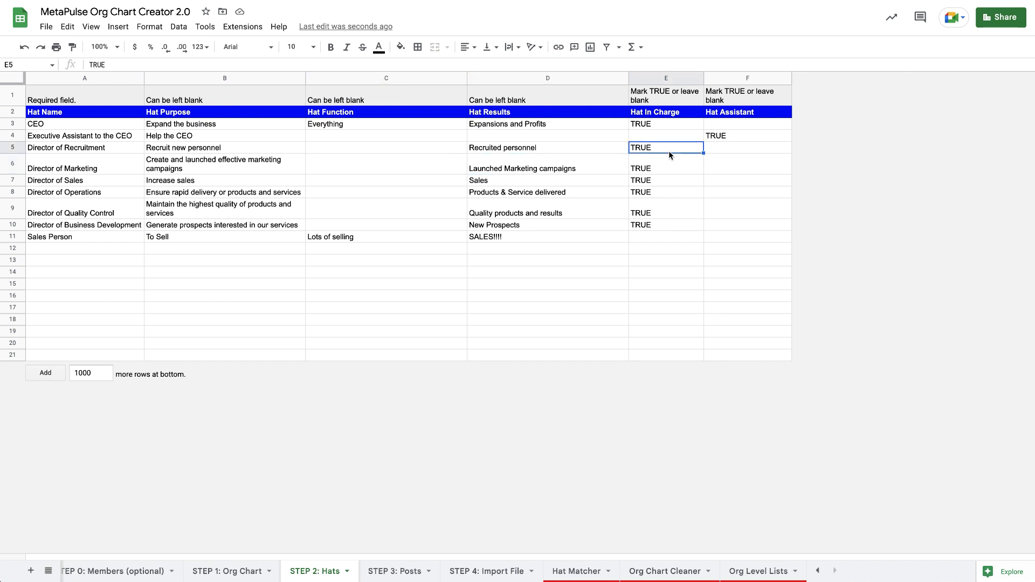
pyautogui.click(770, 152)
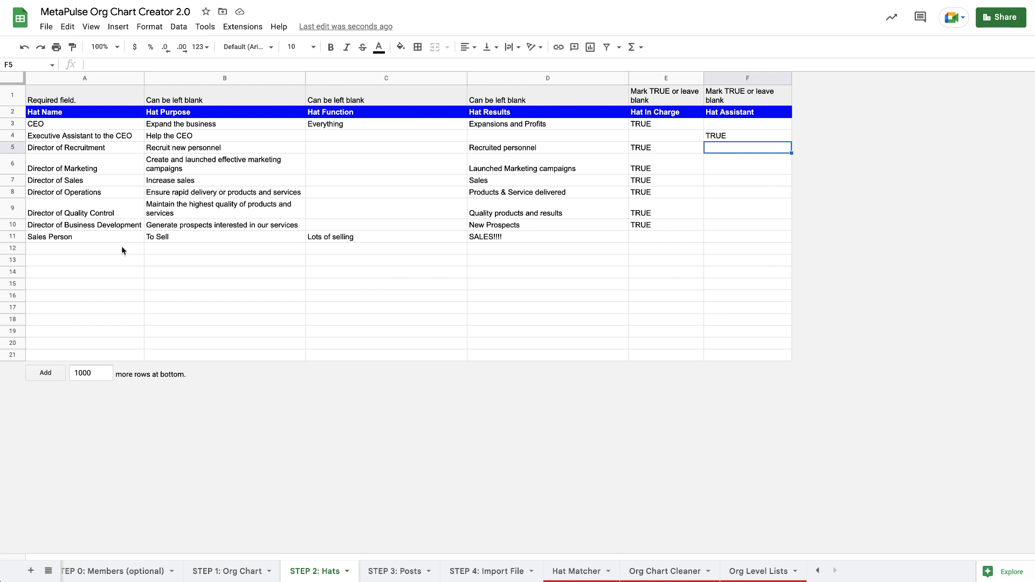
# Open the STEP 3: Posts sheet and review the Member Email instructions and the member options for row 10
pyautogui.click(388, 574)
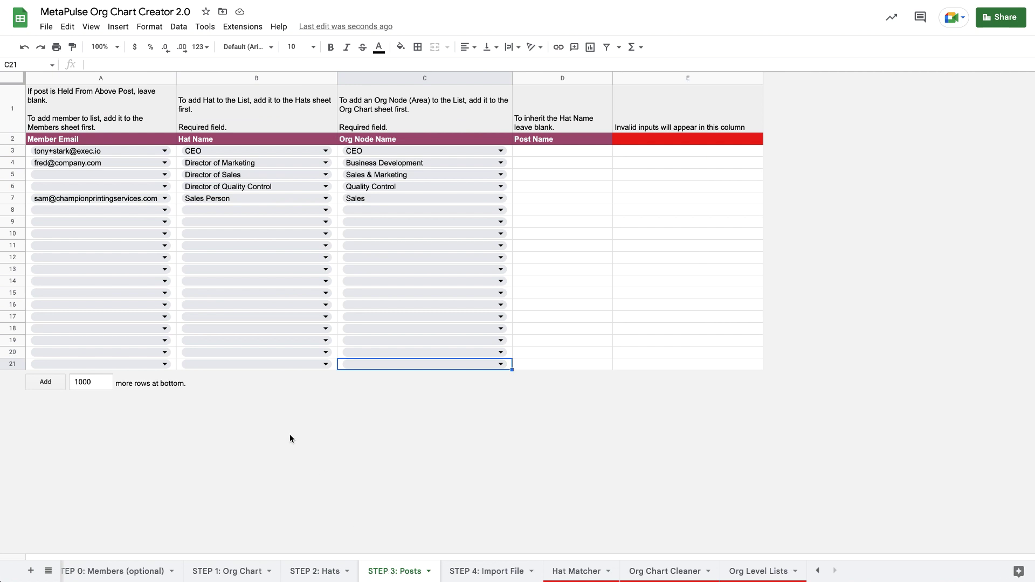
pyautogui.click(111, 85)
pyautogui.click(103, 237)
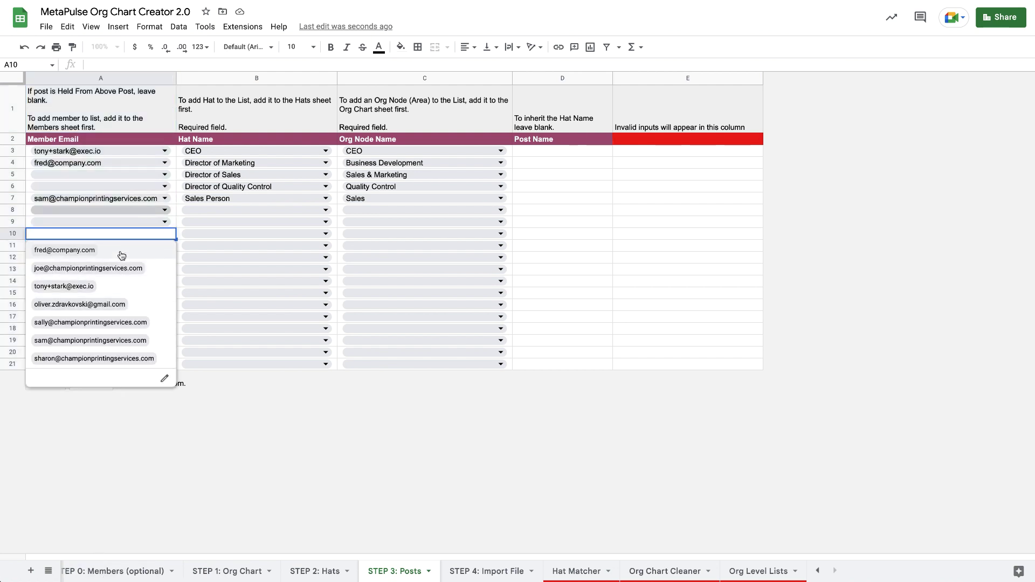
pyautogui.click(227, 364)
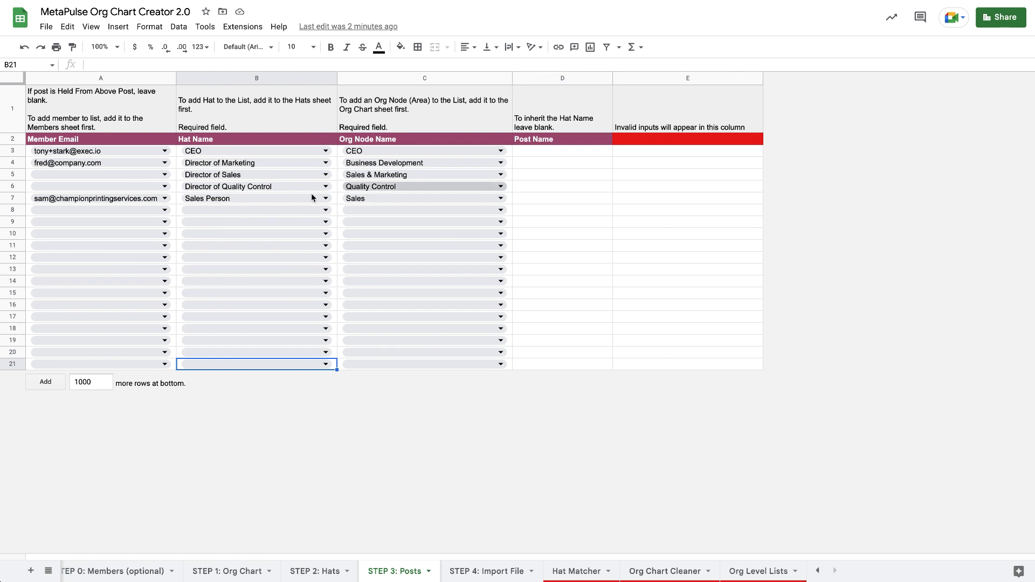
# Add a post in row 8 with the last listed member email and the Sales Person hat, leaving its Org Node Name blank
pyautogui.click(139, 210)
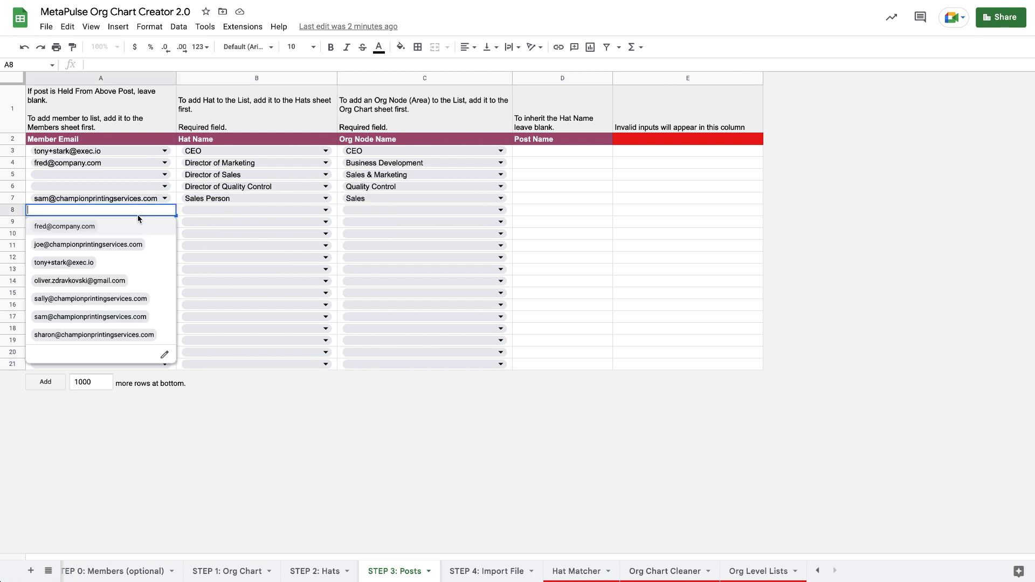
pyautogui.click(102, 333)
pyautogui.click(212, 209)
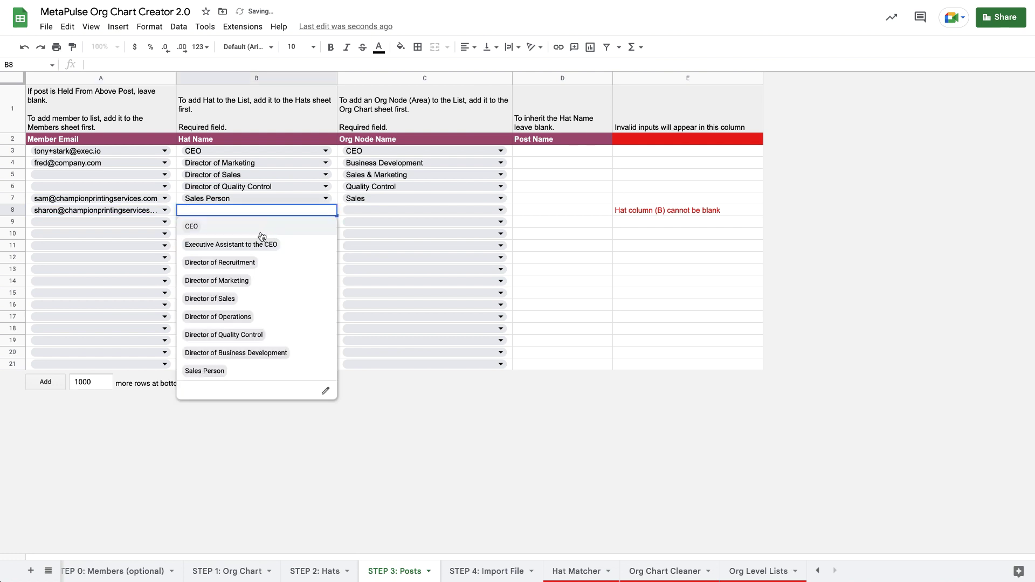
pyautogui.write('sales')
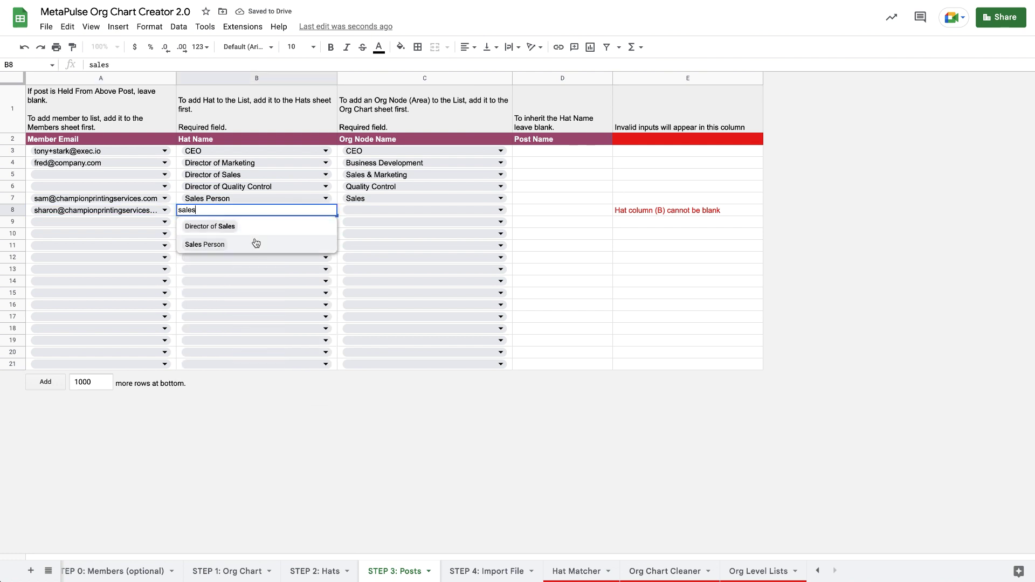
pyautogui.click(219, 244)
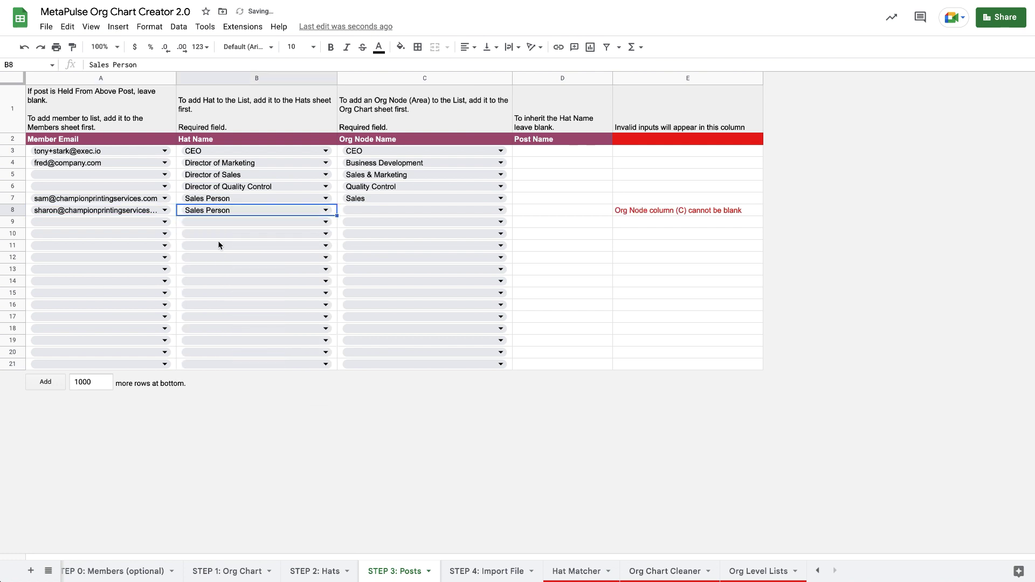
pyautogui.click(373, 209)
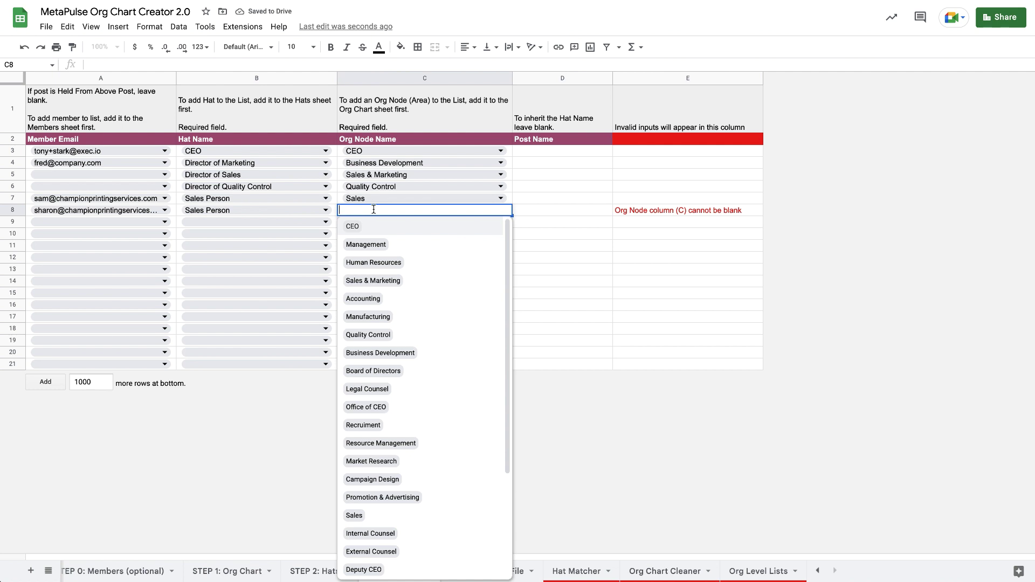
pyautogui.click(655, 231)
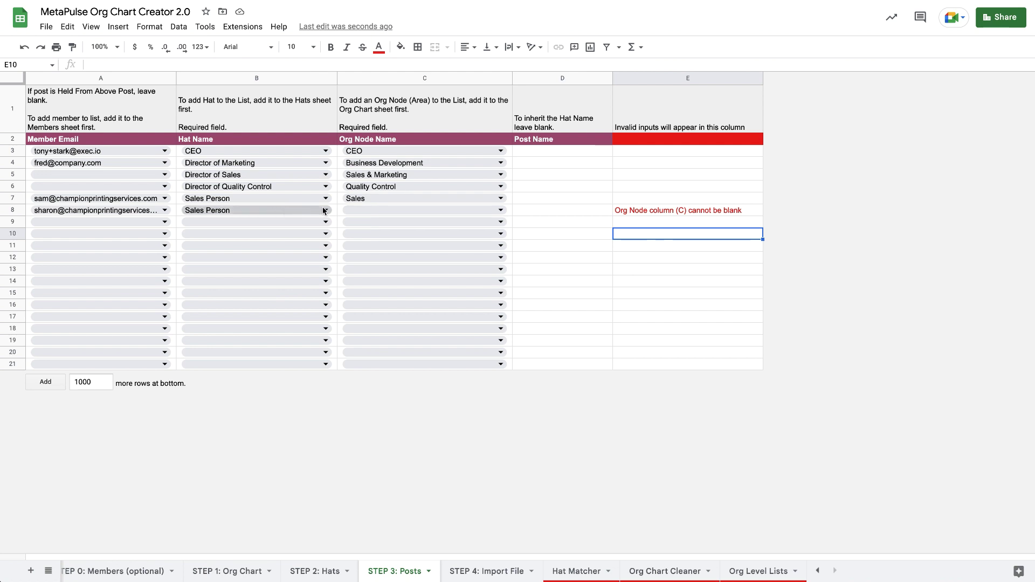
# Set the Org Node Name of the row 8 Sales Person post to National Sales
pyautogui.click(359, 210)
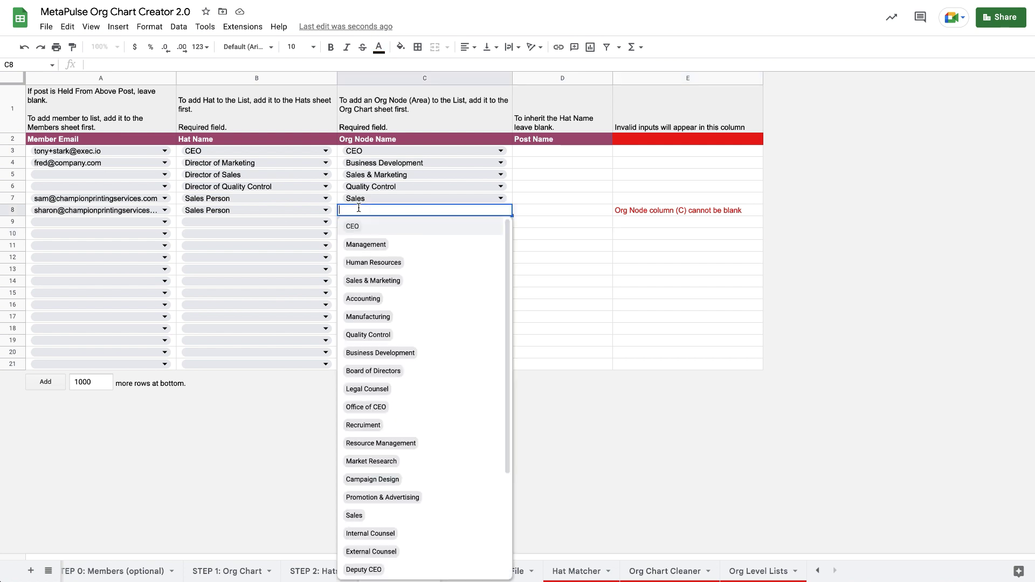
pyautogui.write('sales')
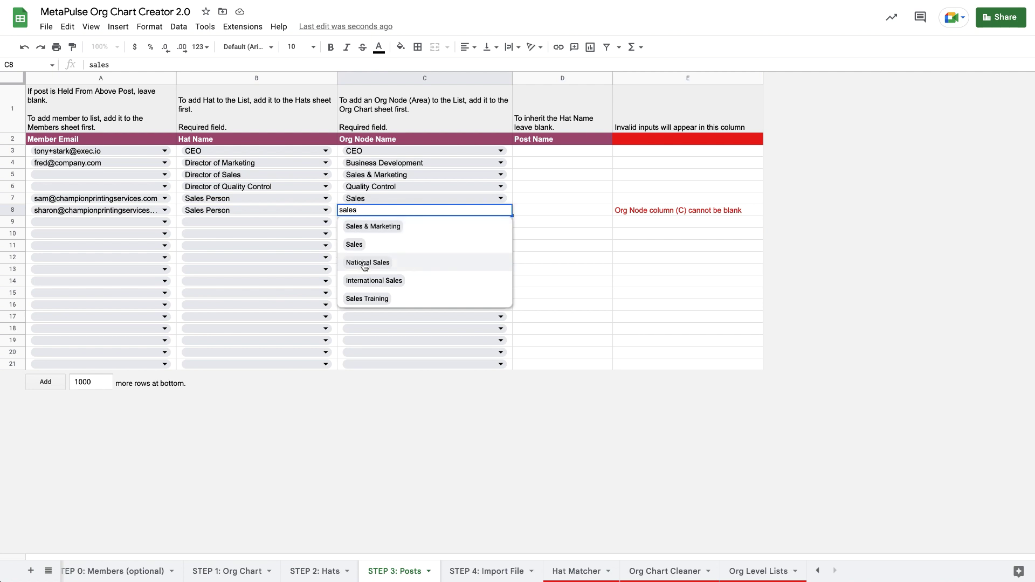
pyautogui.click(363, 263)
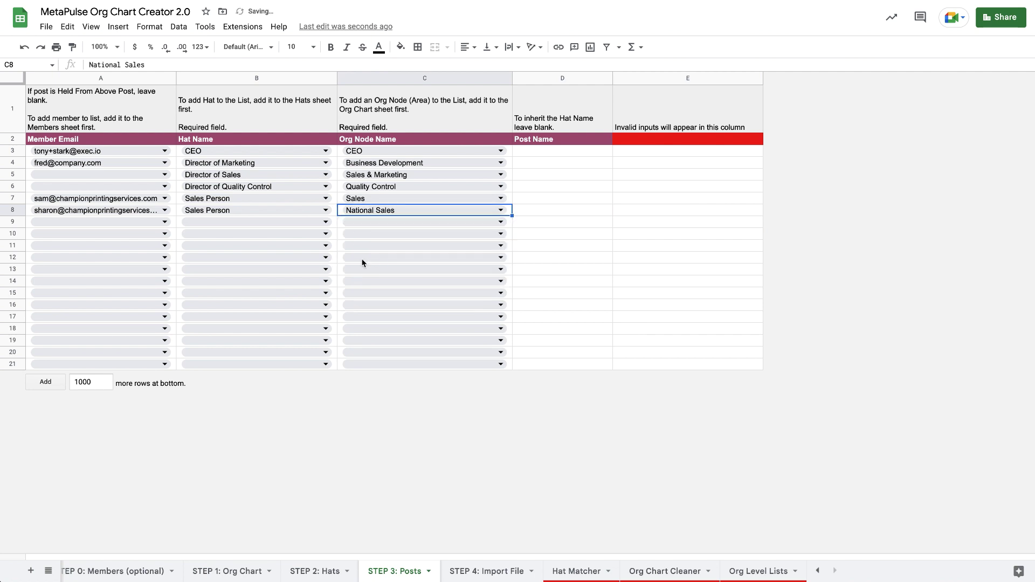
# Add a post in row 9 with another Champion Printing Services member email, the Sales Person hat and the International Sales org node
pyautogui.click(162, 221)
pyautogui.click(130, 260)
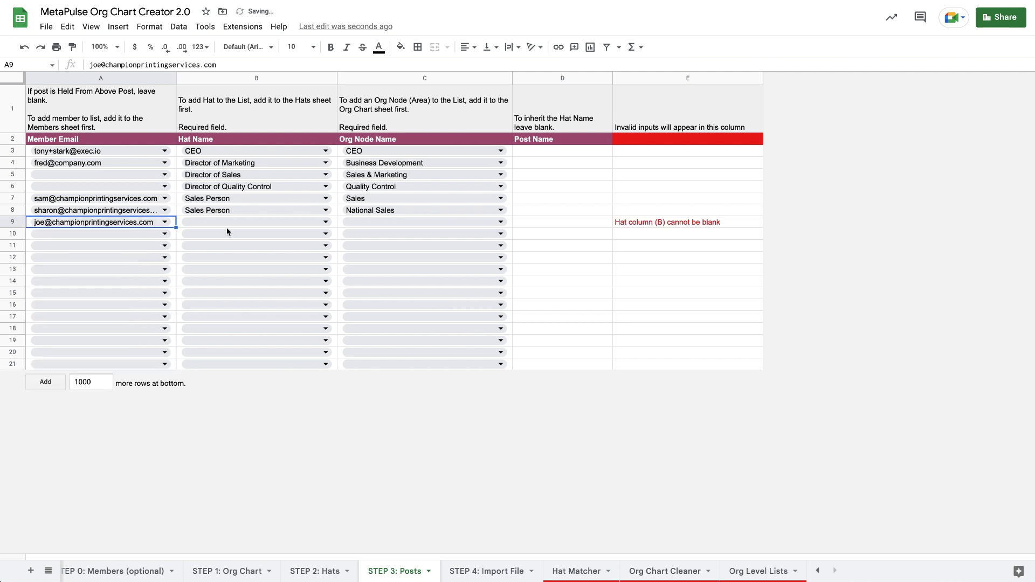
pyautogui.click(226, 221)
pyautogui.write('sale')
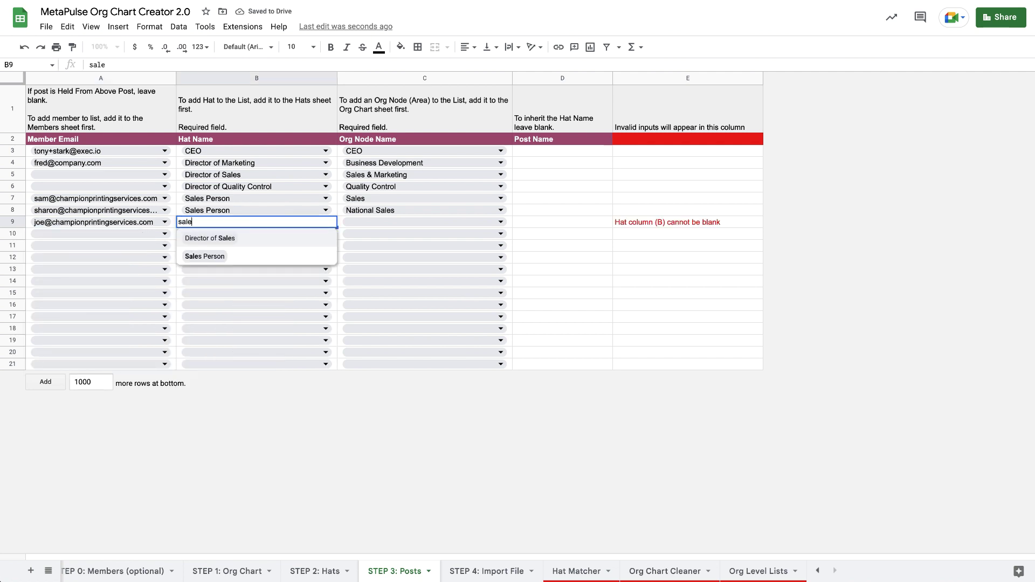
pyautogui.click(207, 256)
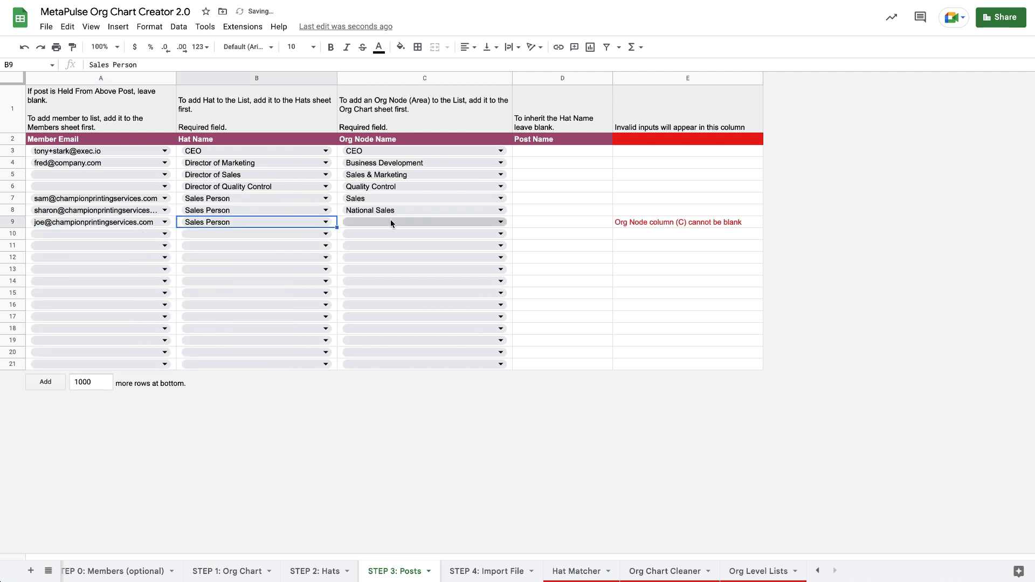
pyautogui.click(390, 219)
pyautogui.write('in')
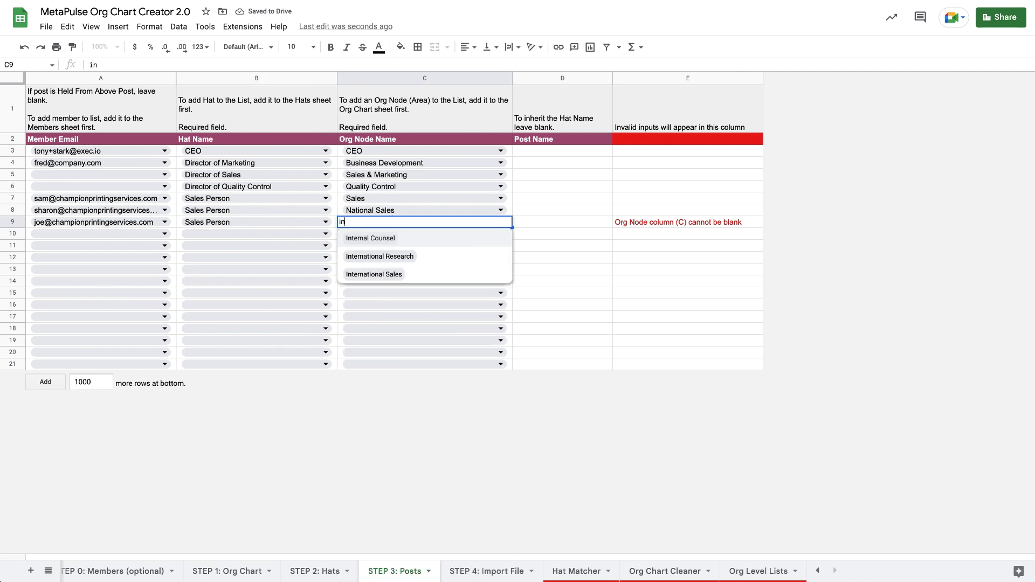
pyautogui.click(393, 275)
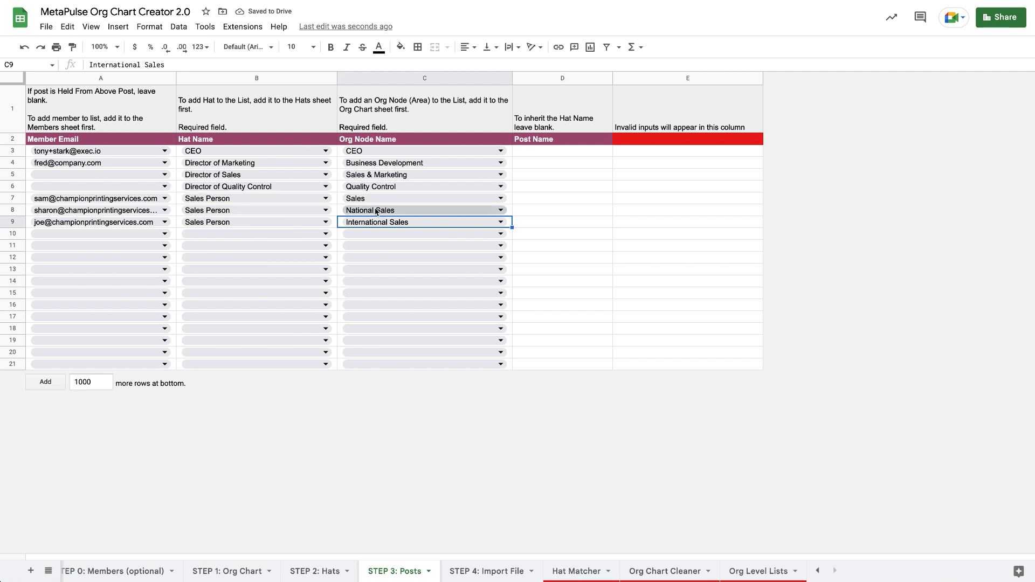
# Add a Director of Recruitment post in Human Resources in row 10 without a member email, and view that area in the MetaPulse org chart
pyautogui.click(188, 236)
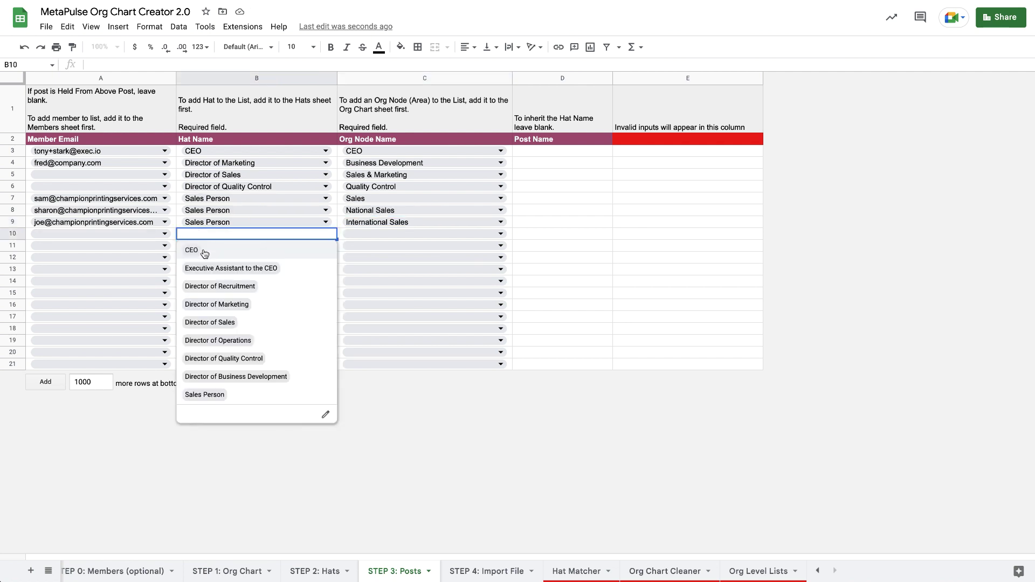
pyautogui.click(205, 286)
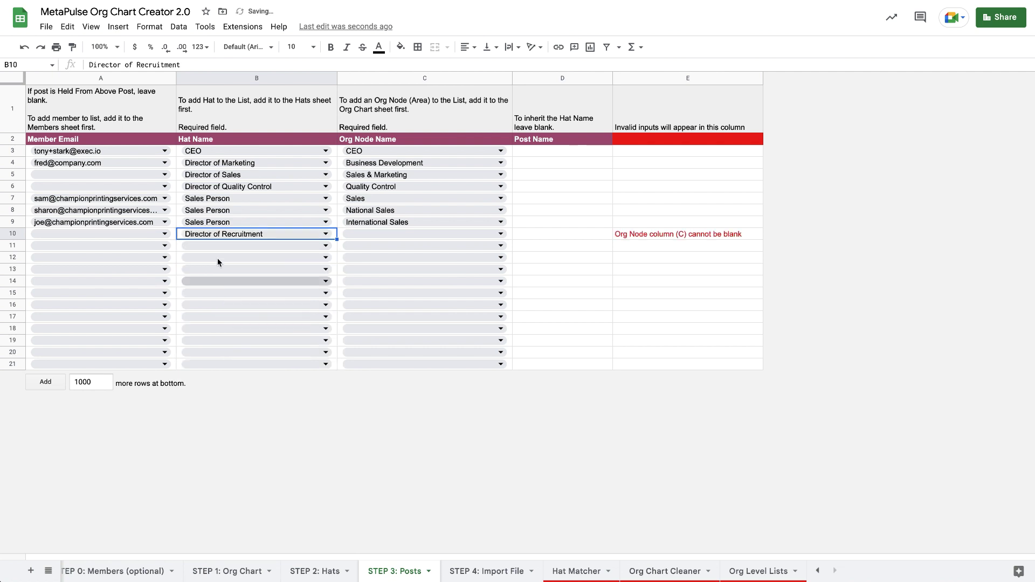
pyautogui.click(370, 232)
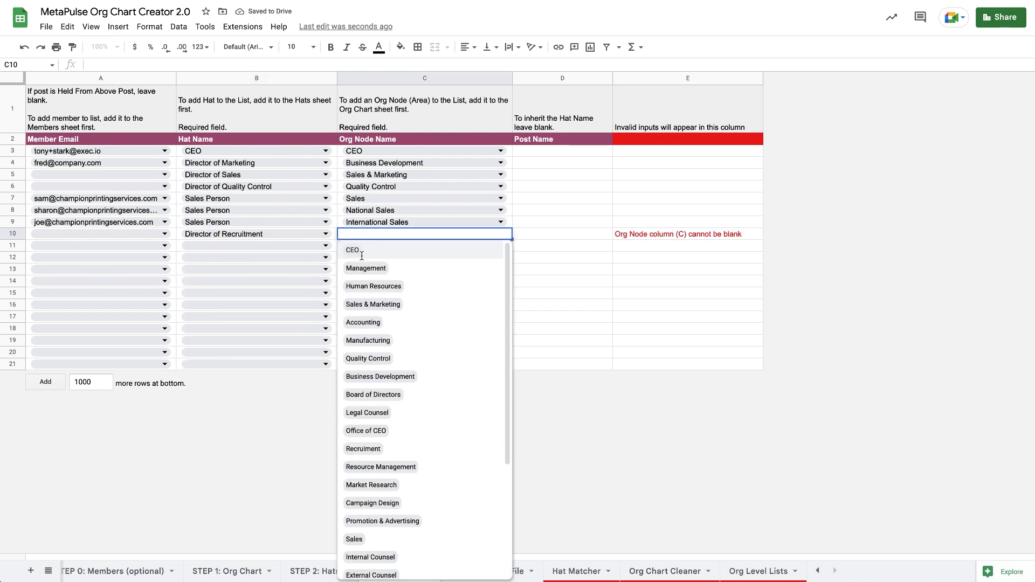
pyautogui.click(374, 286)
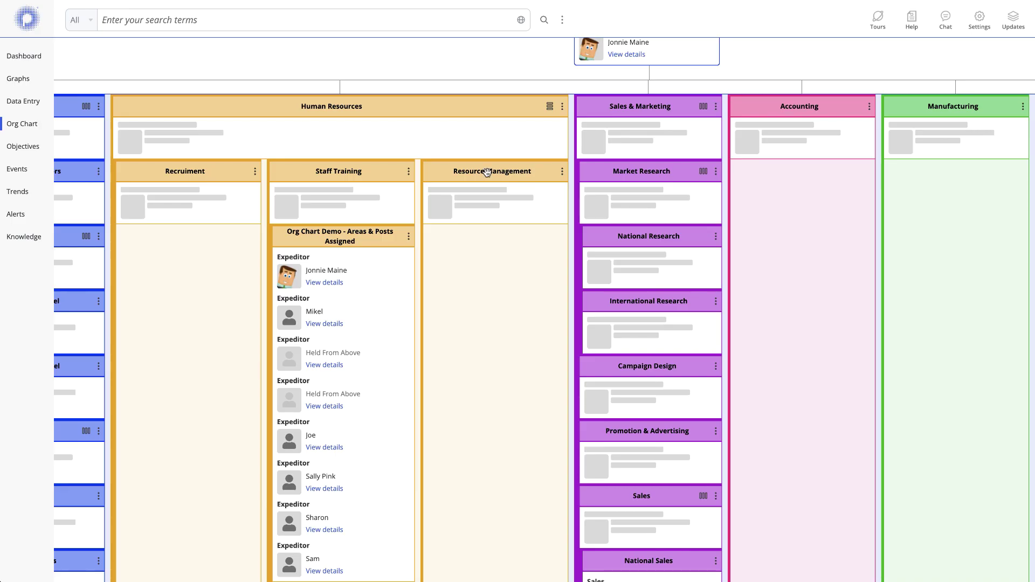
pyautogui.scroll(3, 342, 201)
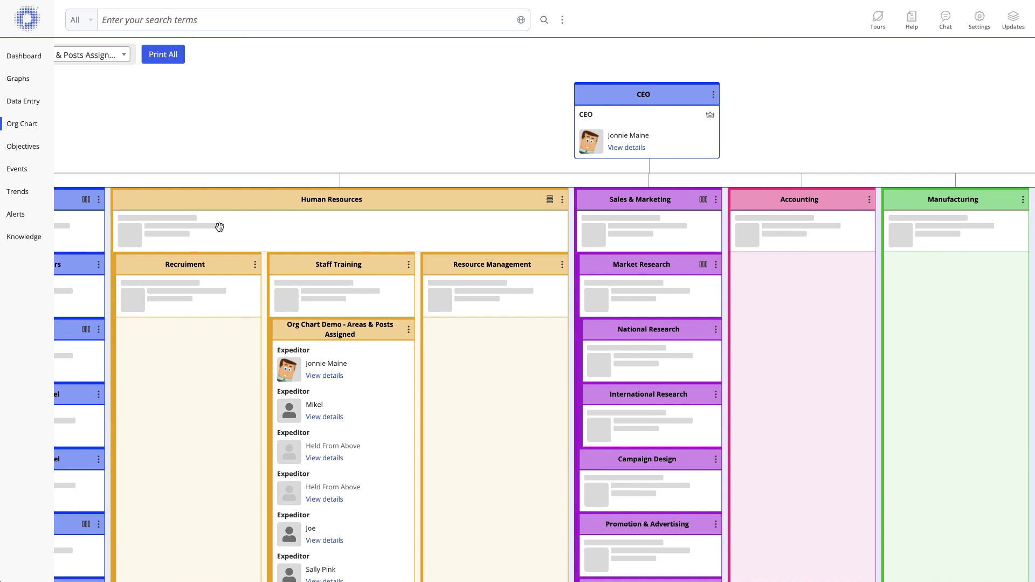
pyautogui.click(617, 138)
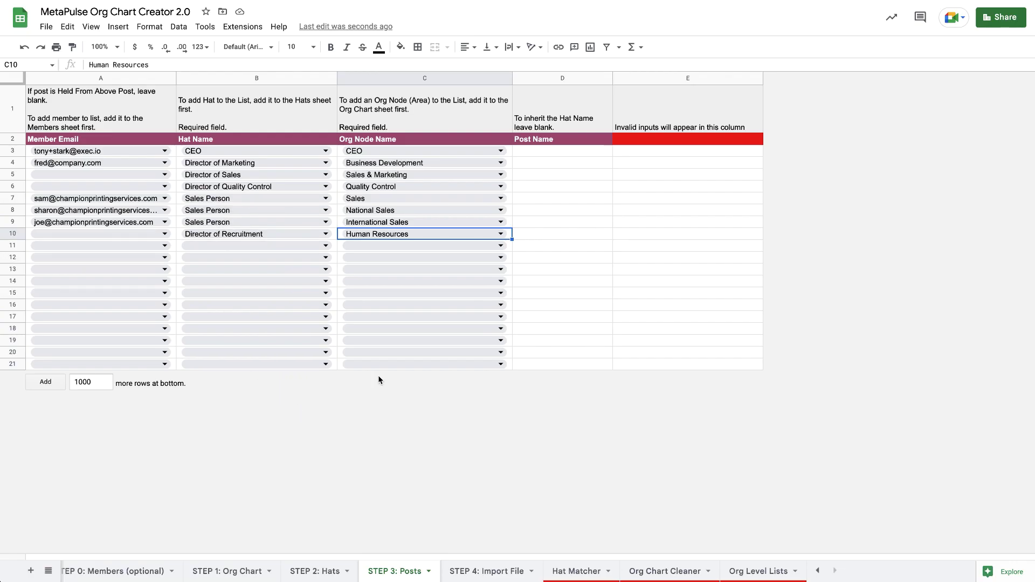
# Open the STEP 4: Import File sheet and look at the file's download options
pyautogui.click(486, 572)
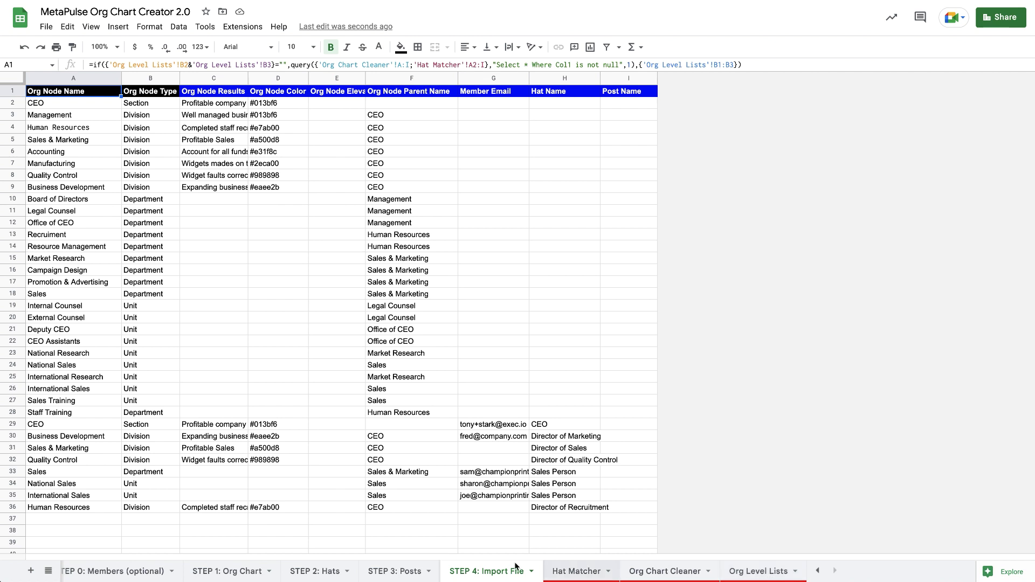
pyautogui.click(47, 27)
pyautogui.moveTo(76, 168)
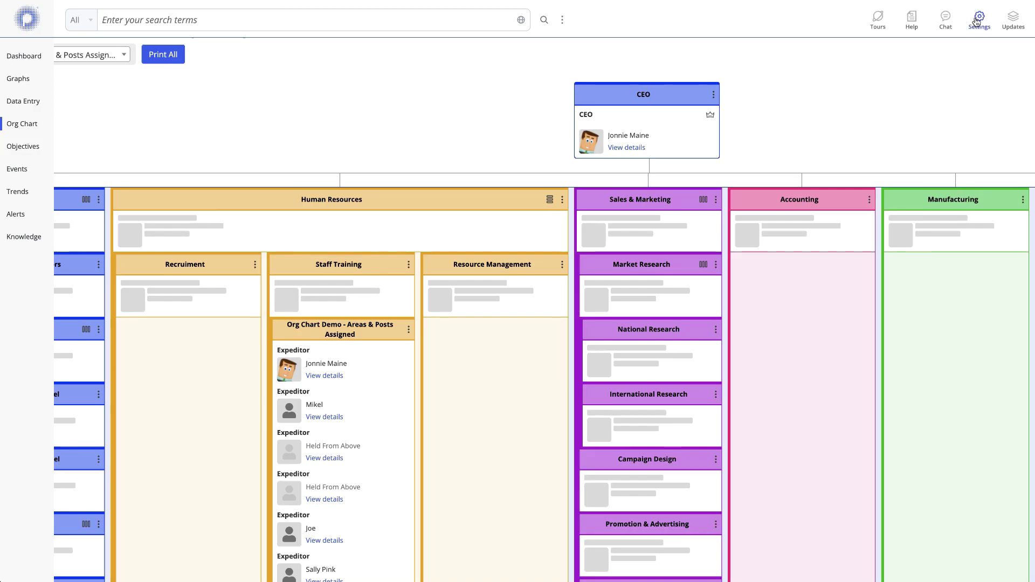
# In MetaPulse, view the Import Org Chart page for the Org Import 2.0 Test organisation and return to the org chart
pyautogui.click(979, 21)
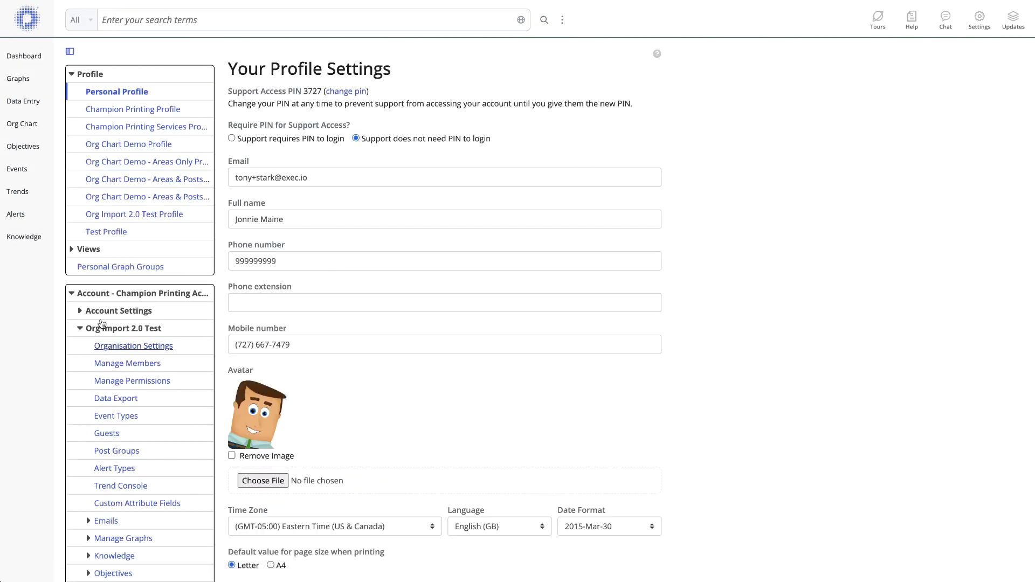
pyautogui.scroll(-1, 108, 389)
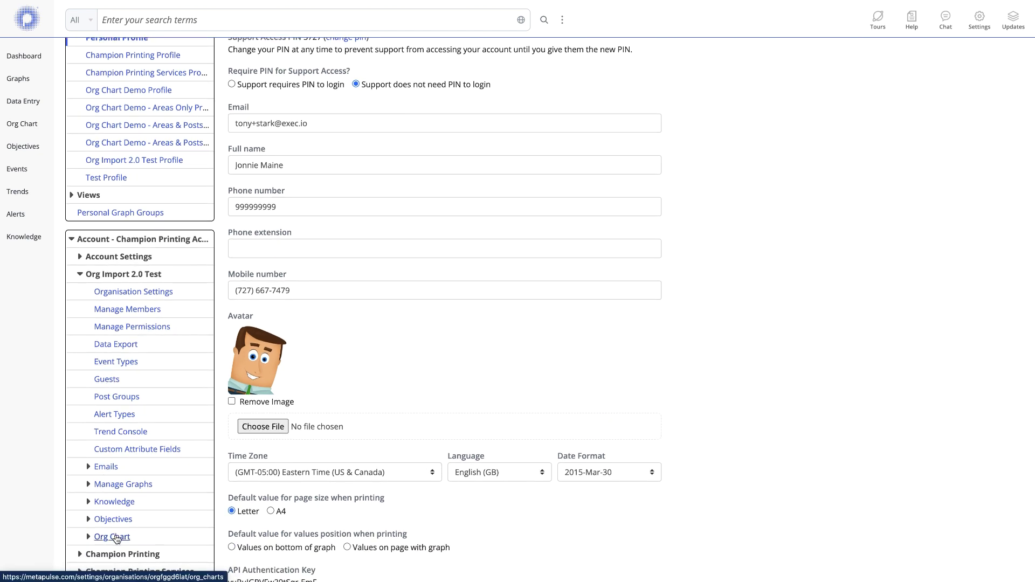
pyautogui.click(112, 537)
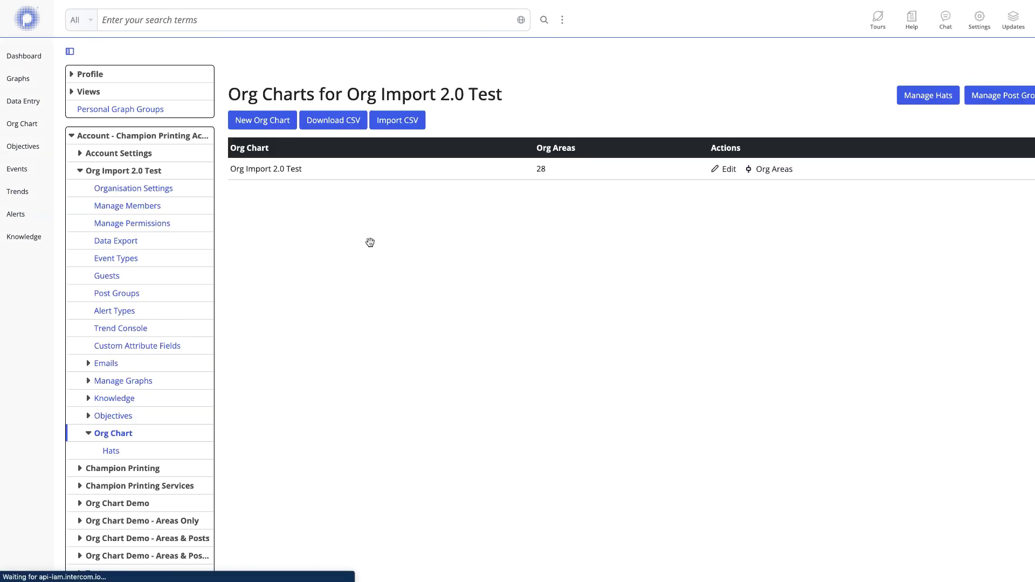
pyautogui.click(398, 121)
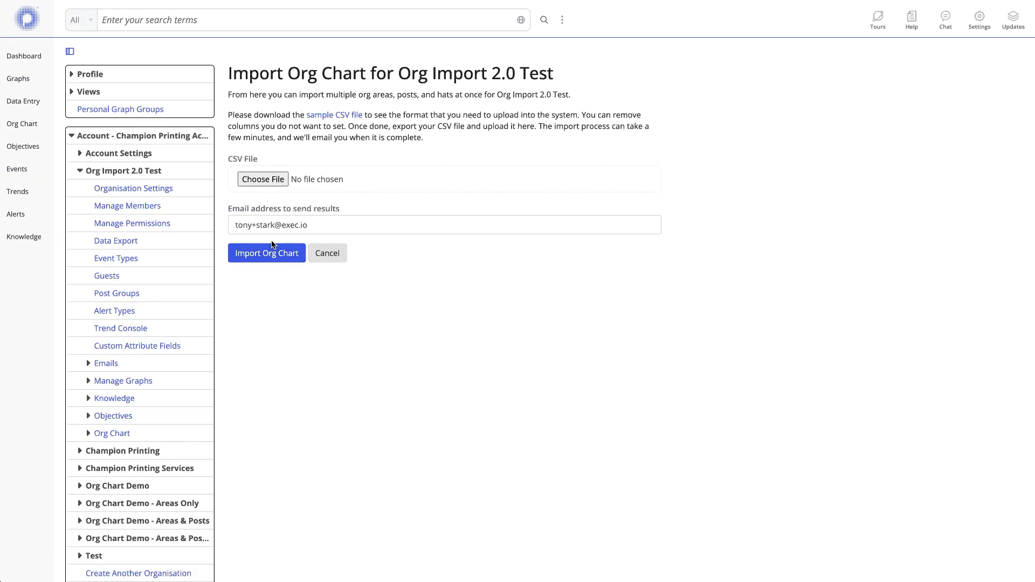
pyautogui.click(22, 125)
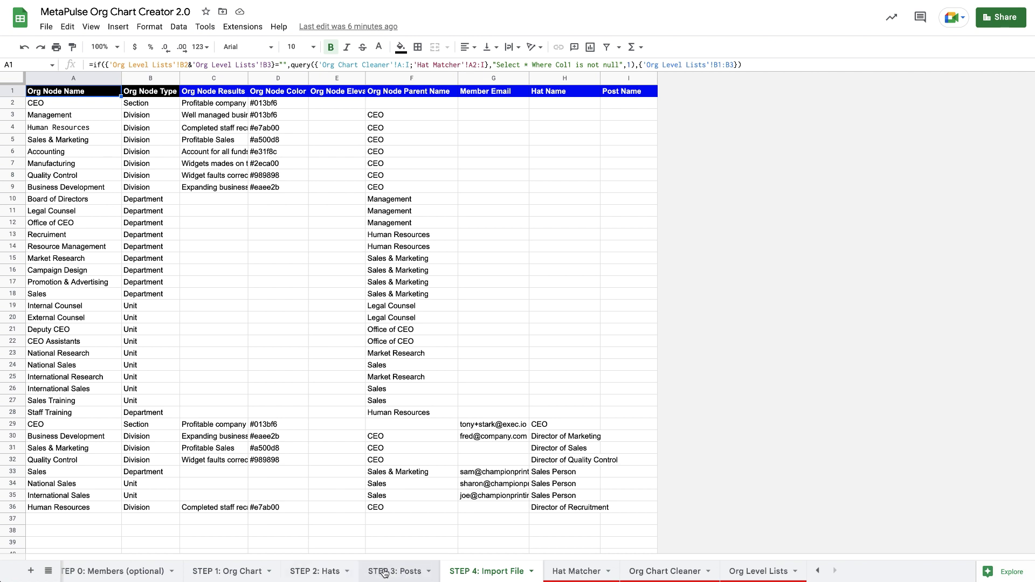
# In the STEP 1: Org Chart sheet, set the CEO node's parent to CEO and check the result in STEP 4: Import File
pyautogui.click(243, 573)
pyautogui.click(523, 187)
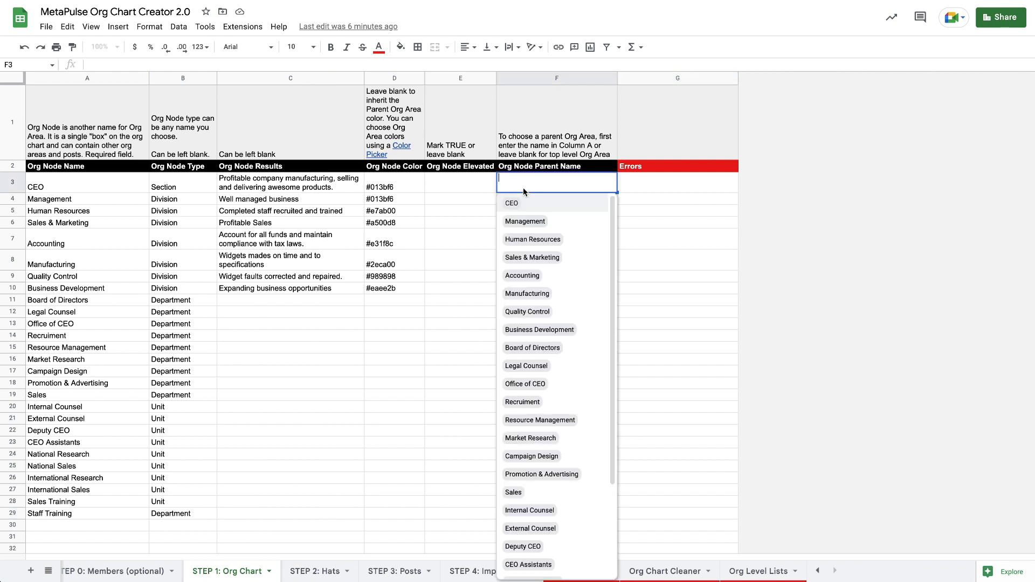
pyautogui.click(516, 206)
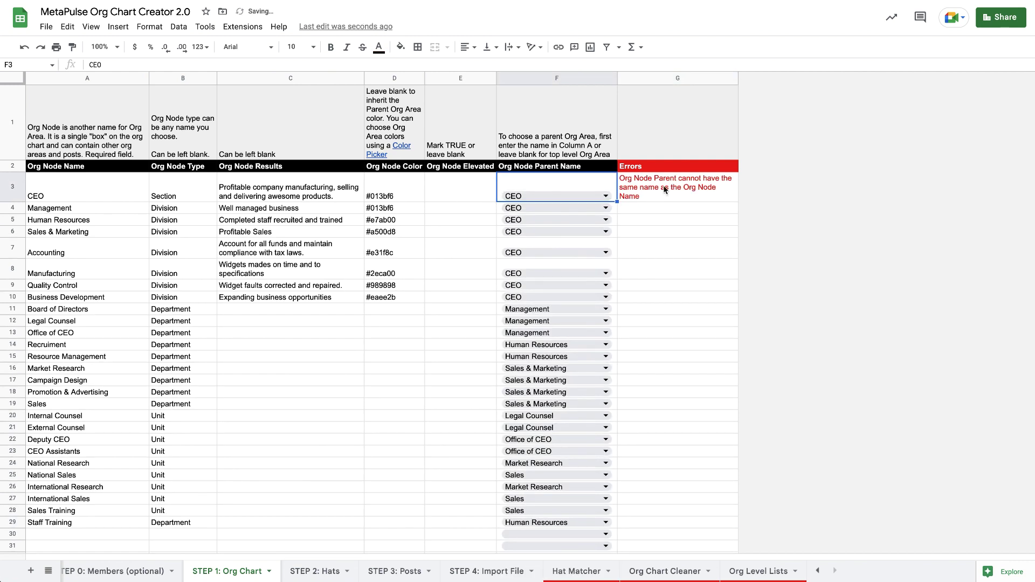
pyautogui.click(493, 571)
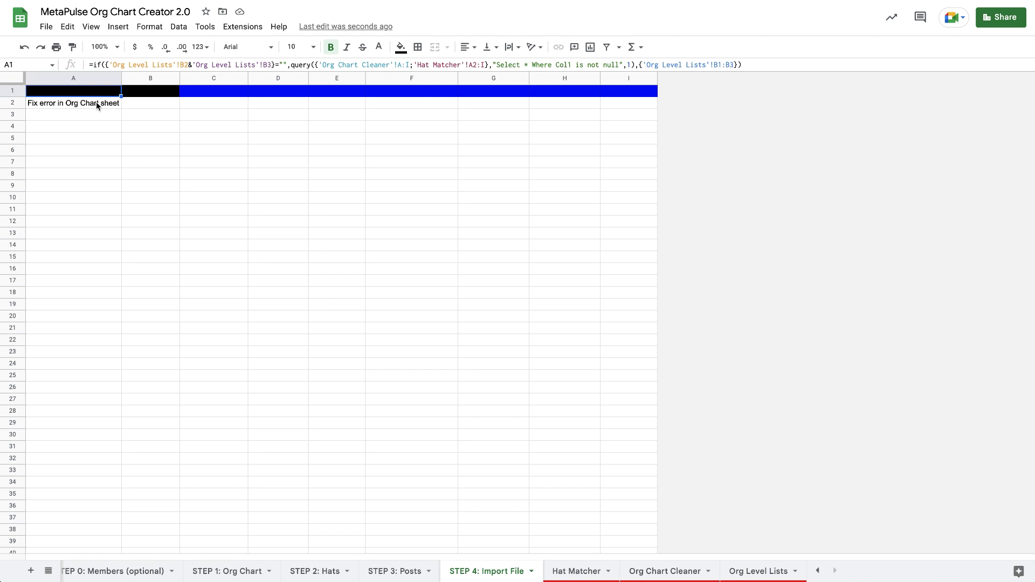
# In the STEP 3: Posts sheet, set row 11's org node to Management without a hat and check STEP 4: Import File
pyautogui.click(412, 577)
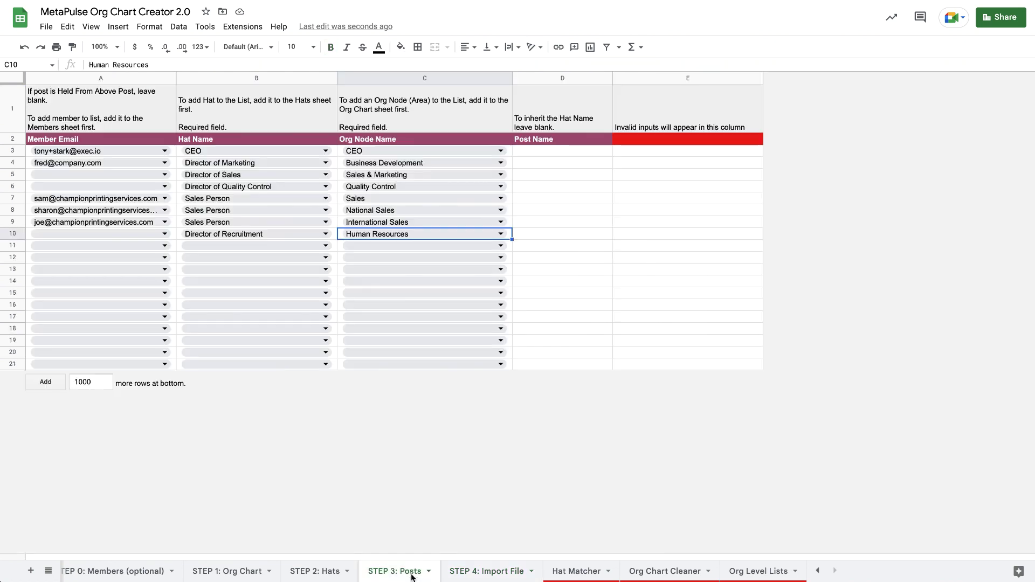
pyautogui.click(396, 246)
pyautogui.click(463, 280)
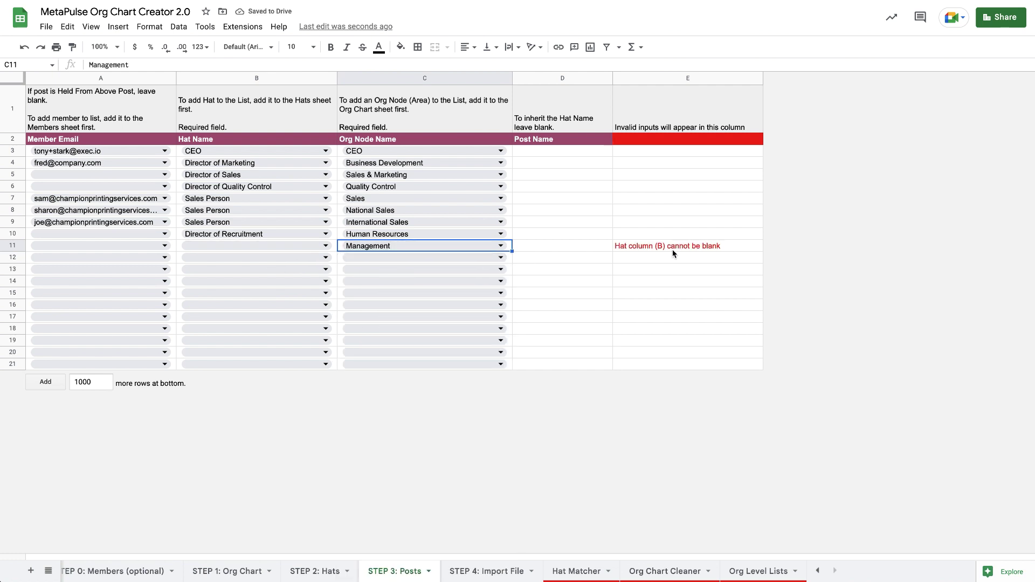
pyautogui.click(462, 570)
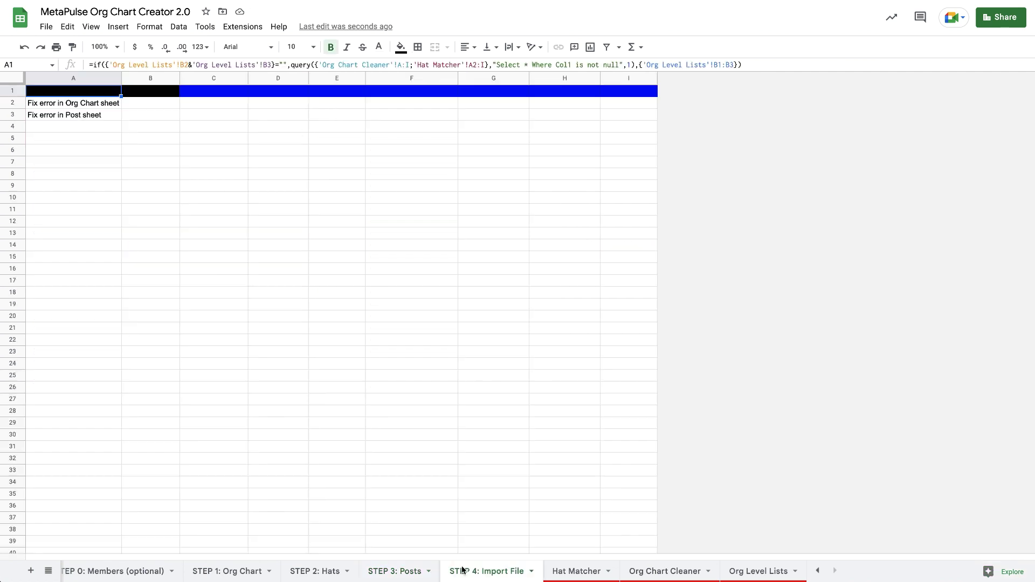
pyautogui.click(64, 118)
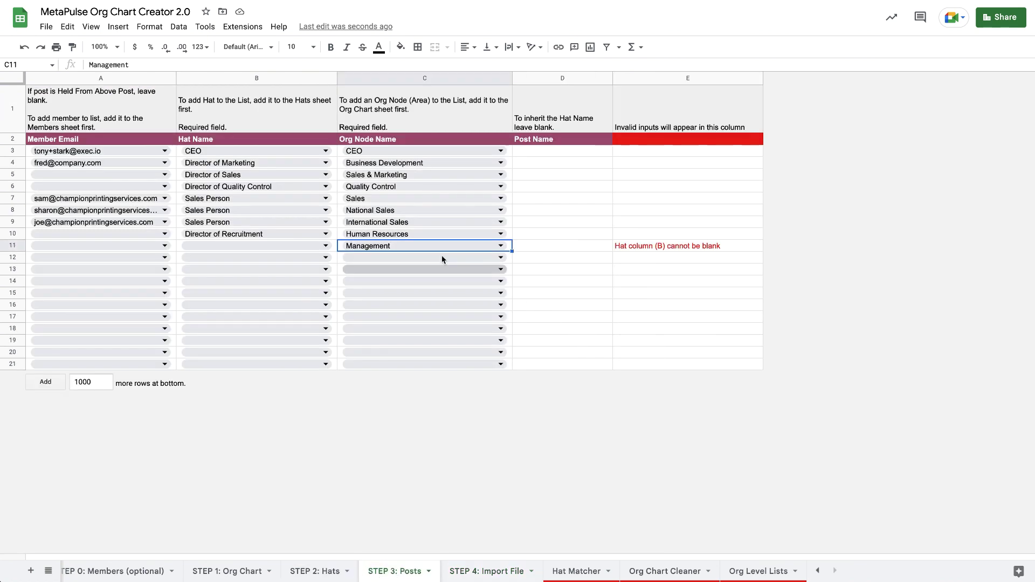
# Set row 11's Hat Name to Director of Marketing in the Posts sheet, and clear both the hat and the org node from that row
pyautogui.click(328, 247)
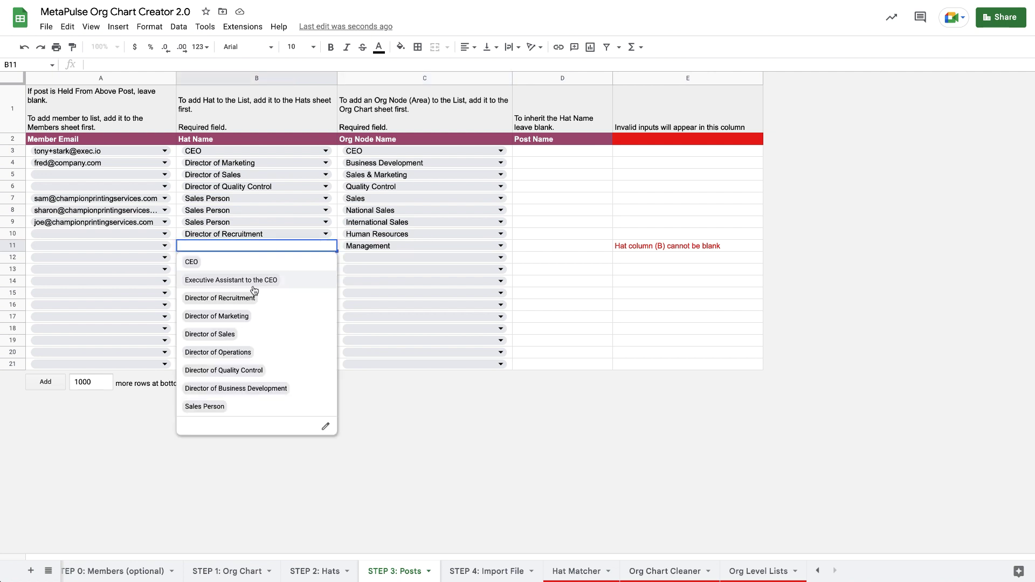
pyautogui.click(238, 315)
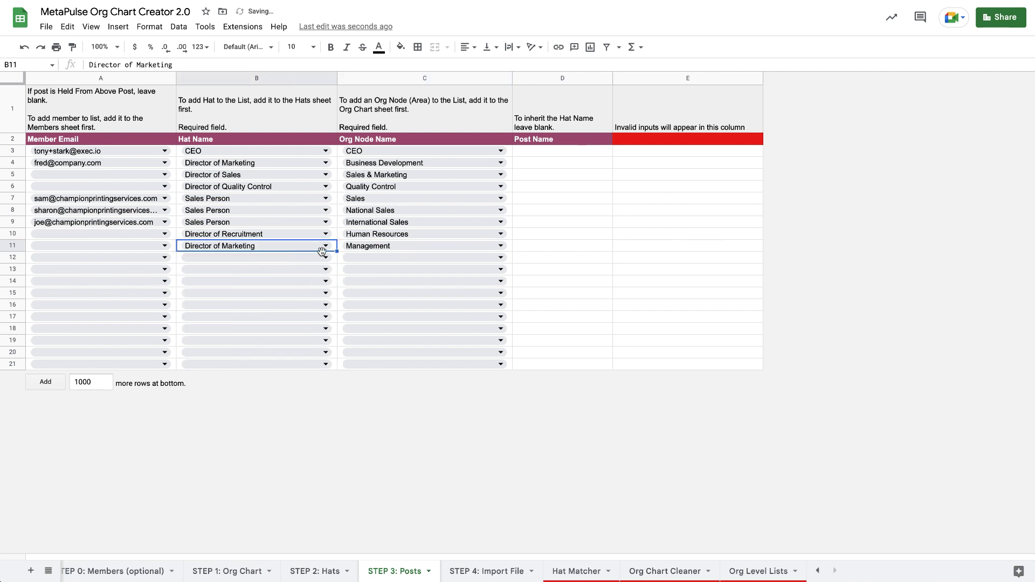
pyautogui.press('Delete')
pyautogui.click(424, 245)
pyautogui.press('Delete')
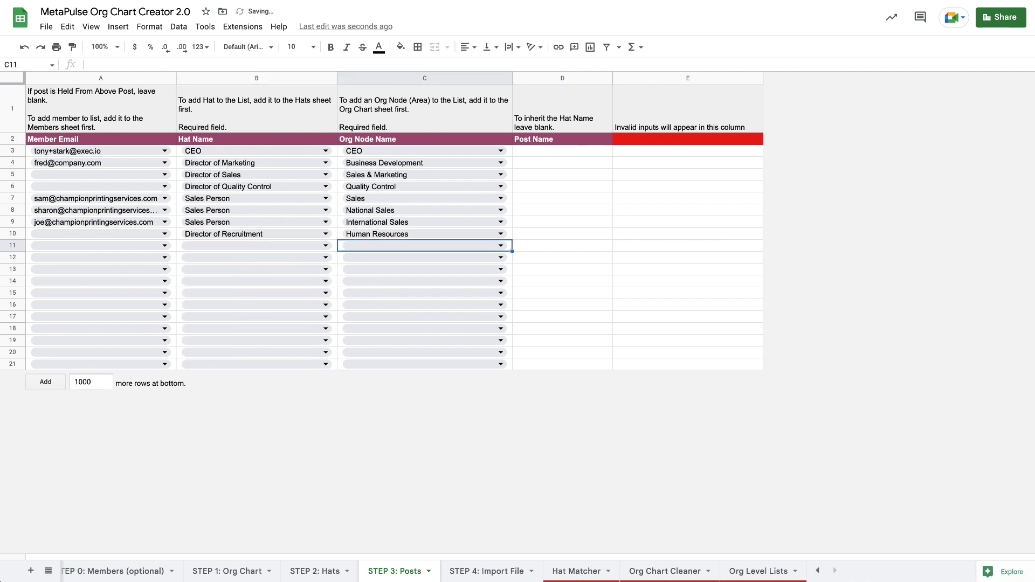
# Clear the CEO row's Org Node Parent Name in the STEP 1: Org Chart sheet and reopen STEP 4: Import File
pyautogui.click(317, 573)
pyautogui.click(232, 571)
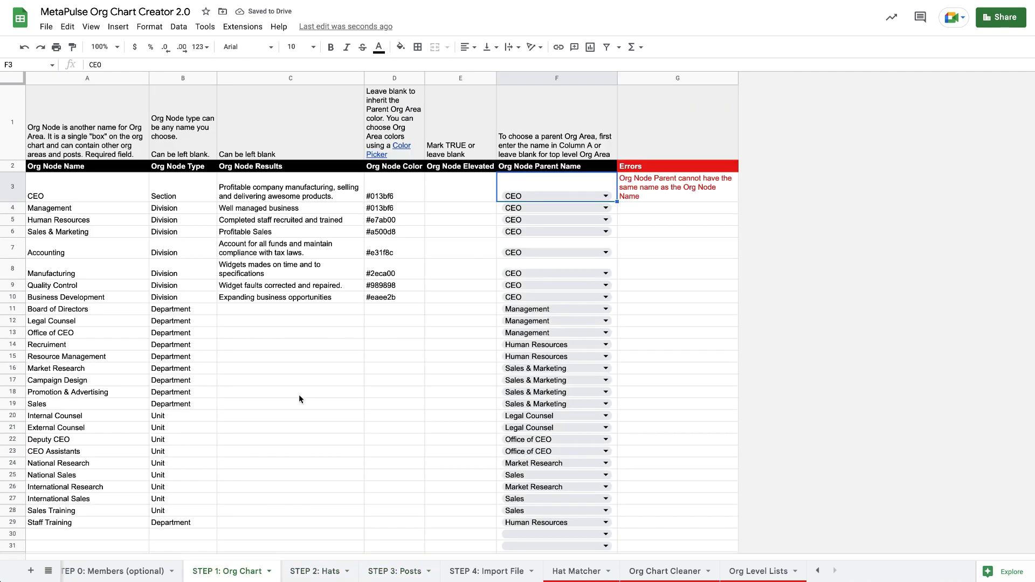
pyautogui.scroll(-2, 458, 490)
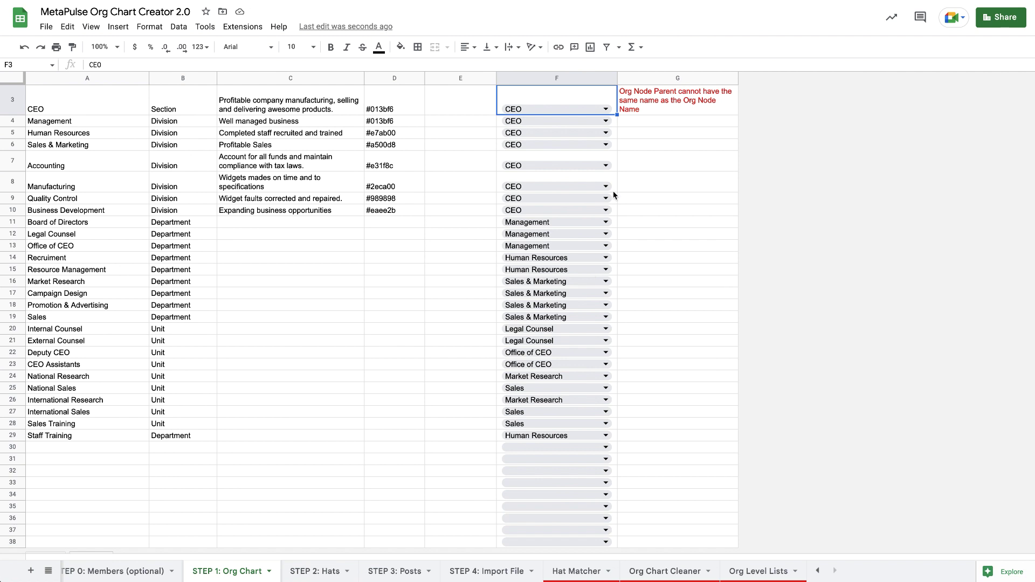
pyautogui.press('Delete')
pyautogui.scroll(2, 566, 120)
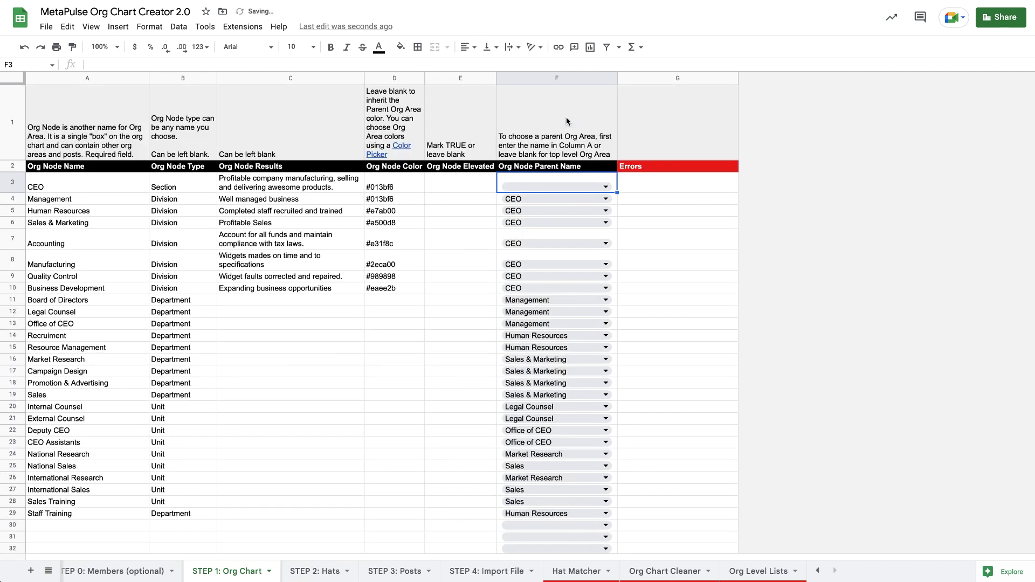
pyautogui.click(485, 572)
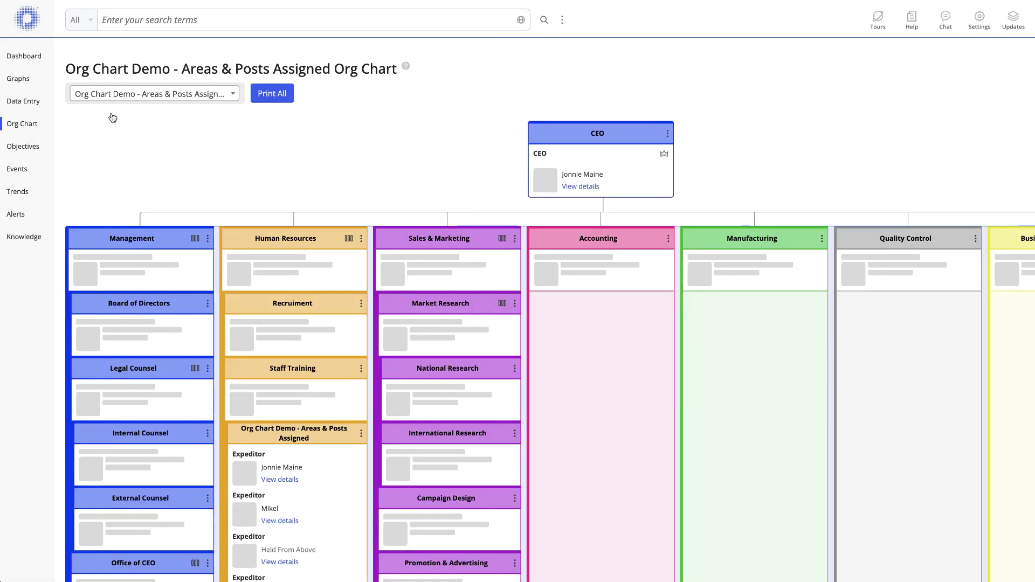
# Switch to the Org Import 2.0 Test org chart and look across its full width to review the imported areas and posts
pyautogui.click(191, 96)
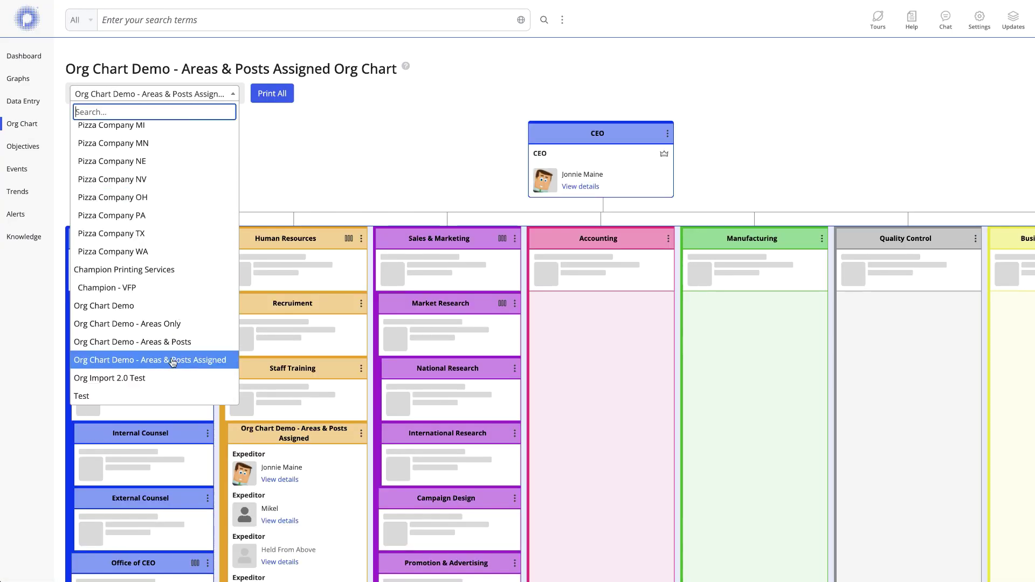
pyautogui.click(159, 379)
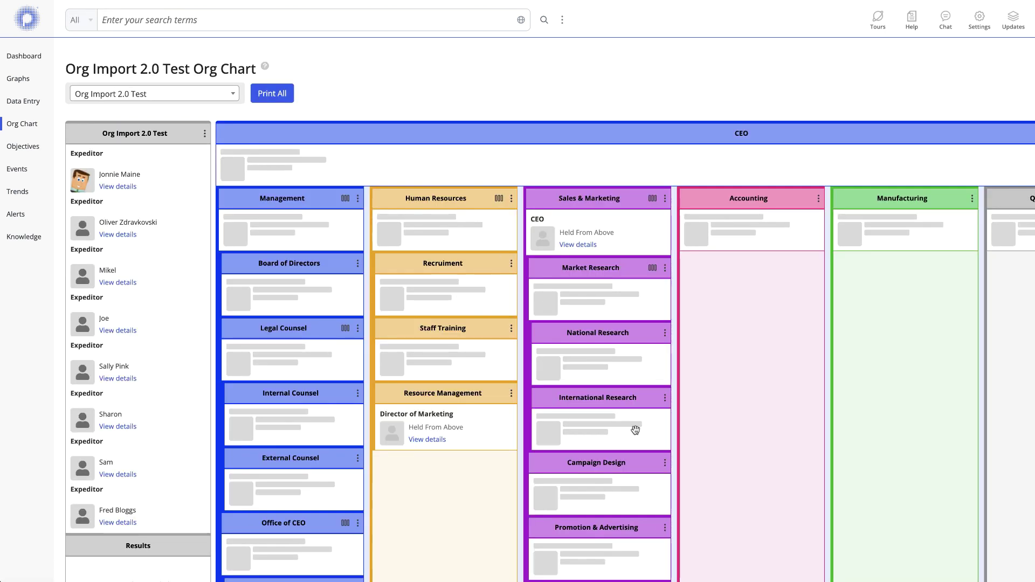
pyautogui.hscroll(5, 646, 295)
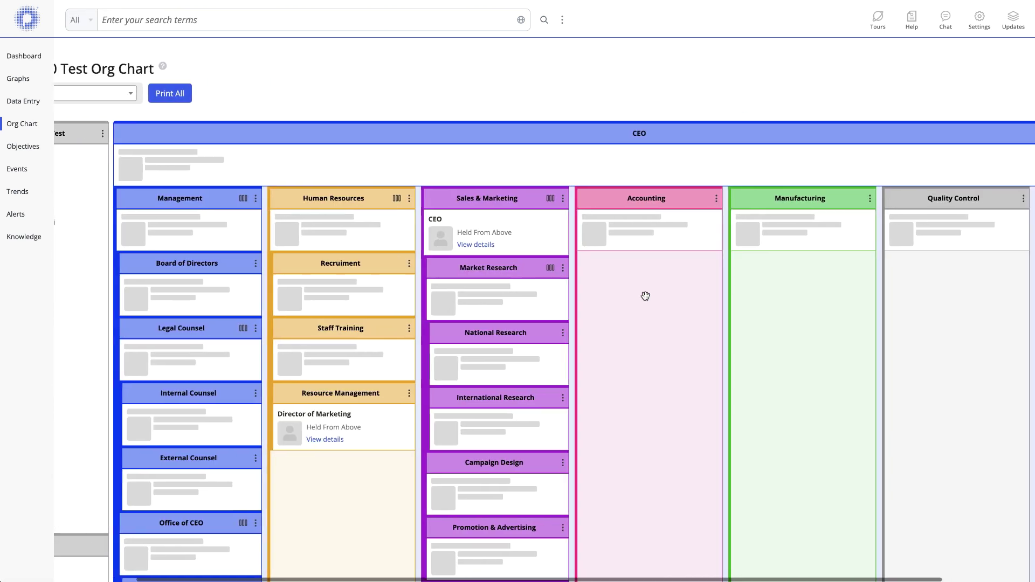
pyautogui.hscroll(-5, 645, 296)
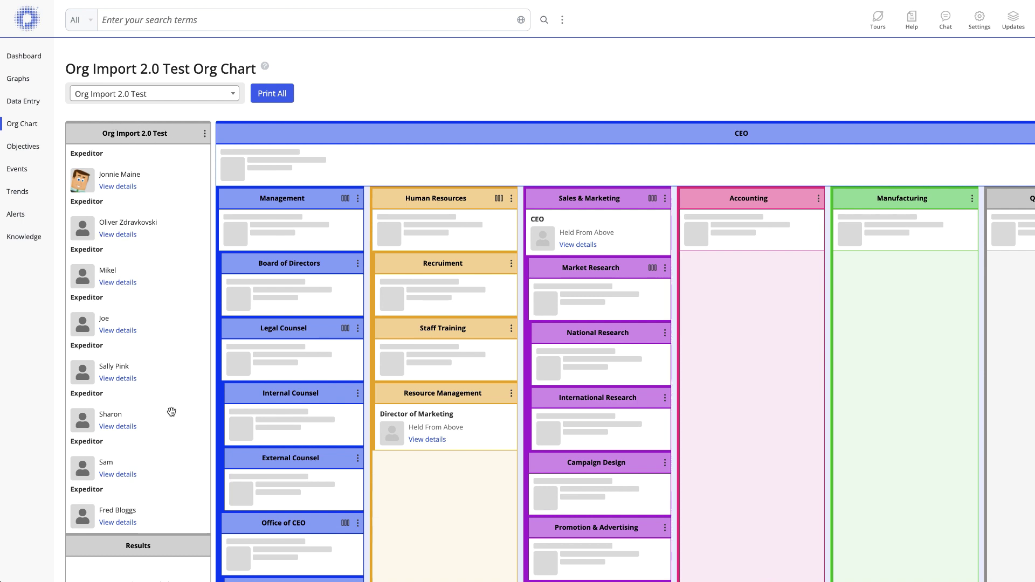
pyautogui.hscroll(5, 744, 135)
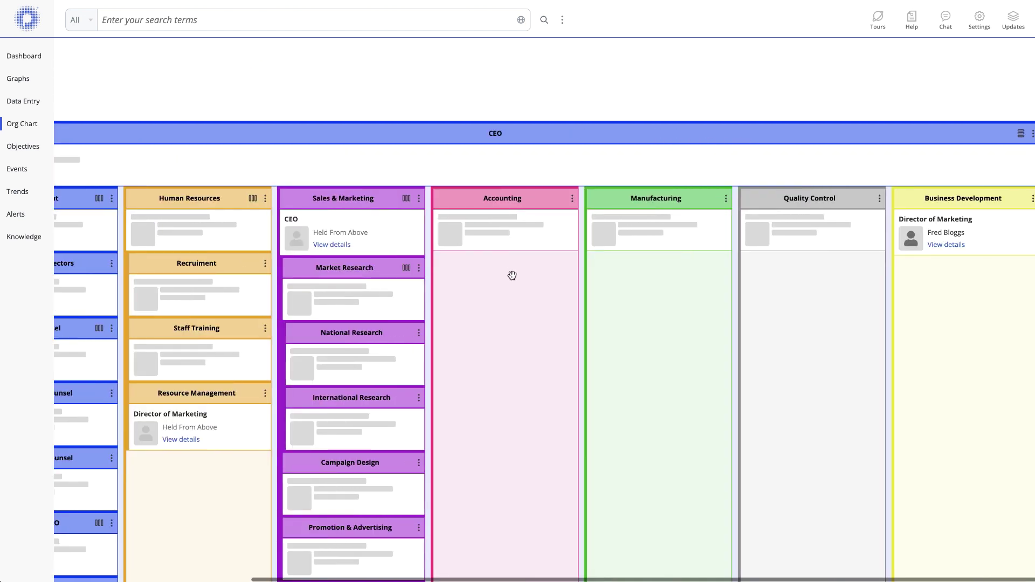
pyautogui.hscroll(-5, 370, 318)
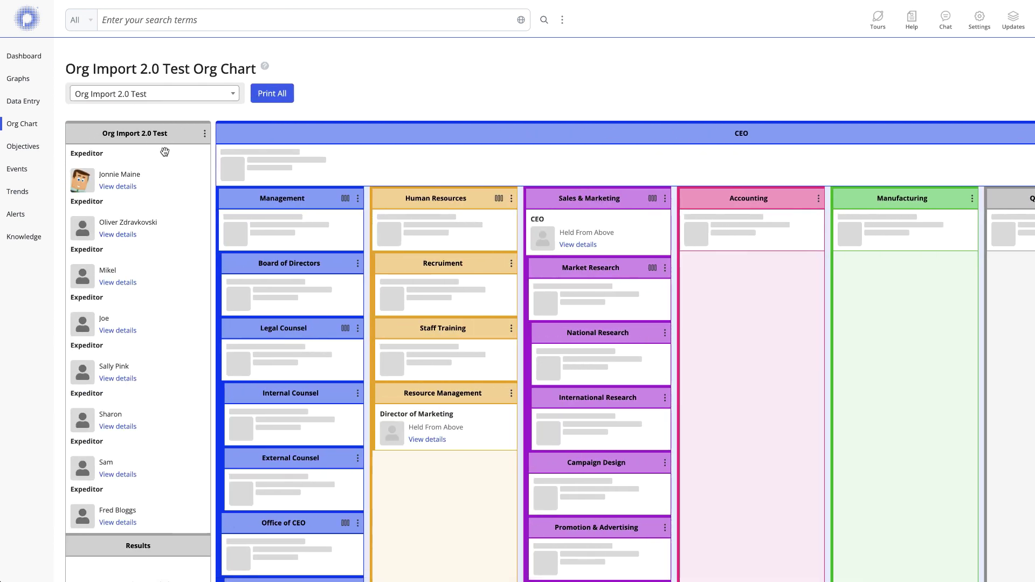
# Move the first Expeditor post in the Org Import 2.0 Test area to the CEO org area and save the post
pyautogui.click(205, 133)
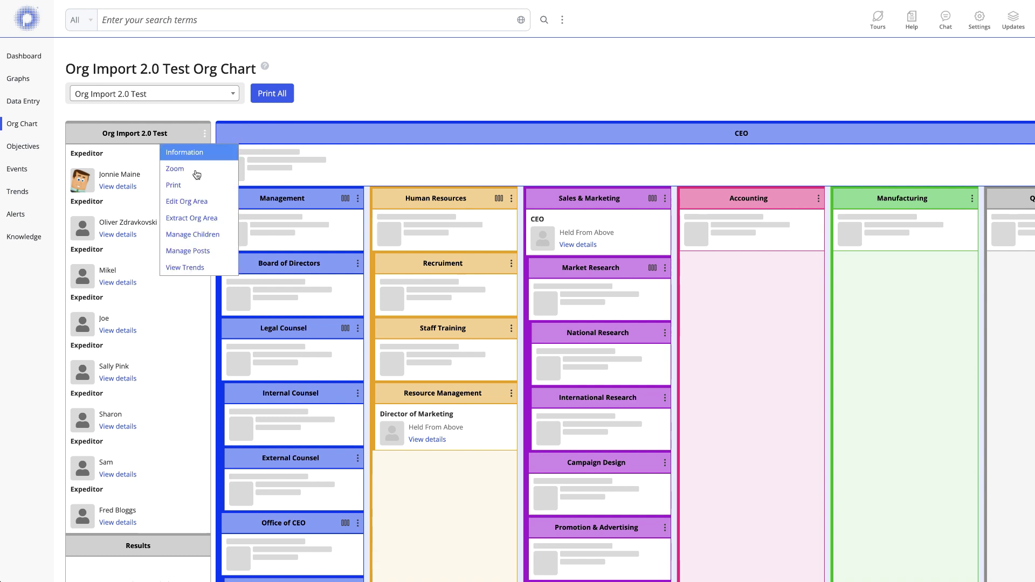
pyautogui.click(191, 202)
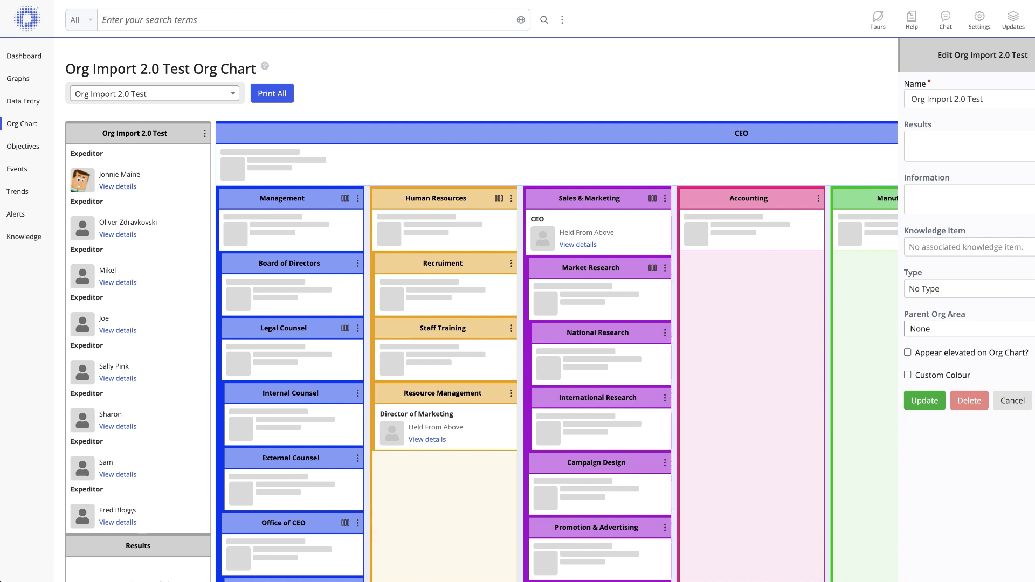
pyautogui.click(118, 187)
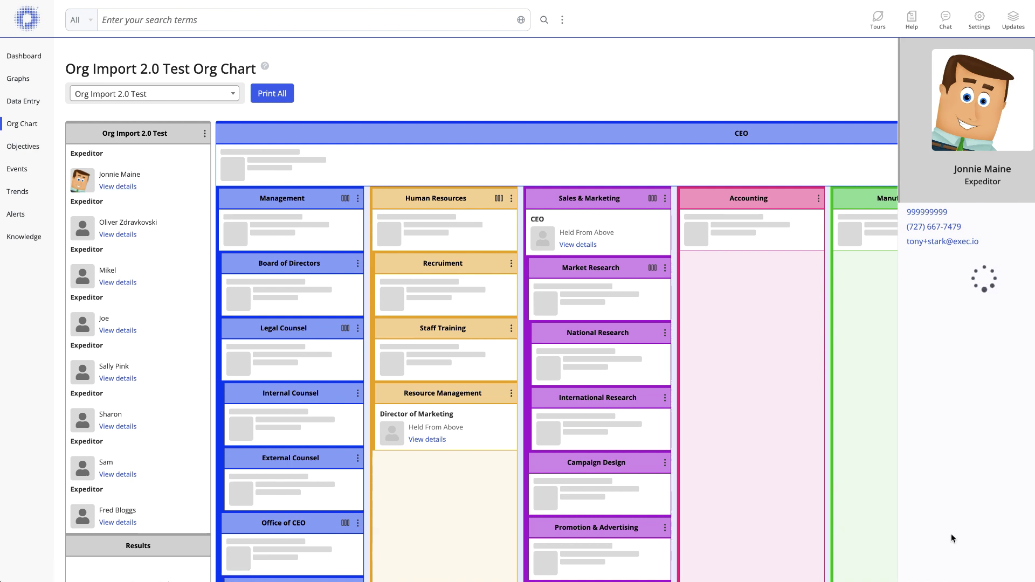
pyautogui.click(984, 477)
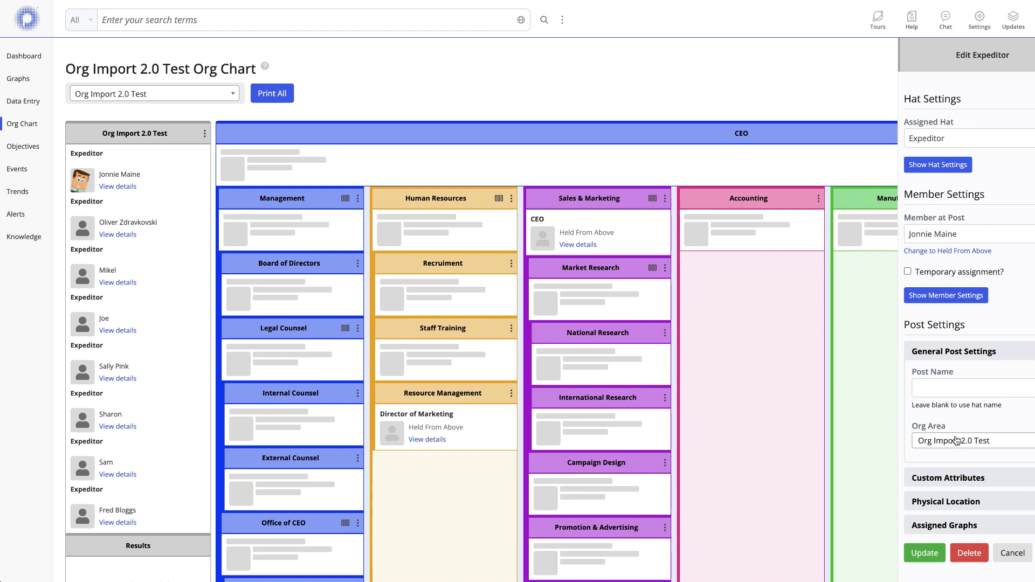
pyautogui.click(956, 440)
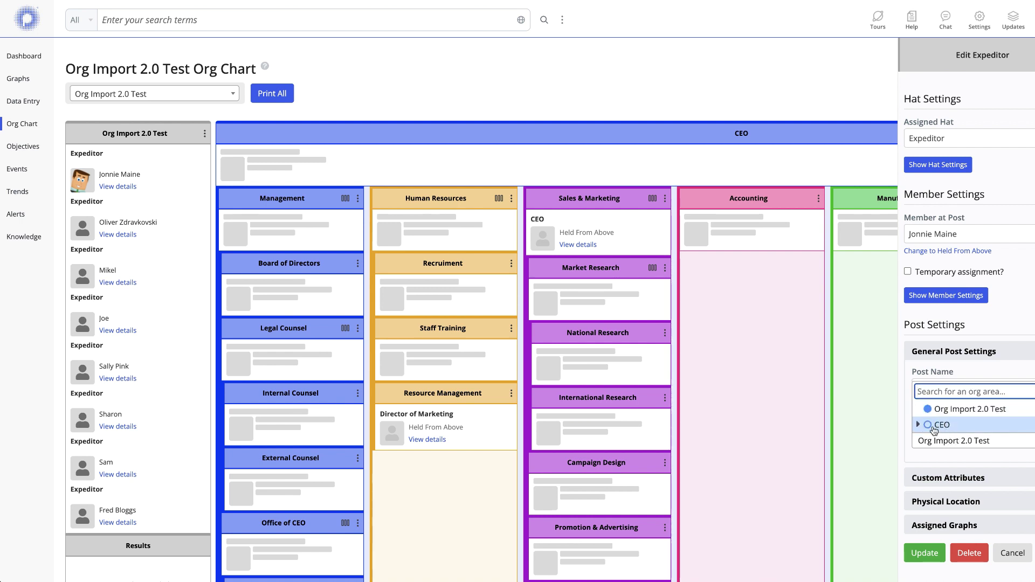
pyautogui.click(935, 428)
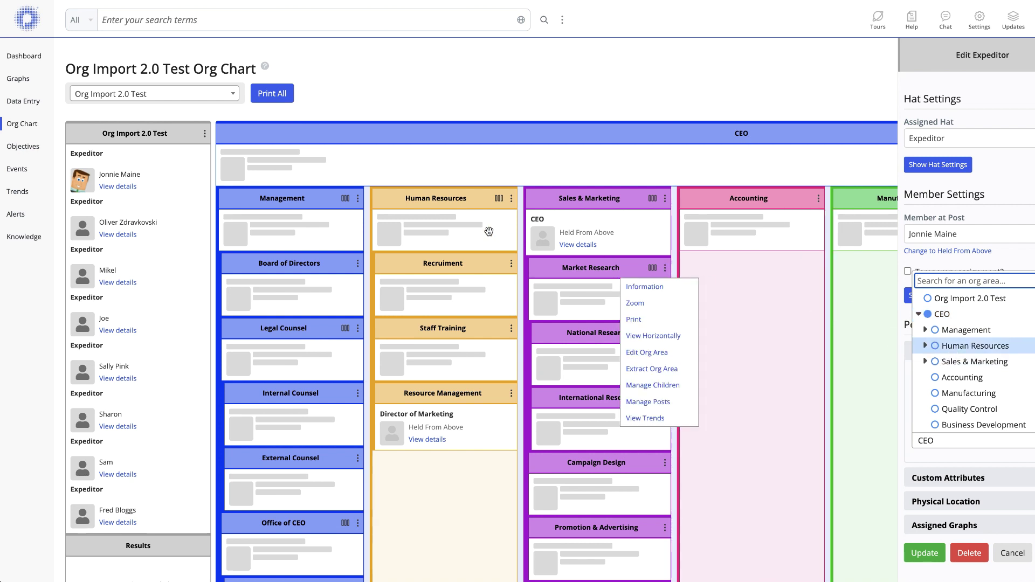
pyautogui.click(926, 552)
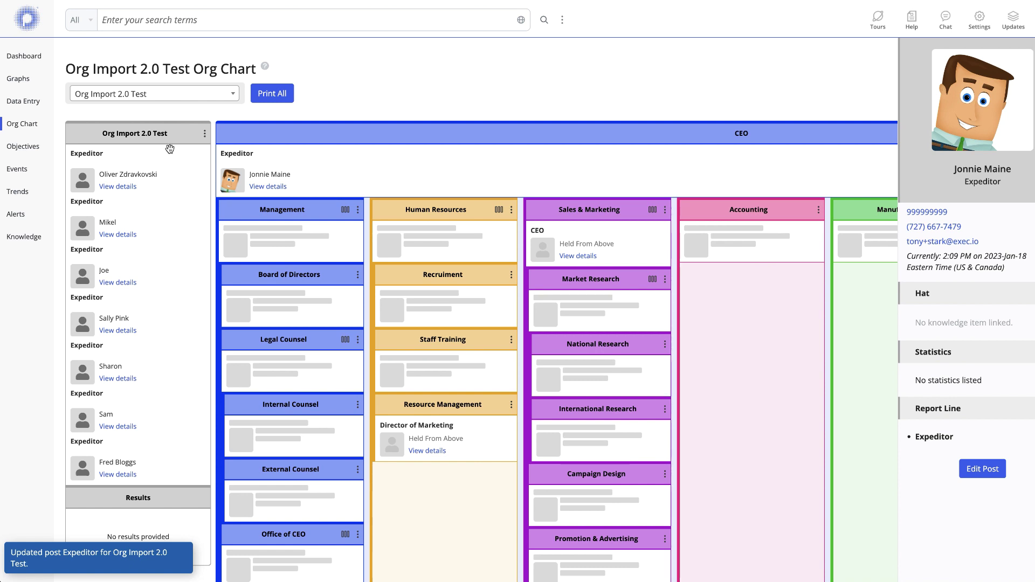
# Change the first remaining Expeditor post in the Org Import 2.0 Test area to Held From Above and save it
pyautogui.click(117, 187)
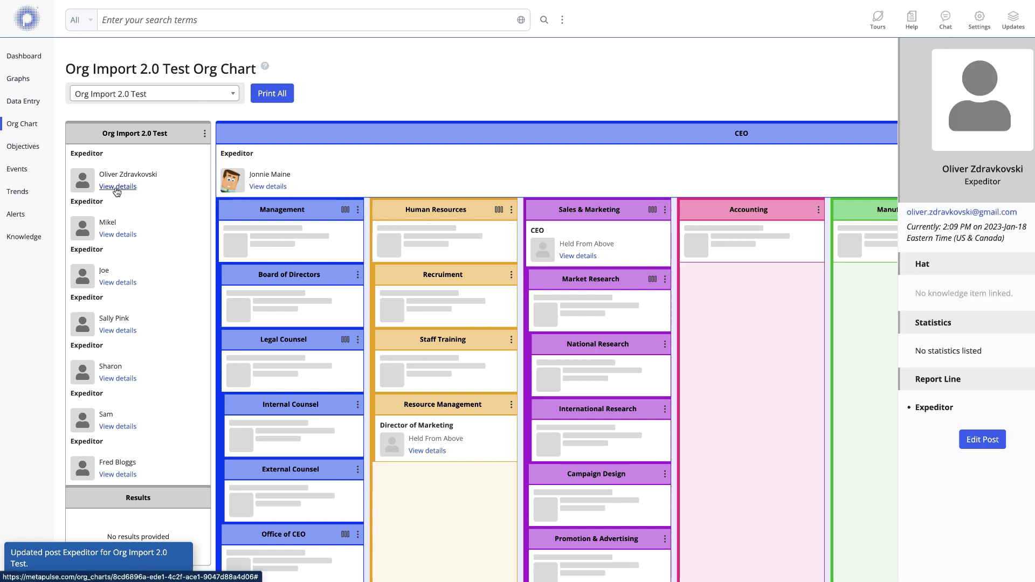
pyautogui.click(971, 439)
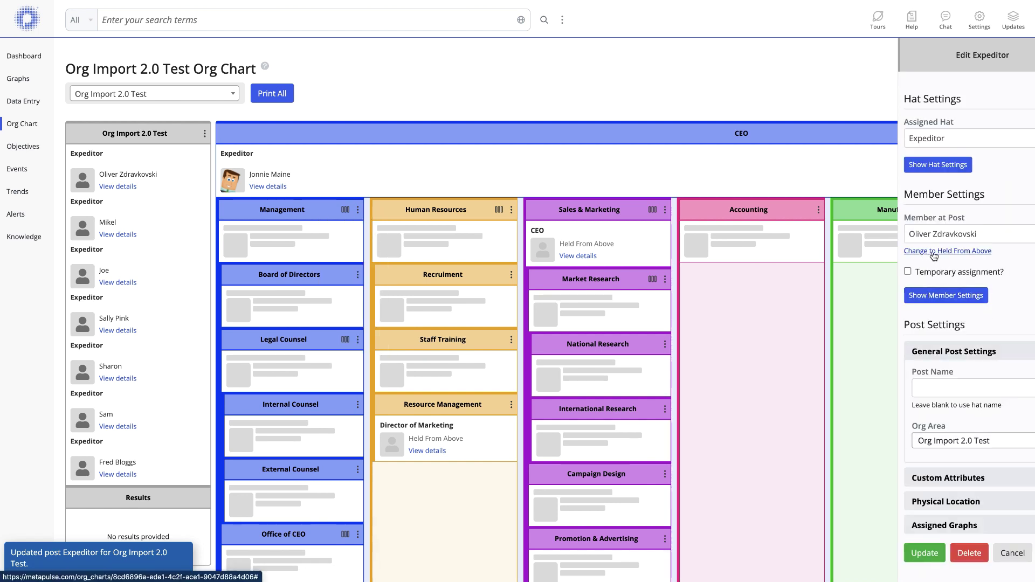
pyautogui.click(932, 253)
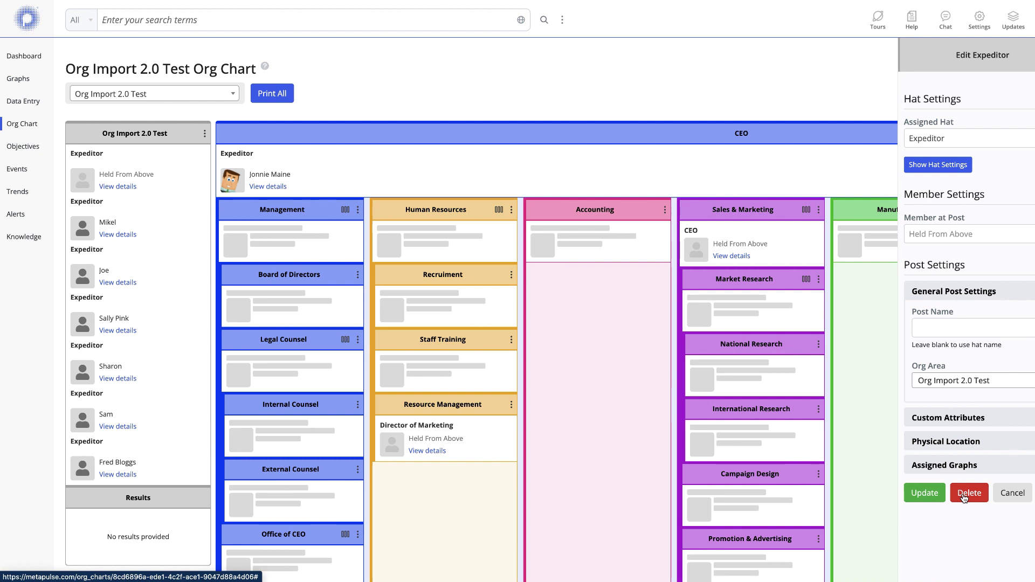
pyautogui.click(924, 493)
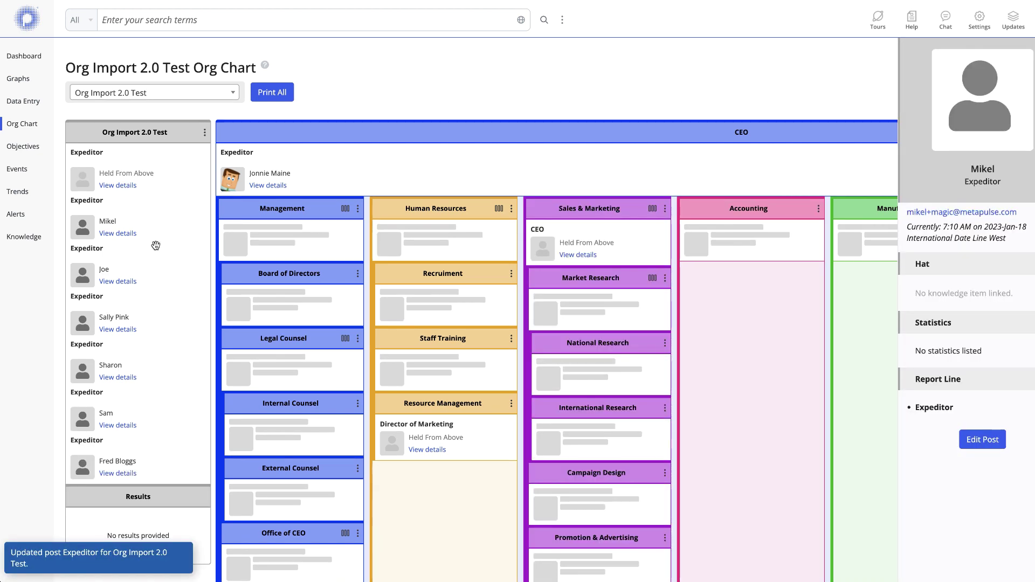
# Set the Org Import 2.0 Test area's parent org area to Resource Management, save it, and check its placement in the chart
pyautogui.click(206, 134)
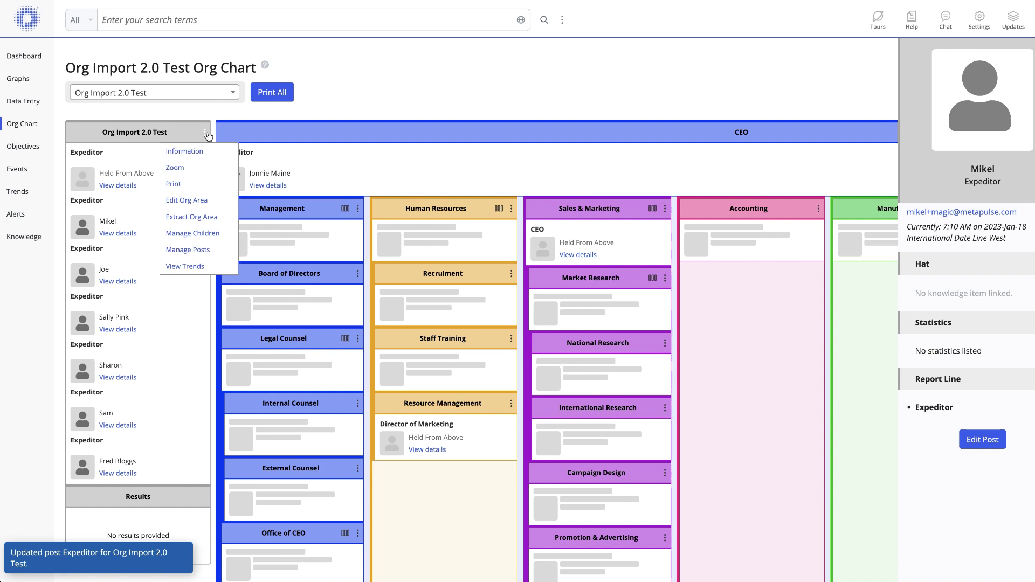
pyautogui.click(186, 201)
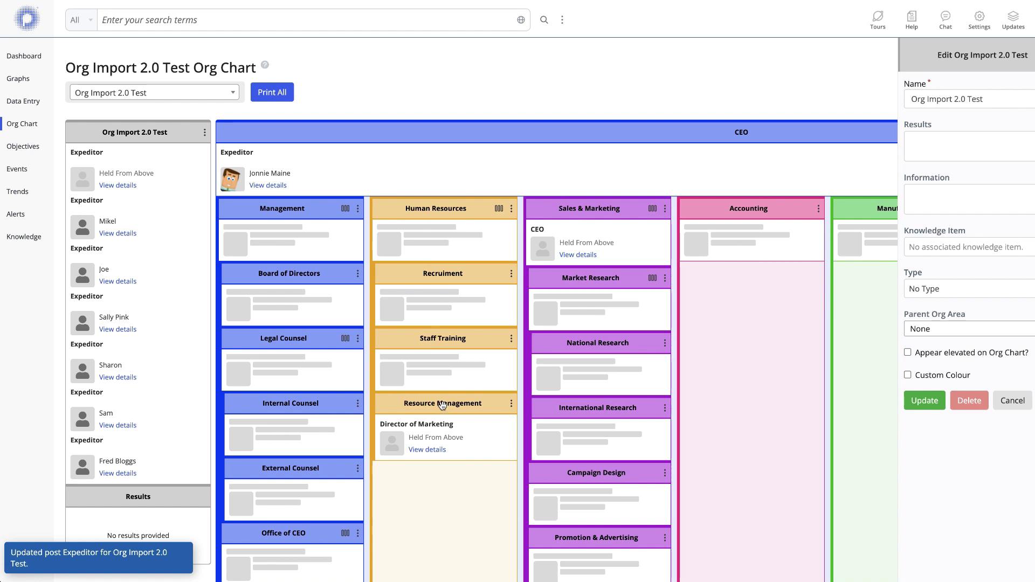
pyautogui.click(938, 327)
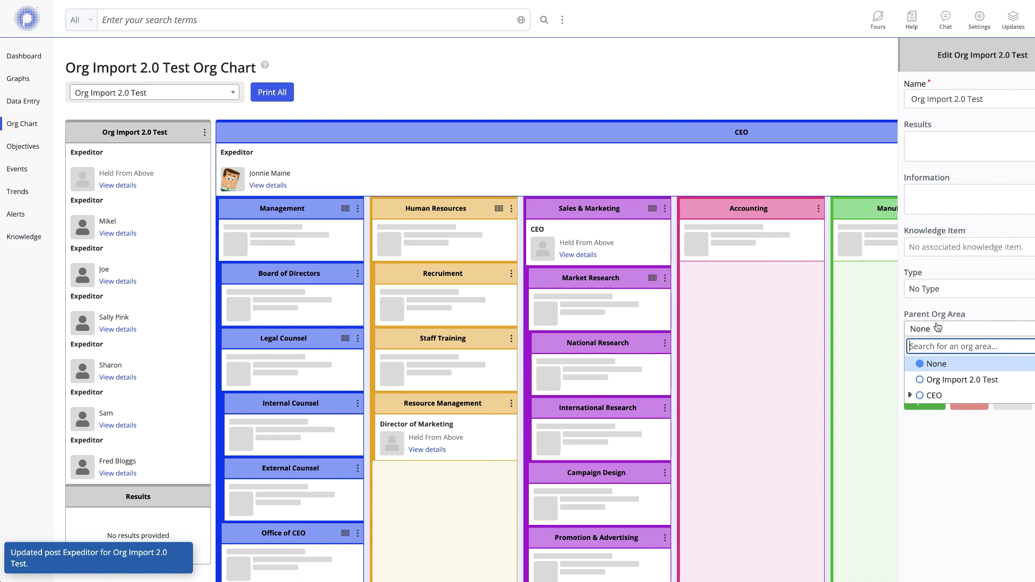
pyautogui.write('reso')
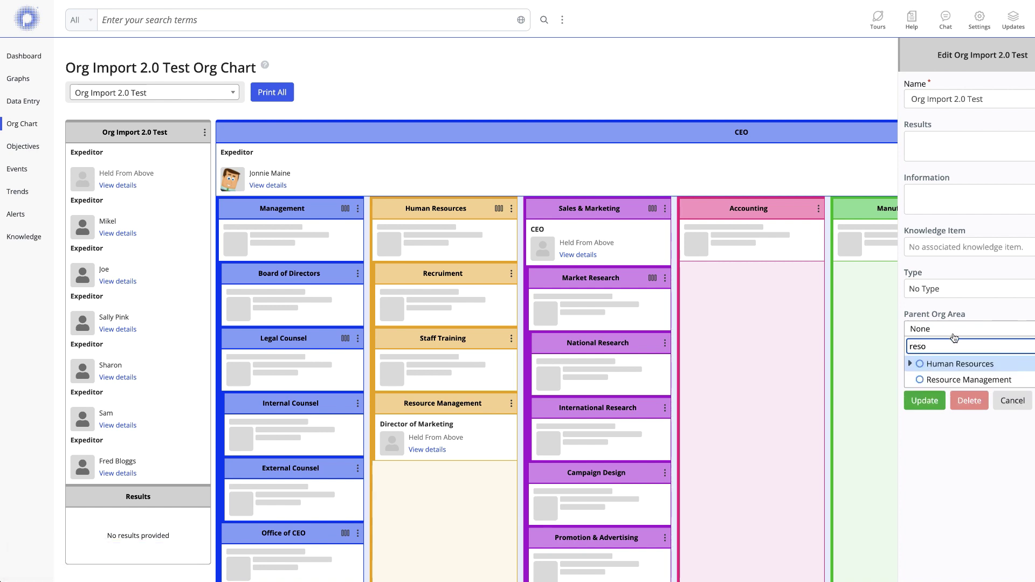
pyautogui.click(961, 380)
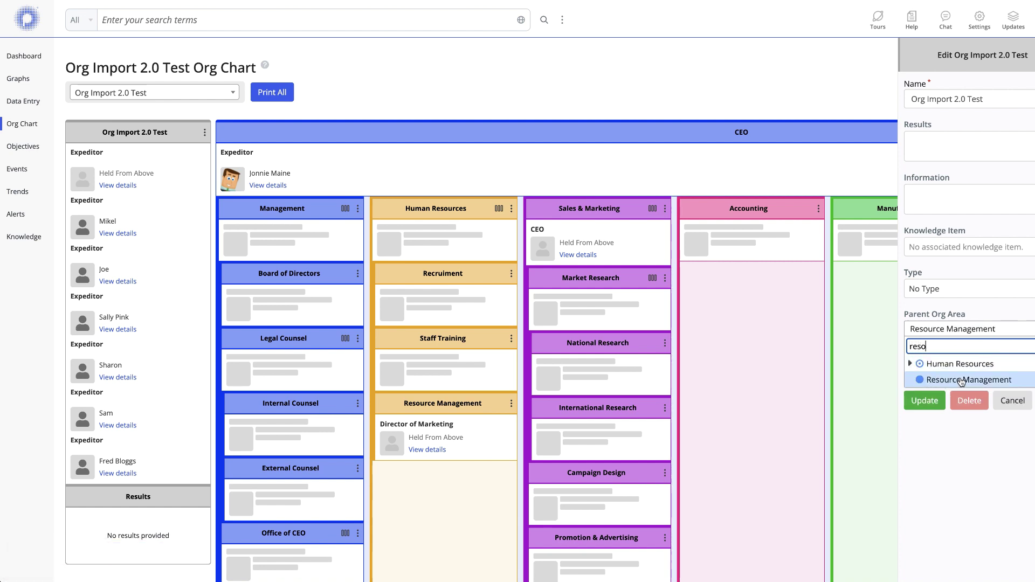
pyautogui.click(927, 405)
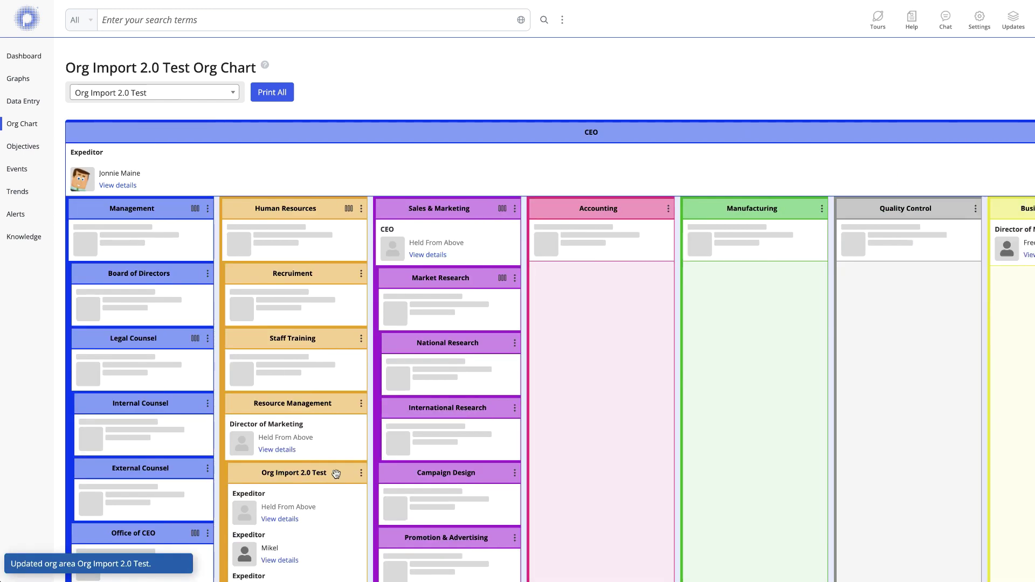
pyautogui.scroll(-5, 336, 493)
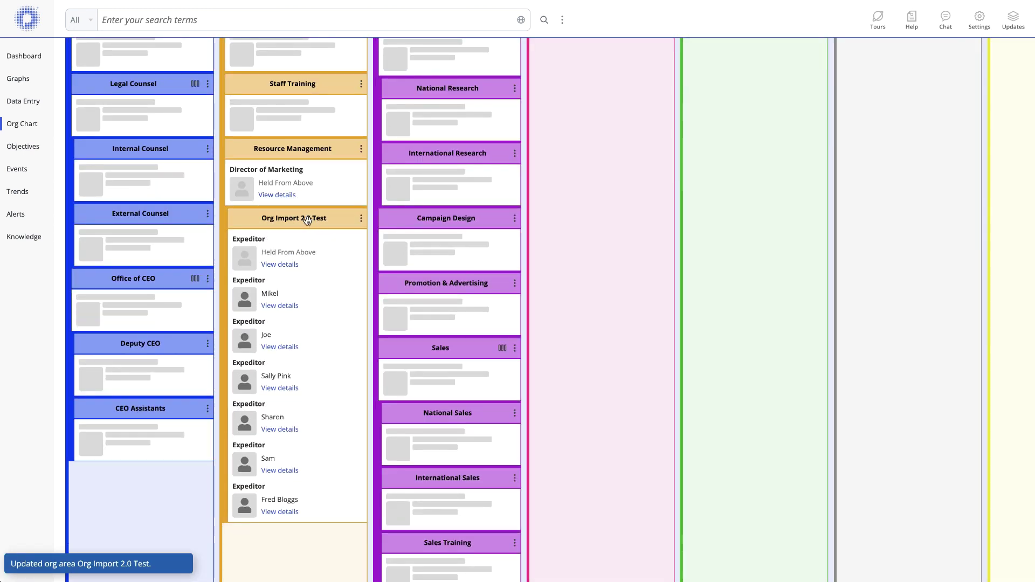
pyautogui.scroll(3, 319, 418)
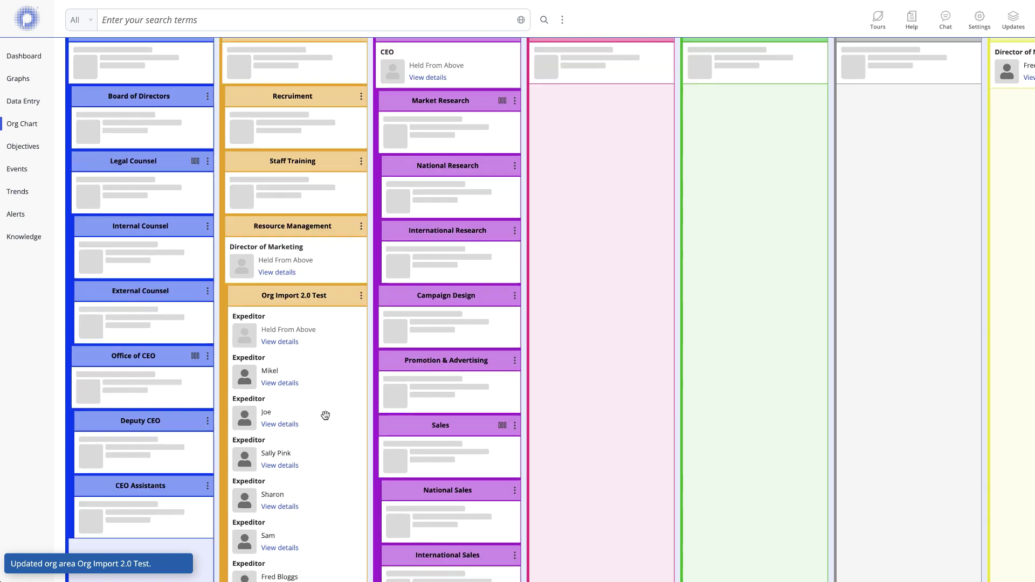
pyautogui.scroll(2, 303, 420)
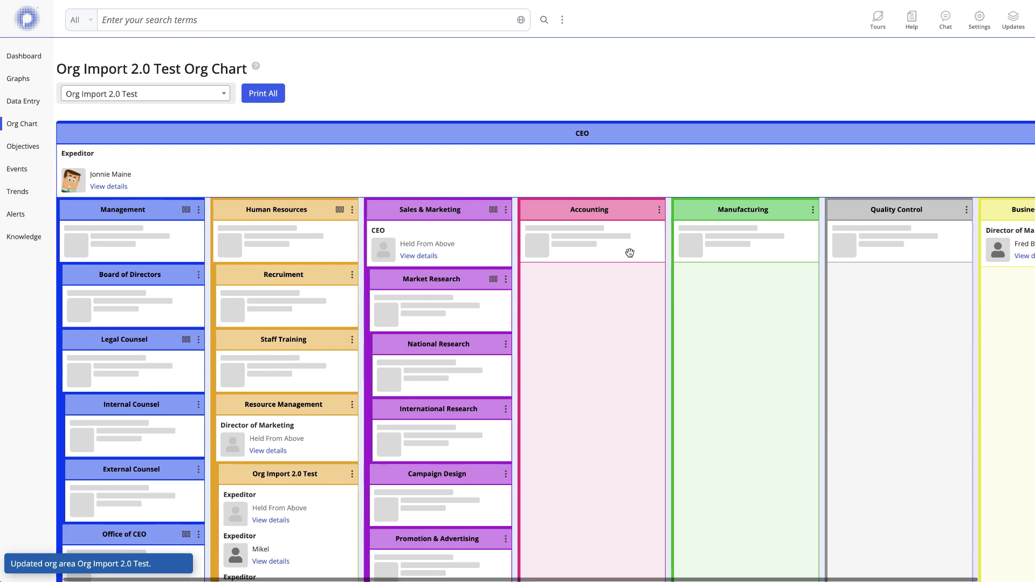
# Reorder the CEO area's children so that Accounting comes before Sales & Marketing
pyautogui.hscroll(3, 629, 252)
pyautogui.hscroll(-3, 296, 230)
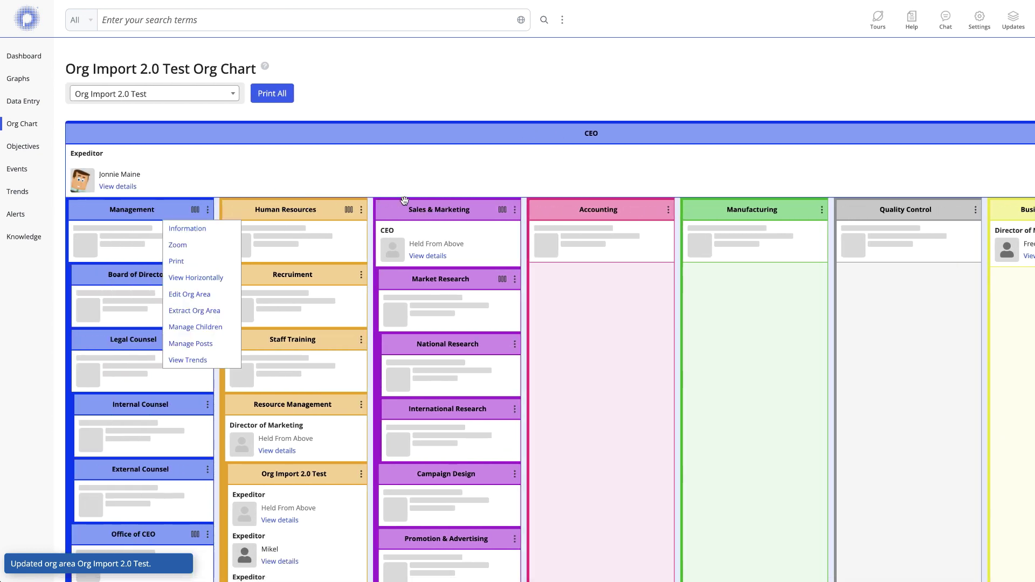
pyautogui.hscroll(3, 712, 218)
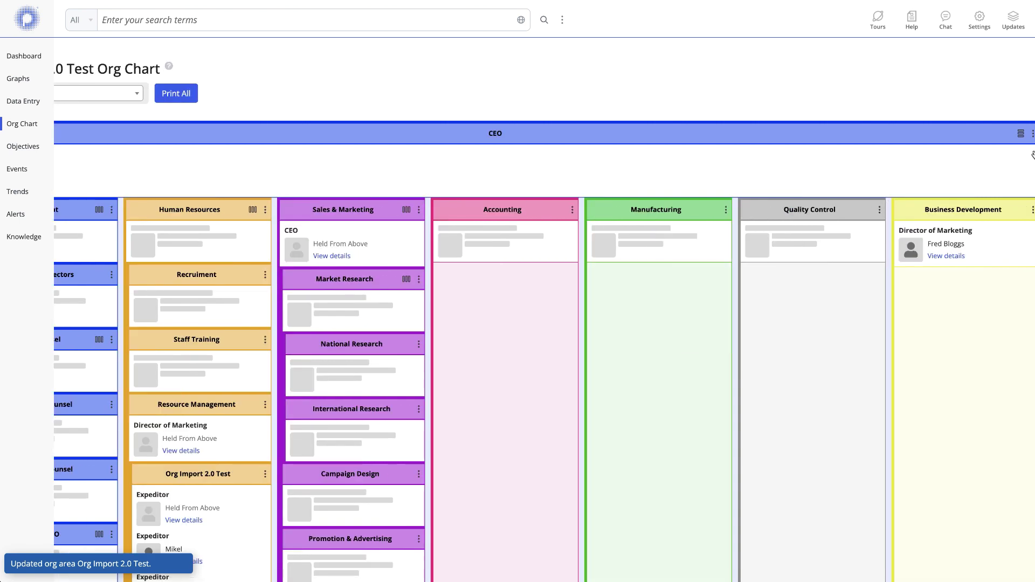
pyautogui.moveTo(1033, 136)
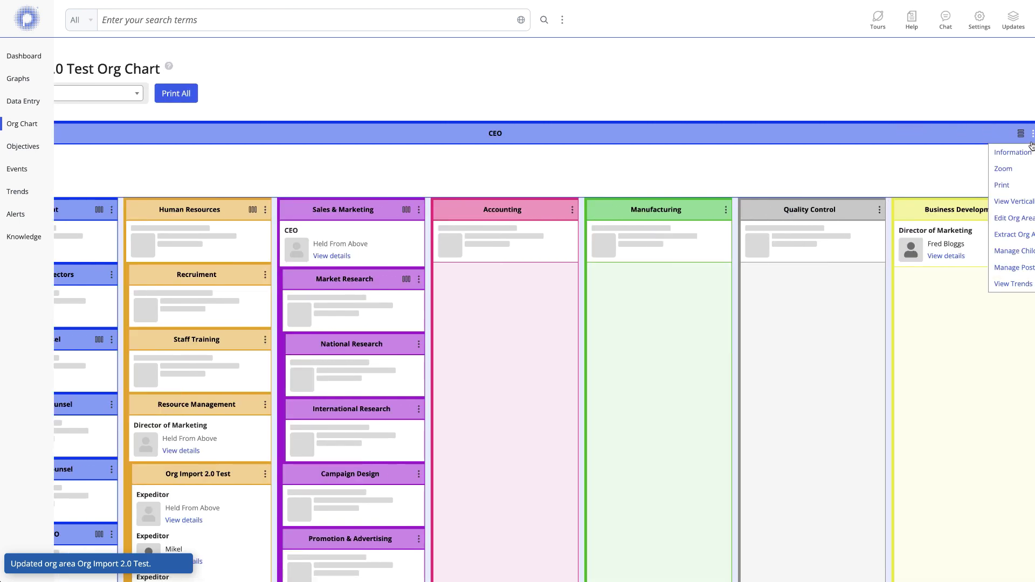
pyautogui.click(1019, 254)
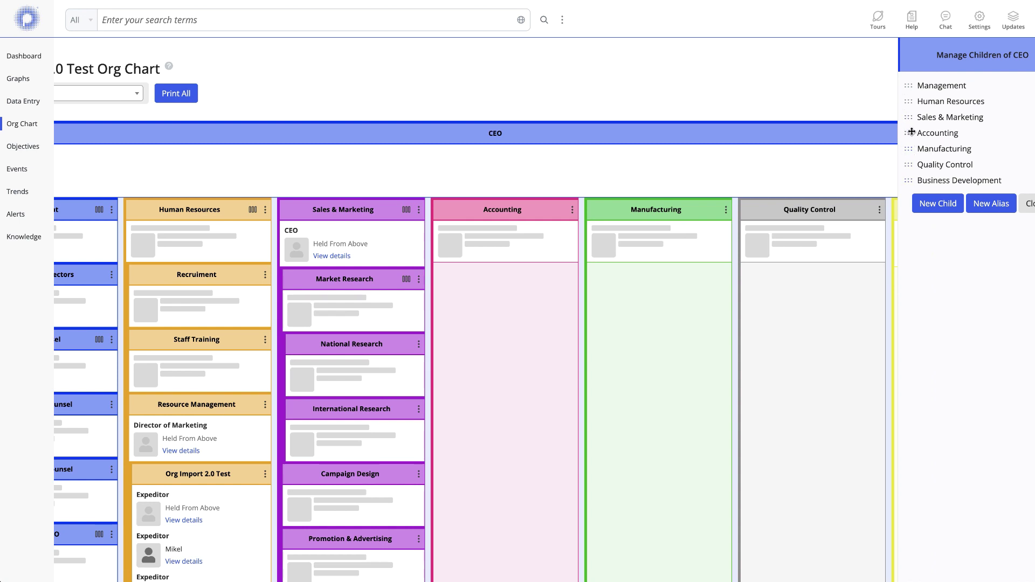
pyautogui.moveTo(912, 132); pyautogui.dragTo(912, 114)
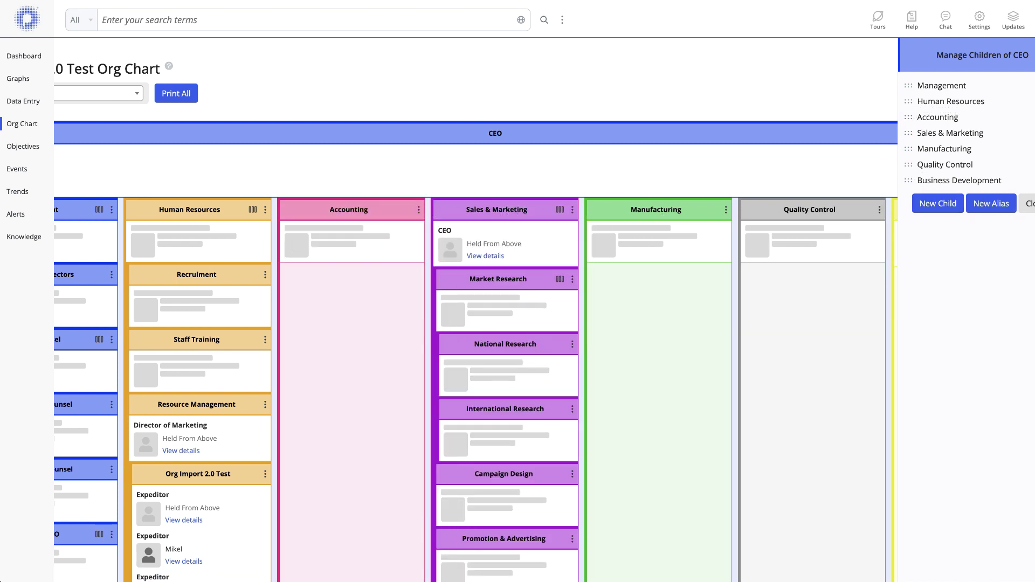
pyautogui.click(1031, 203)
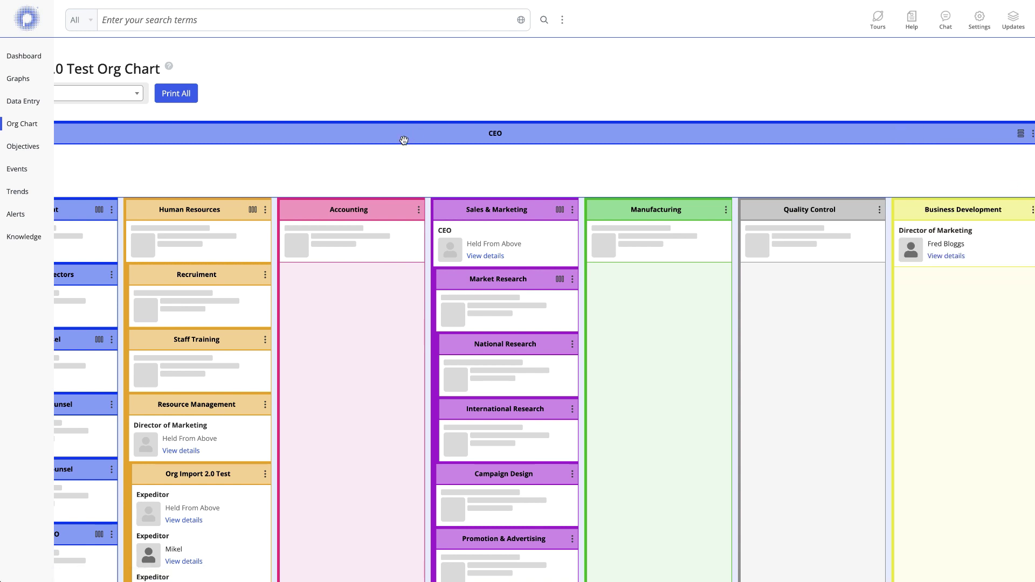
# Open the org chart settings for the Org Import 2.0 Test organisation
pyautogui.moveTo(404, 140); pyautogui.dragTo(518, 191)
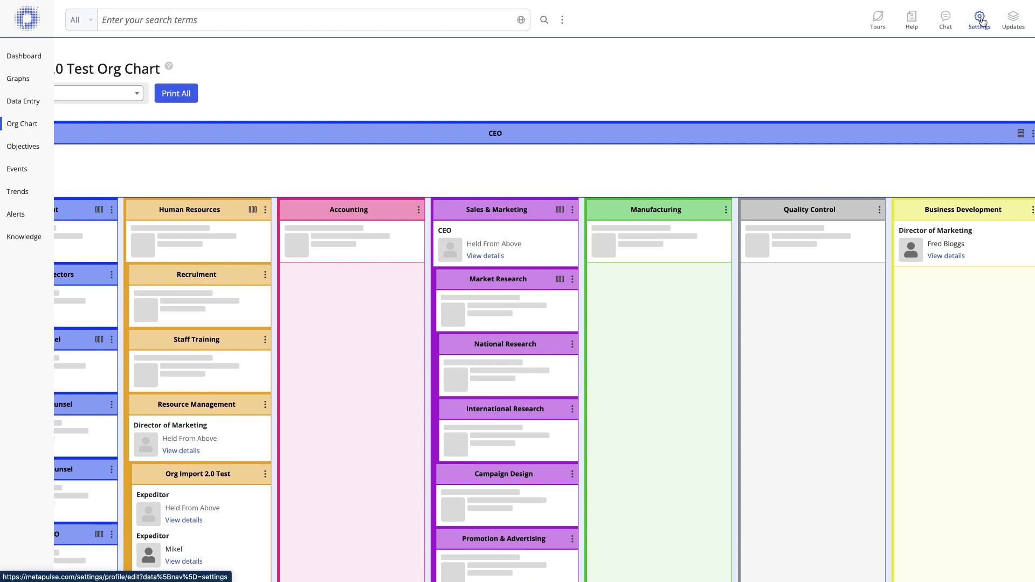
pyautogui.click(981, 21)
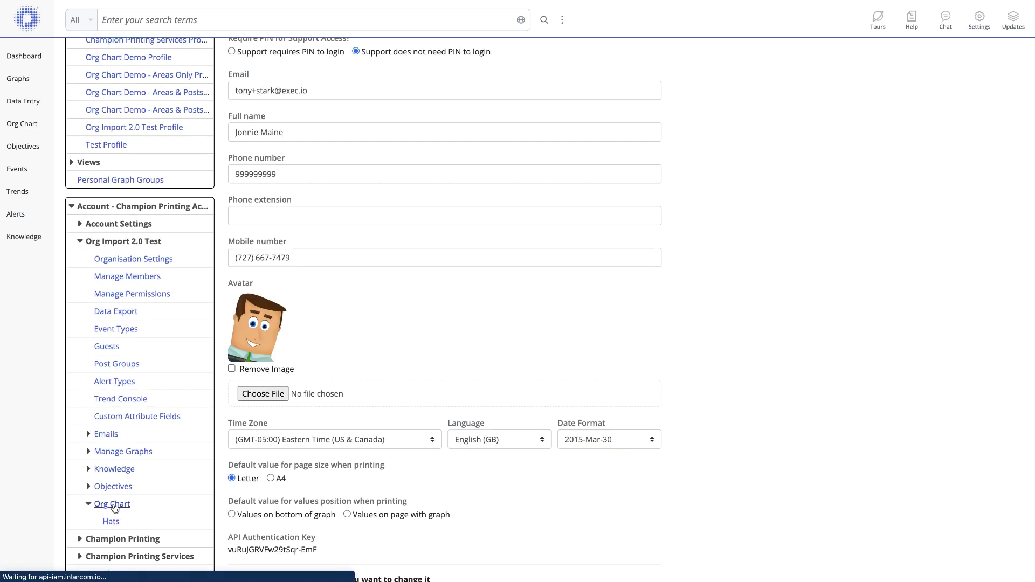
pyautogui.click(112, 505)
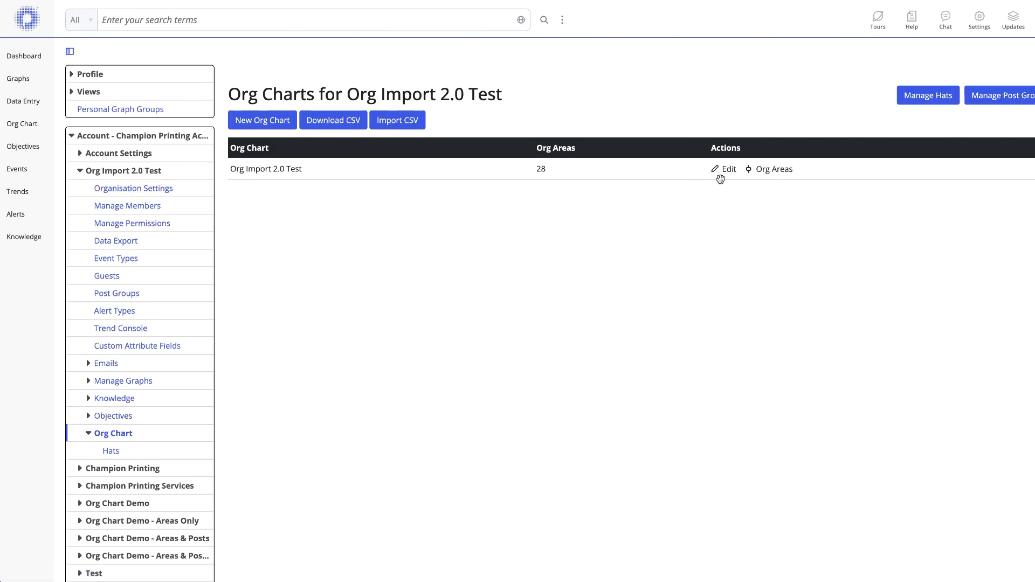
# Set the Org Import 2.0 Test org chart to float at level 1 and save the change
pyautogui.click(724, 171)
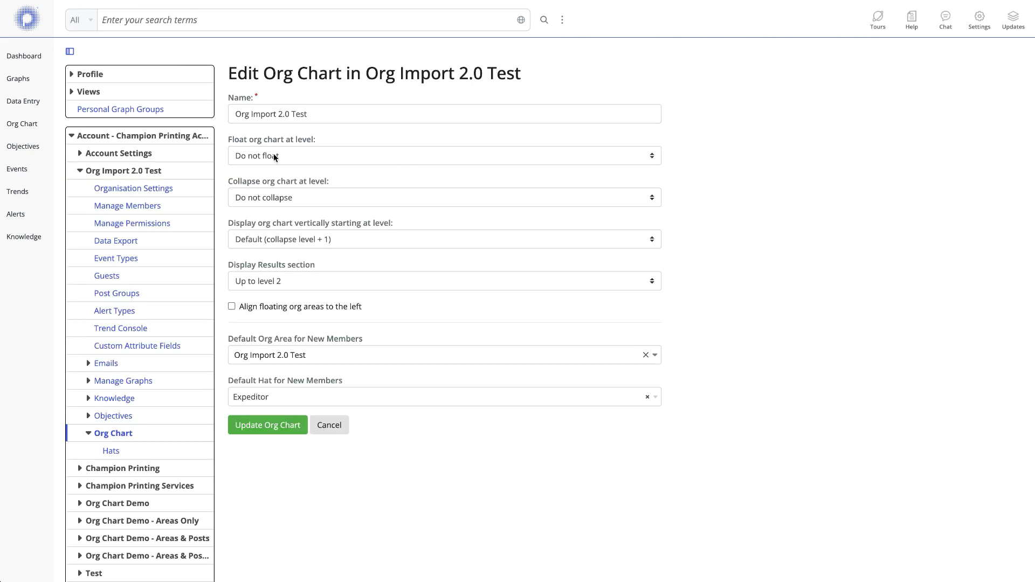
pyautogui.click(274, 154)
pyautogui.click(248, 167)
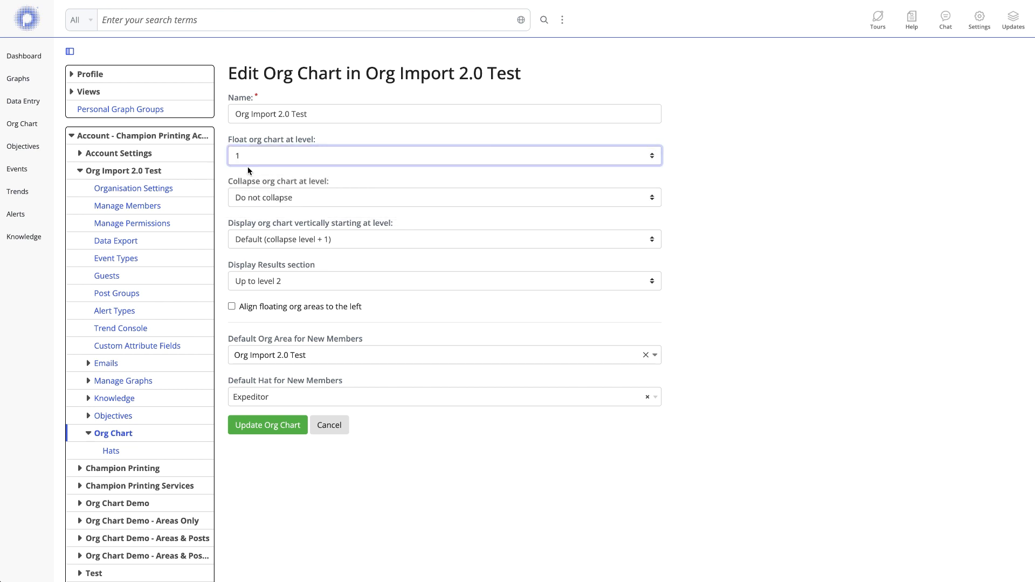
pyautogui.click(259, 425)
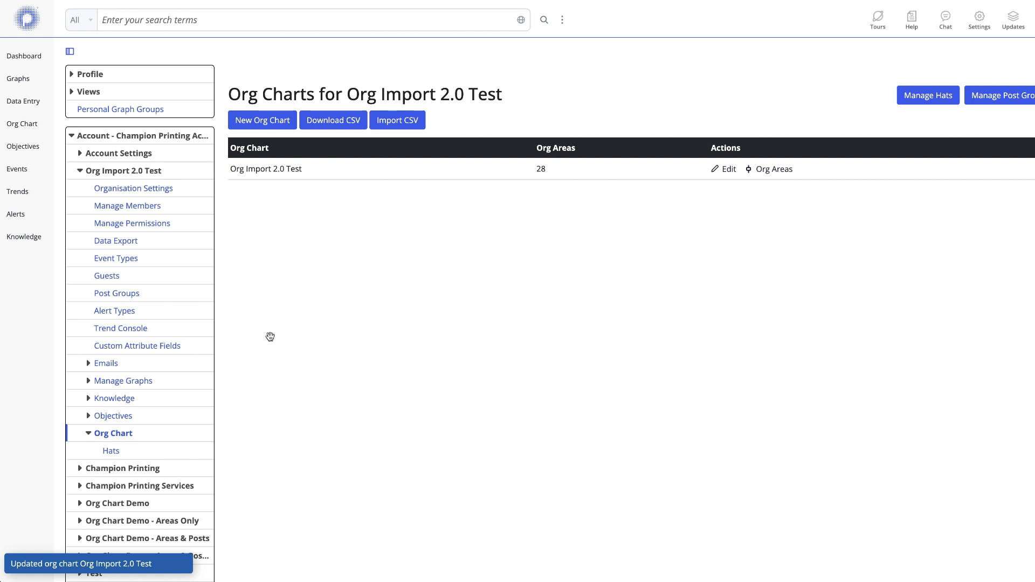
# View the Org Import 2.0 Test org chart and examine the floating layout of the areas under CEO
pyautogui.click(22, 128)
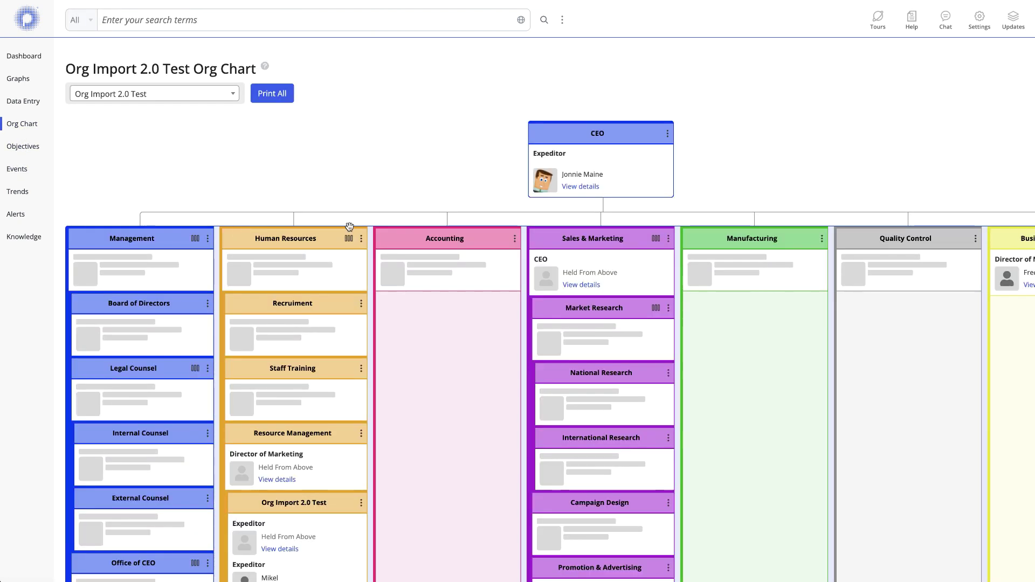
pyautogui.scroll(-9, 593, 309)
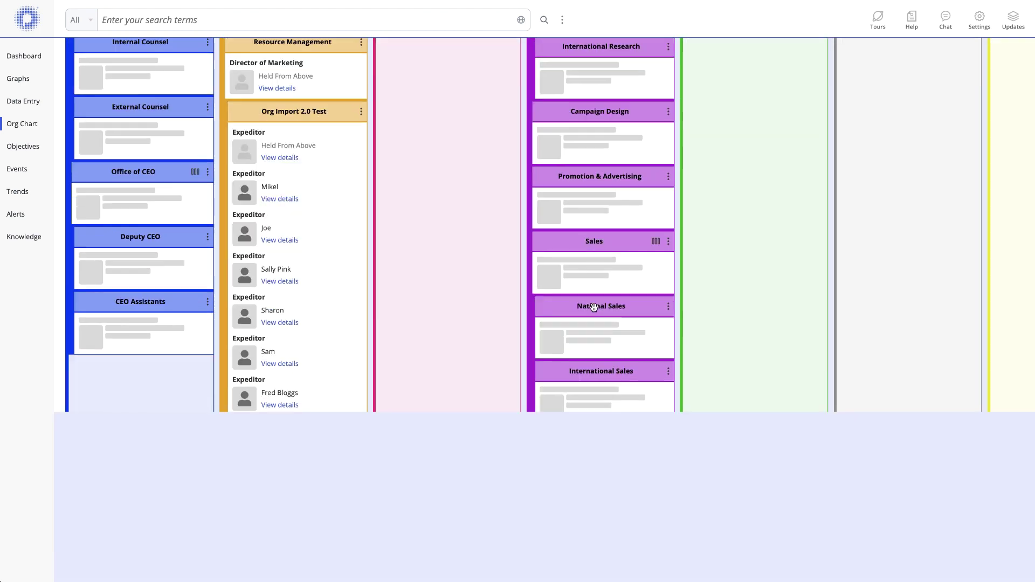
pyautogui.scroll(9, 594, 307)
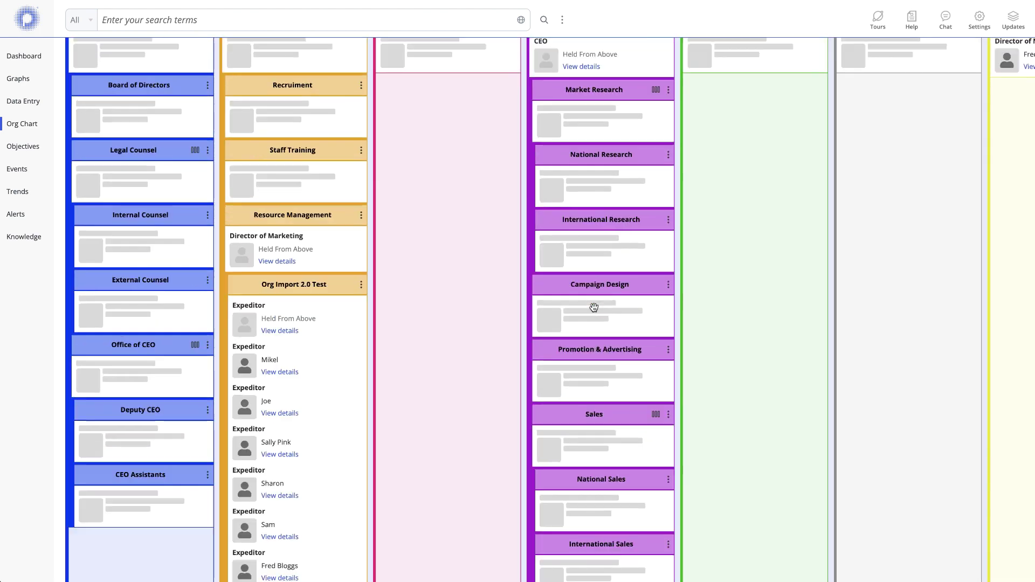
pyautogui.hscroll(2, 609, 299)
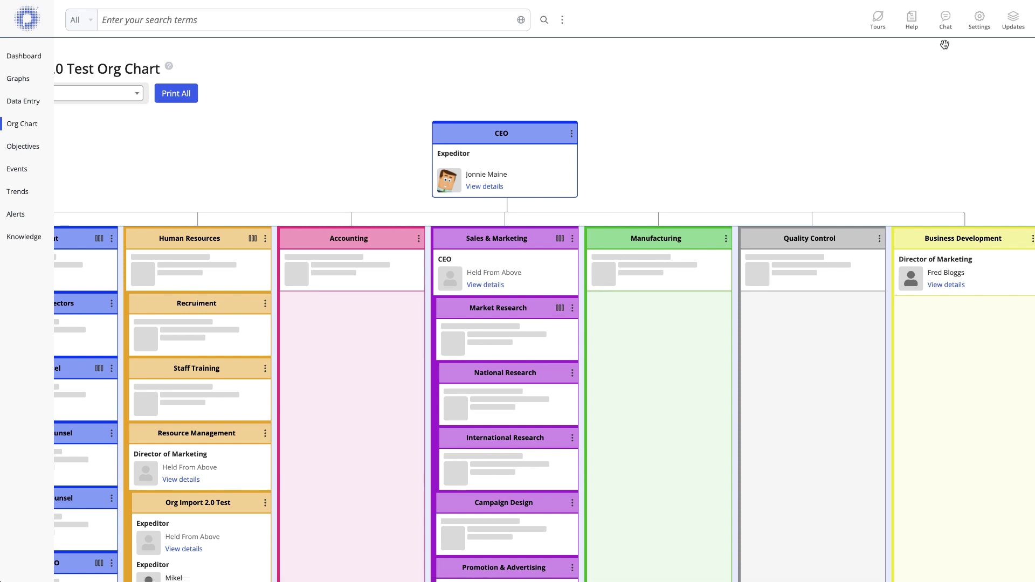
# View the support chat window, close it, and open the MetaPulse Help Center
pyautogui.click(946, 21)
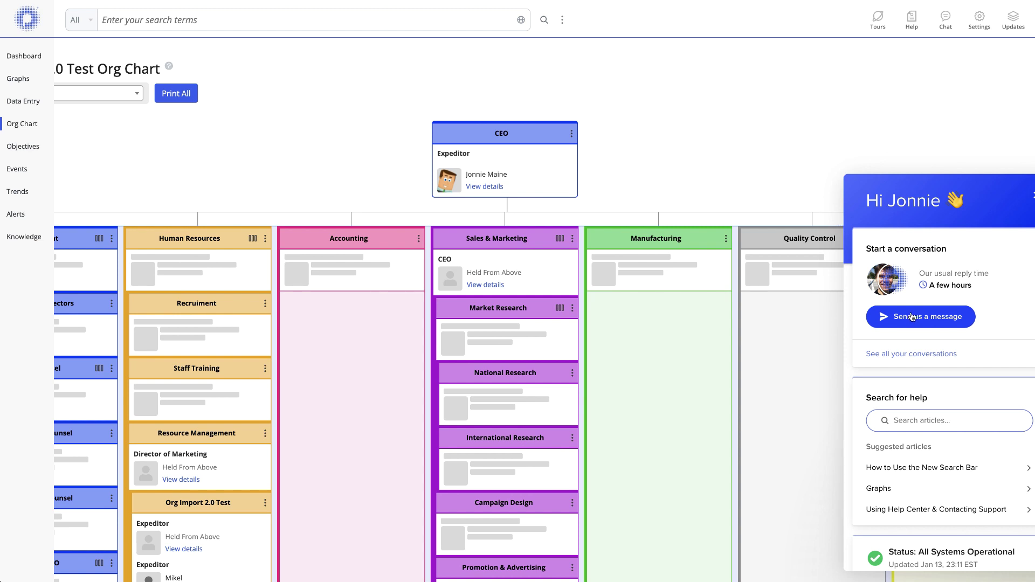
pyautogui.click(1033, 195)
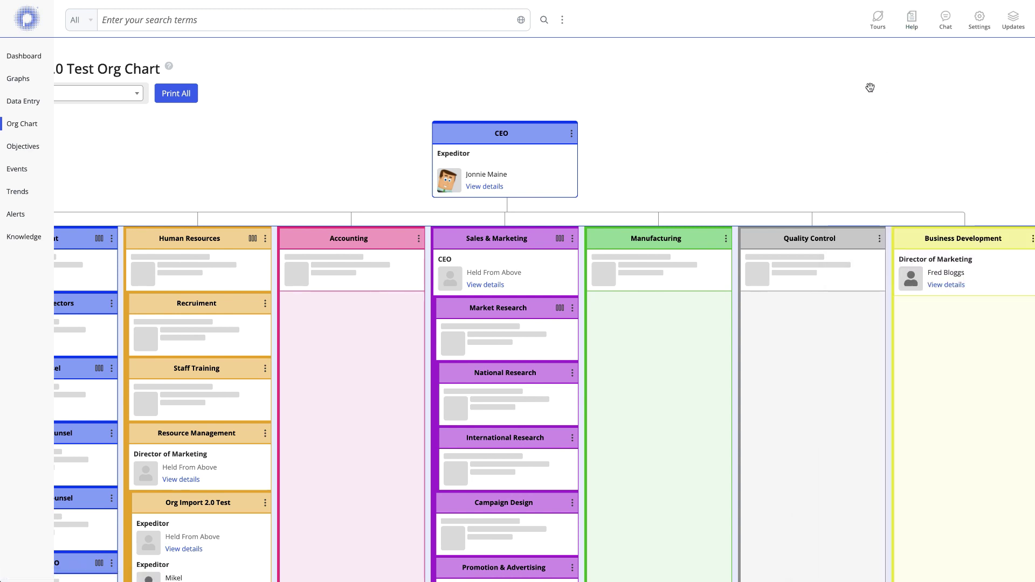
pyautogui.click(921, 22)
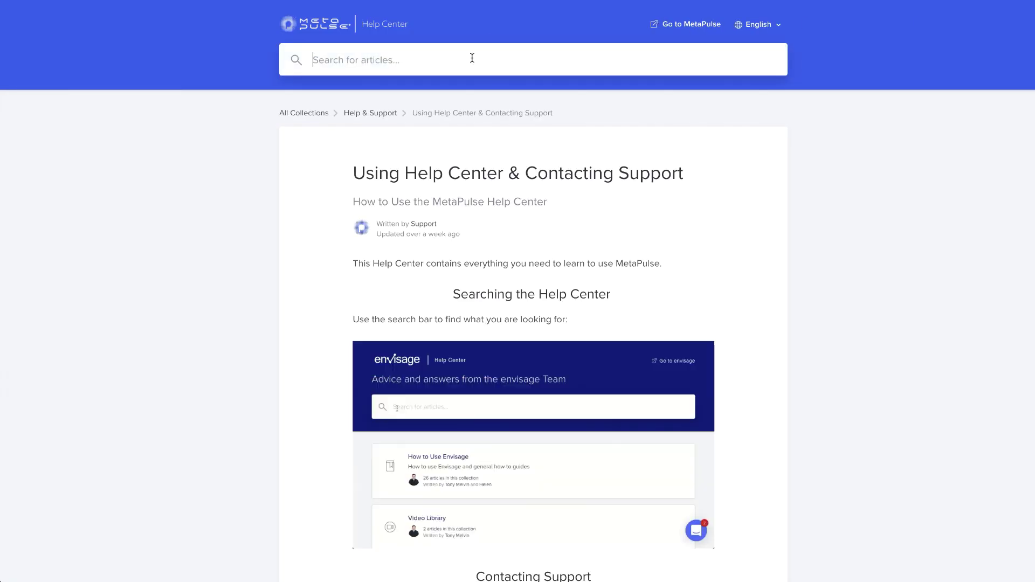
# Search the Help Center for "add-on" and open the MetaPulse Pricing article
pyautogui.click(473, 58)
pyautogui.write('add')
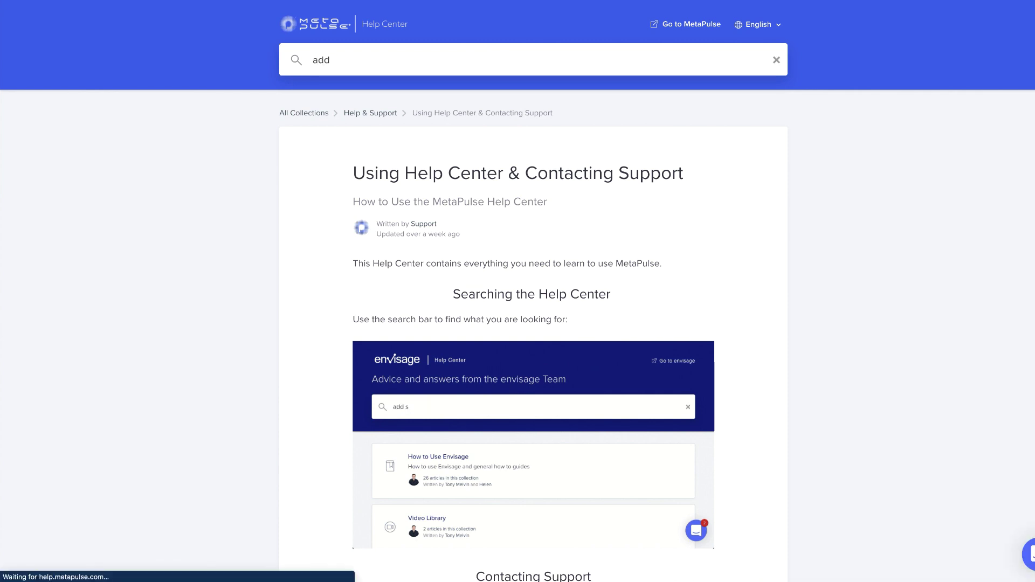
pyautogui.write('-on')
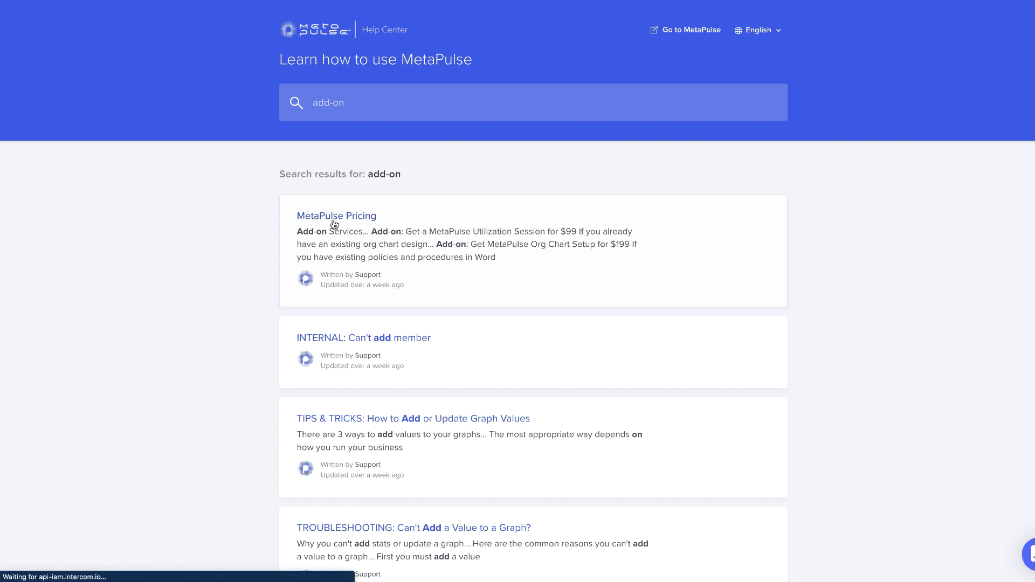
pyautogui.click(334, 224)
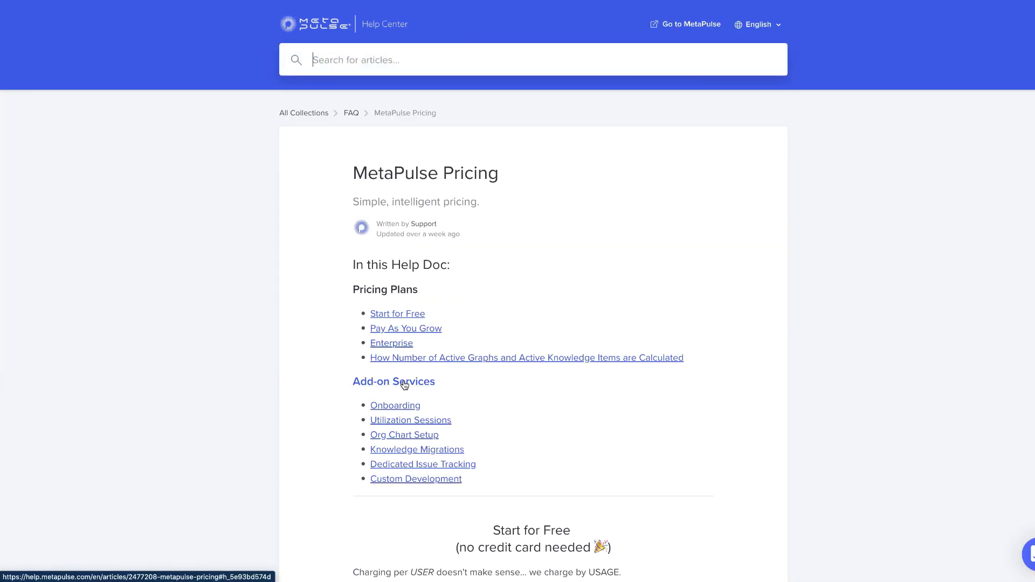
# Go to the article's Add-on Services section, highlight the Org Chart Setup heading, and open the $199 Org Chart Setup add-on
pyautogui.click(404, 383)
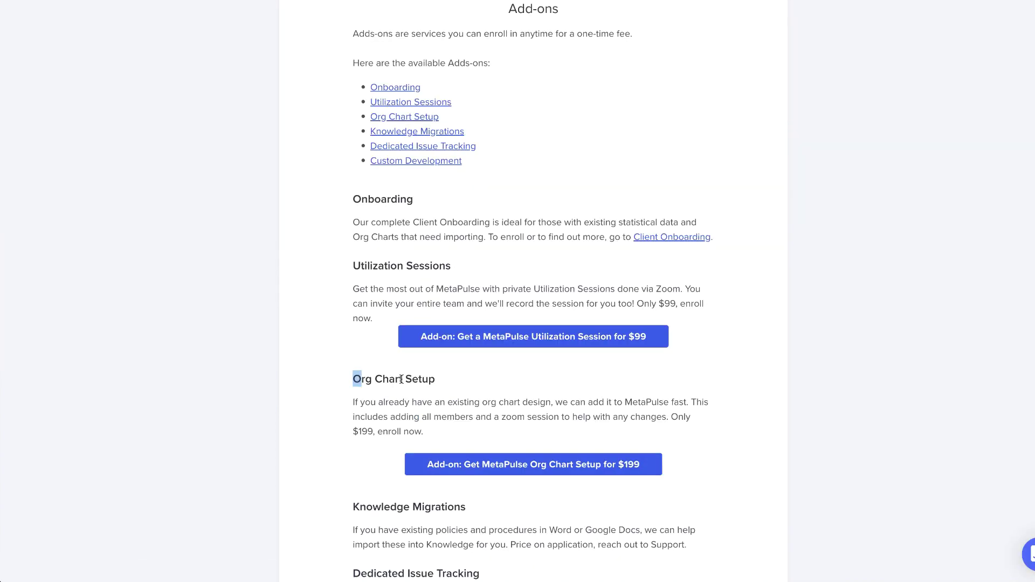
pyautogui.moveTo(356, 379); pyautogui.dragTo(455, 383)
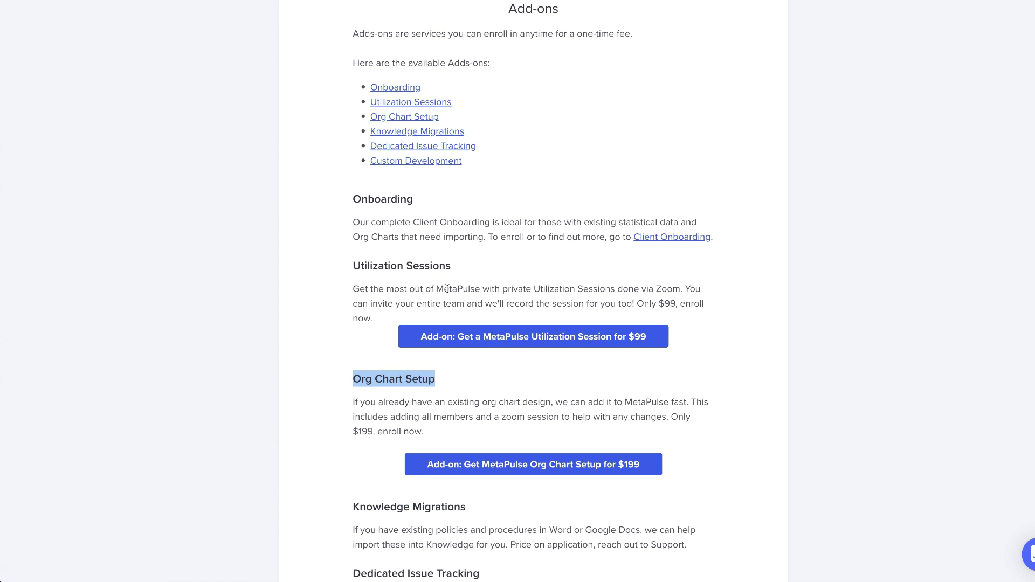
pyautogui.click(487, 470)
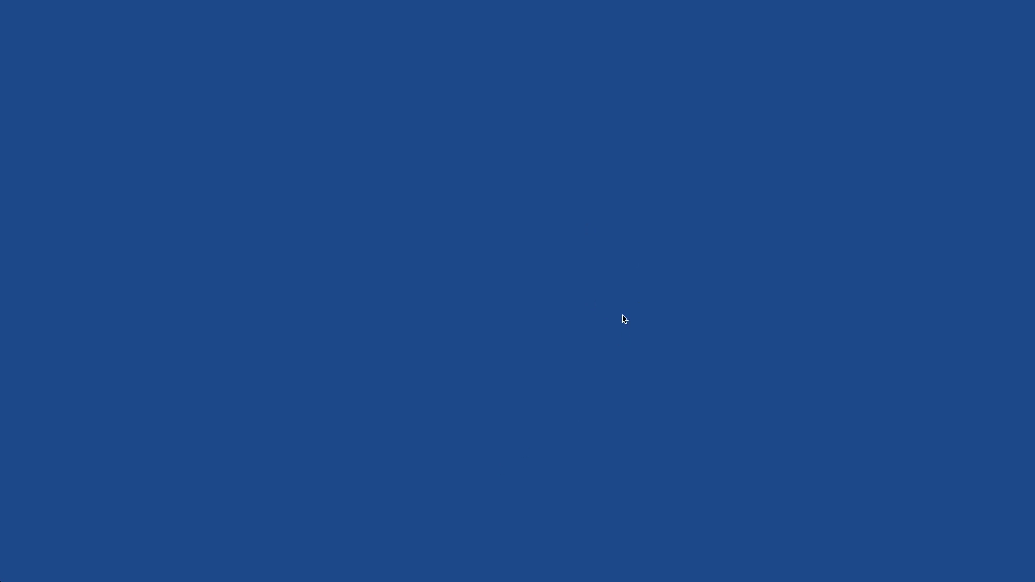